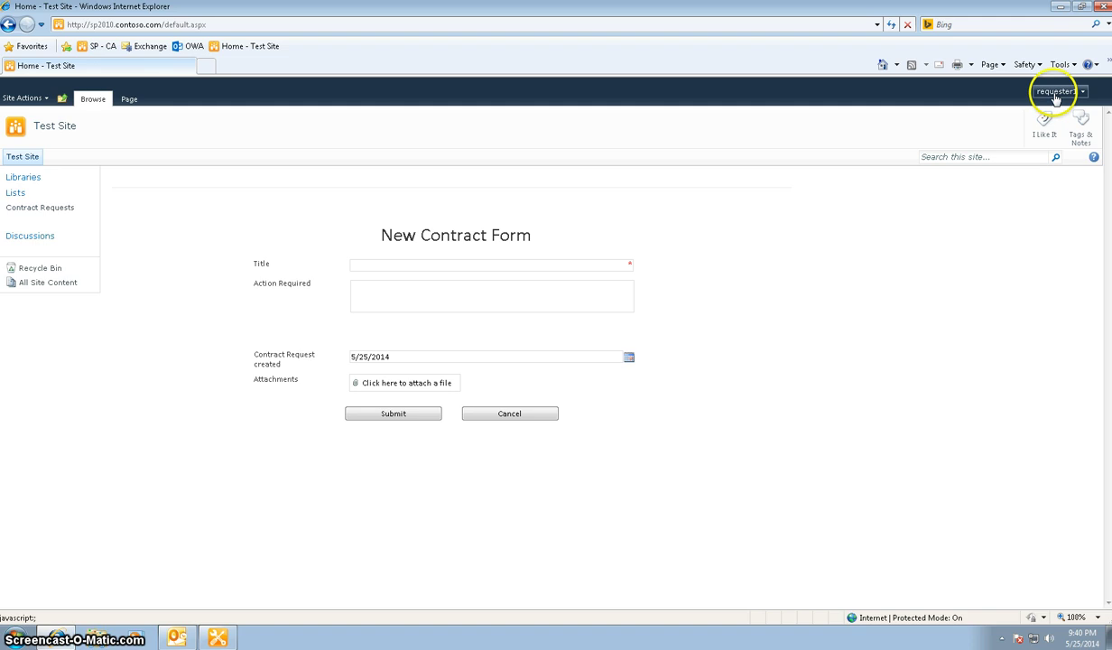
# Enter Title 'Submit contract for viewing' and Action Required 'Please review my conract with attachment', then start attaching a file
pyautogui.click(564, 268)
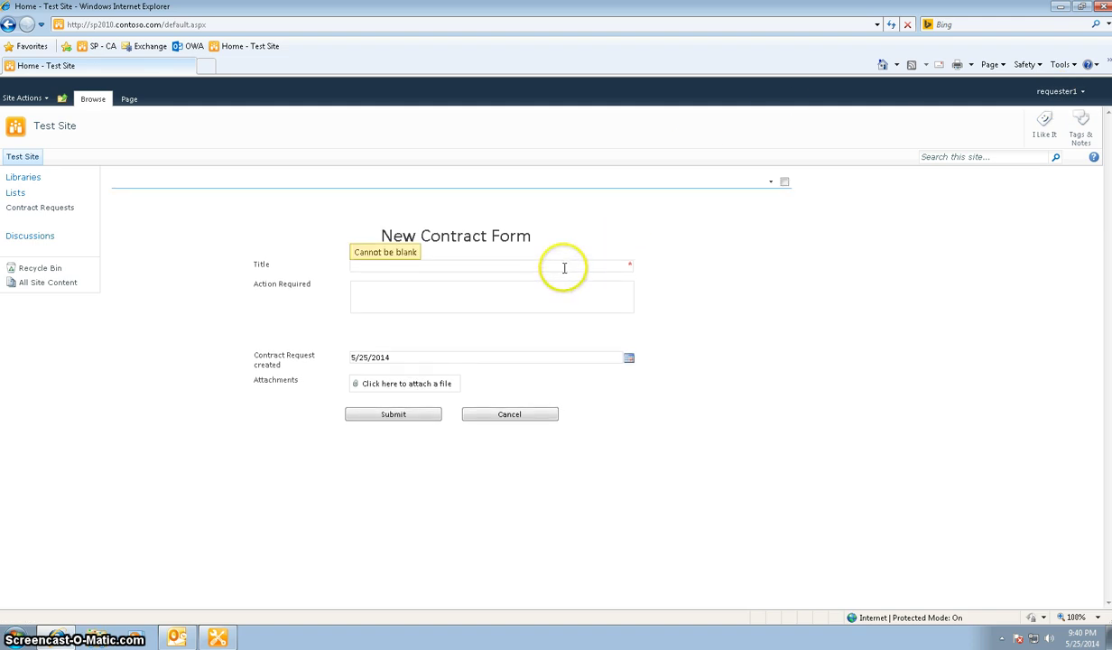
pyautogui.click(564, 267)
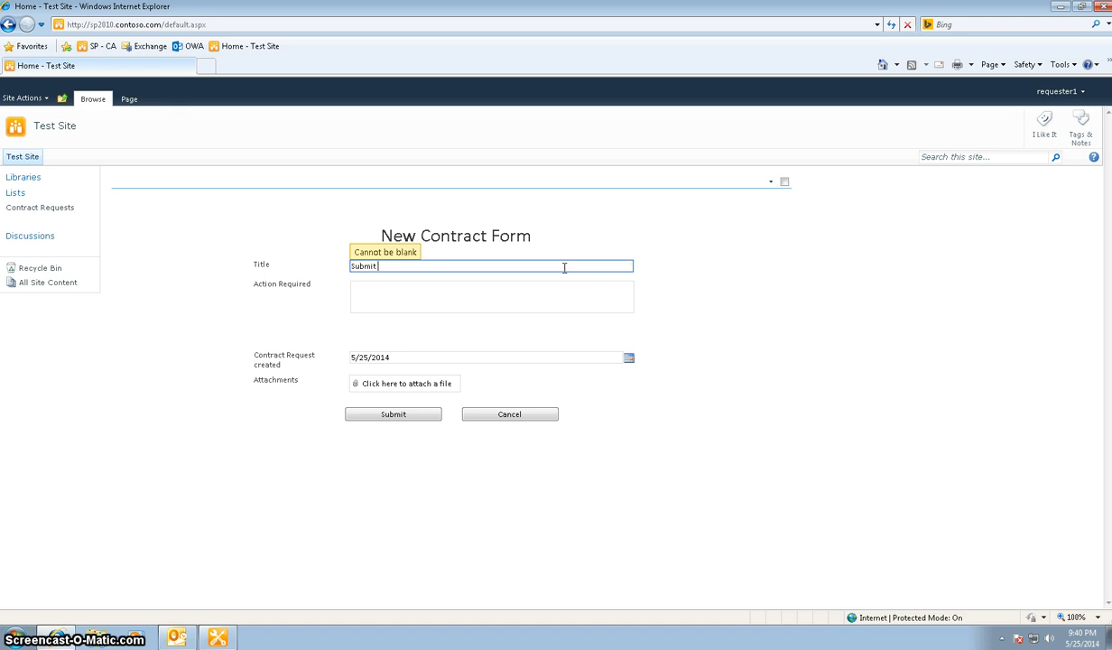
pyautogui.write('Submit contract for viewing')
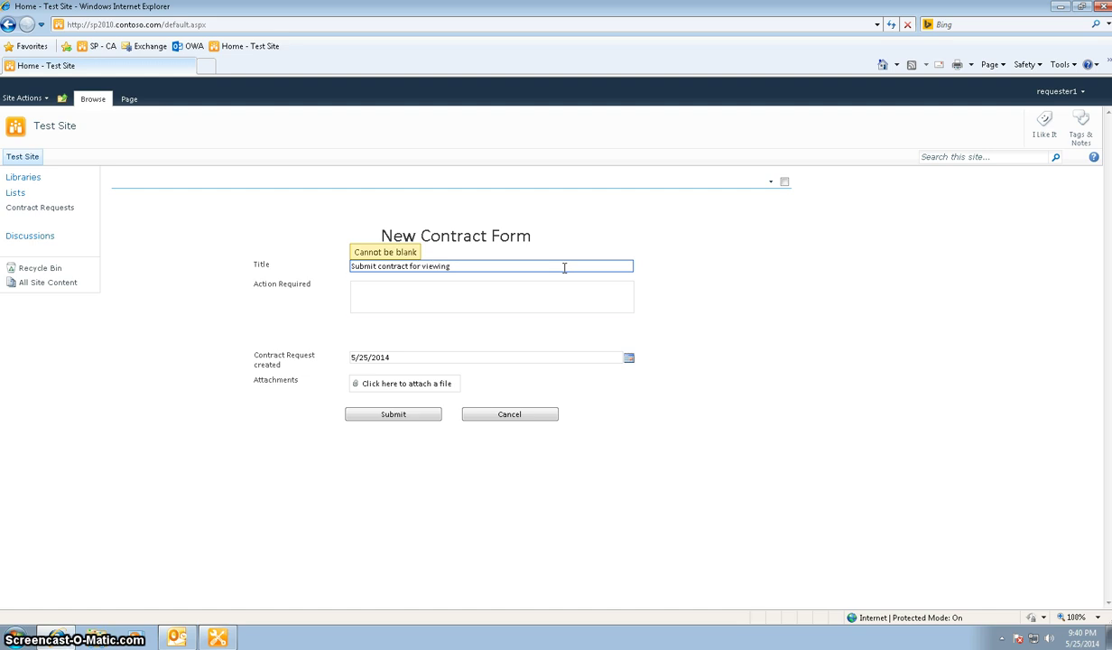
pyautogui.press('Tab')
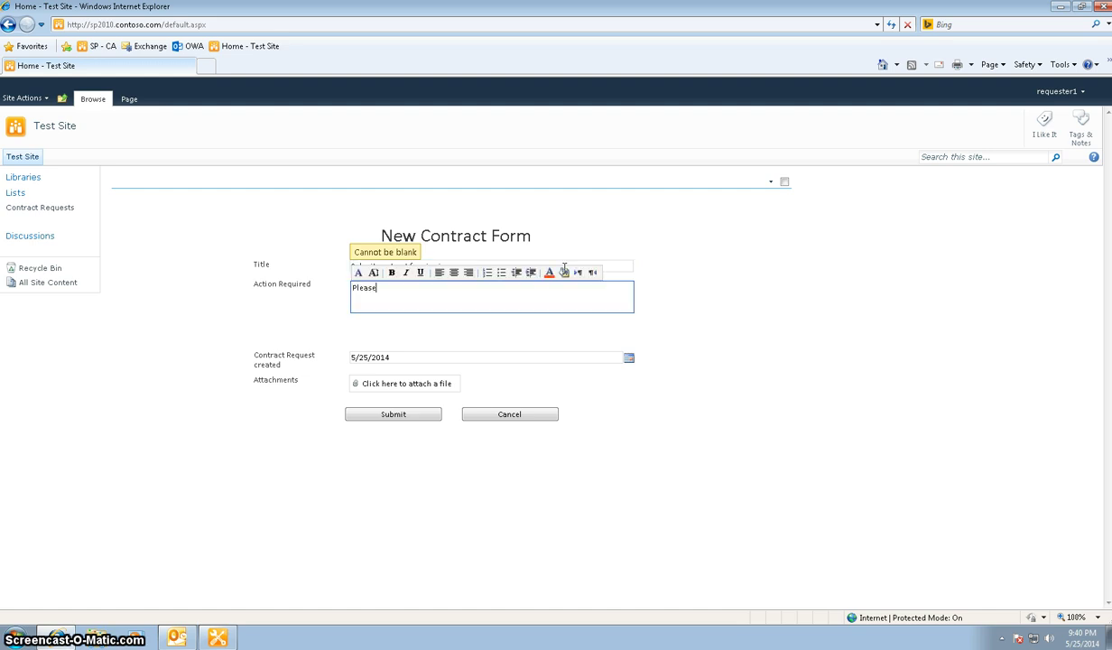
pyautogui.write('Please review my conract with attachment')
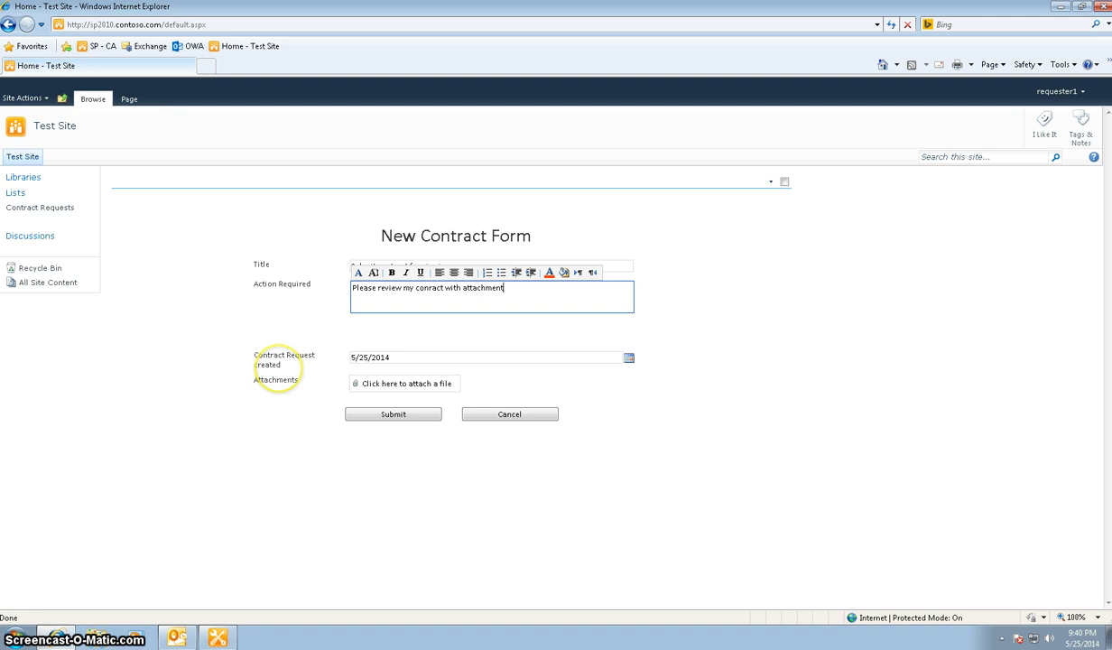
pyautogui.click(397, 385)
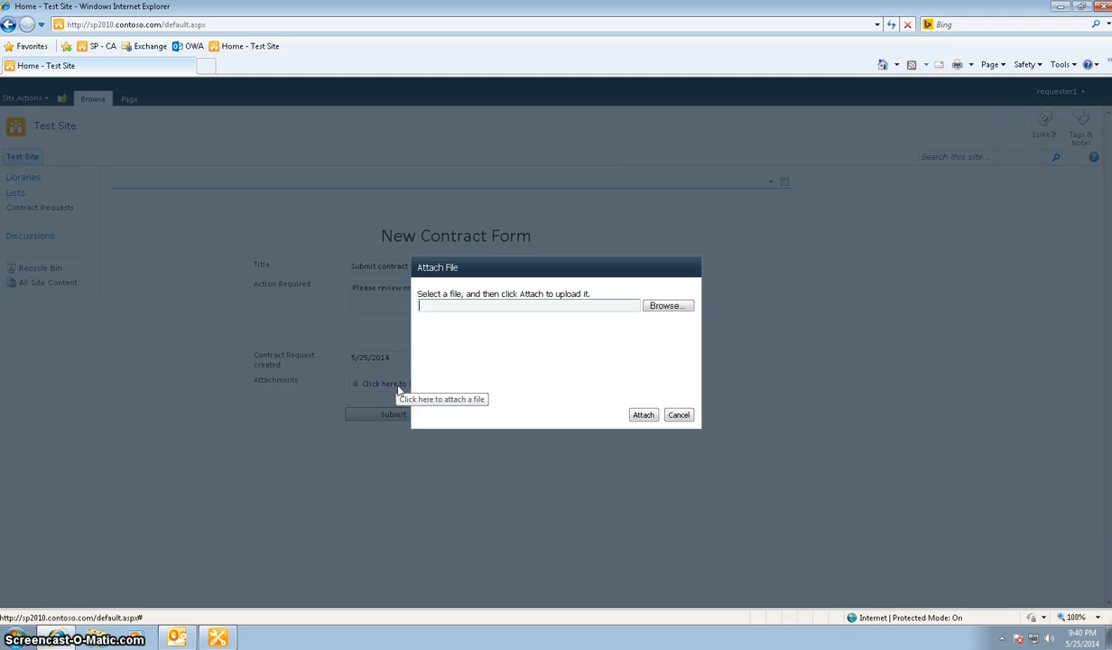
# Attach Test contract doc1.pdf to the request and submit it
pyautogui.click(663, 306)
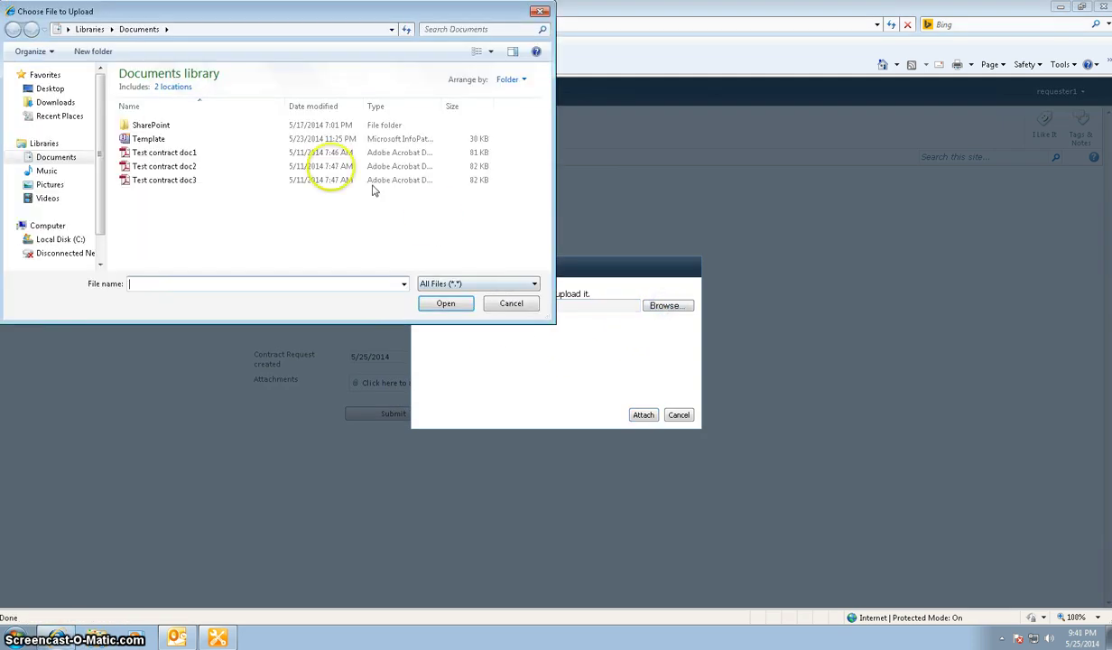
pyautogui.click(185, 152)
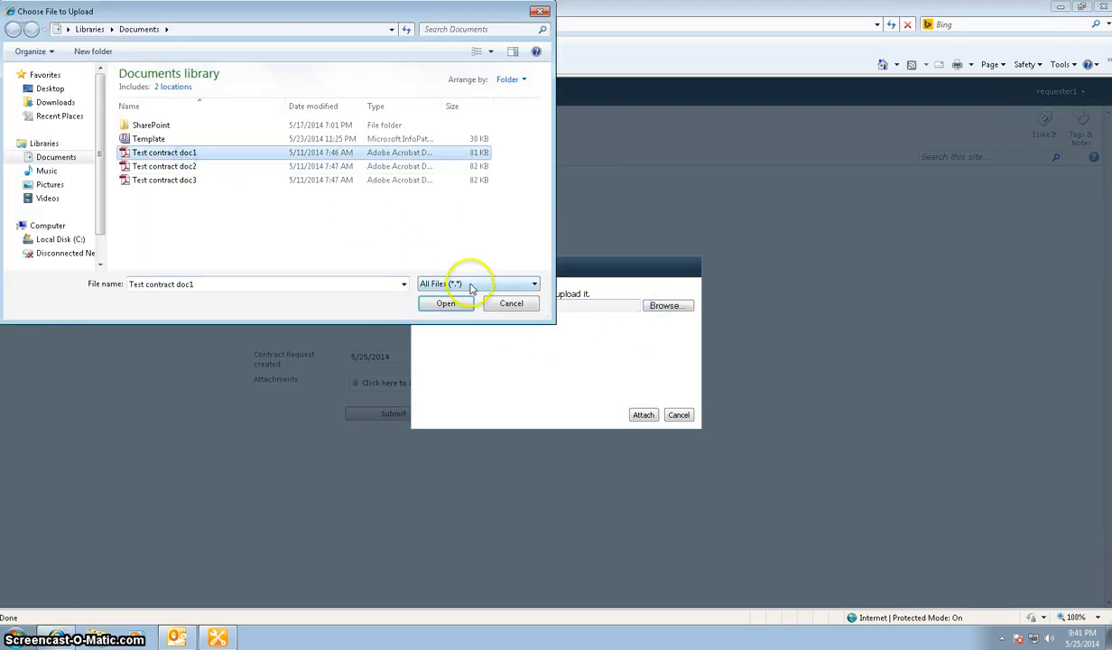
pyautogui.click(447, 303)
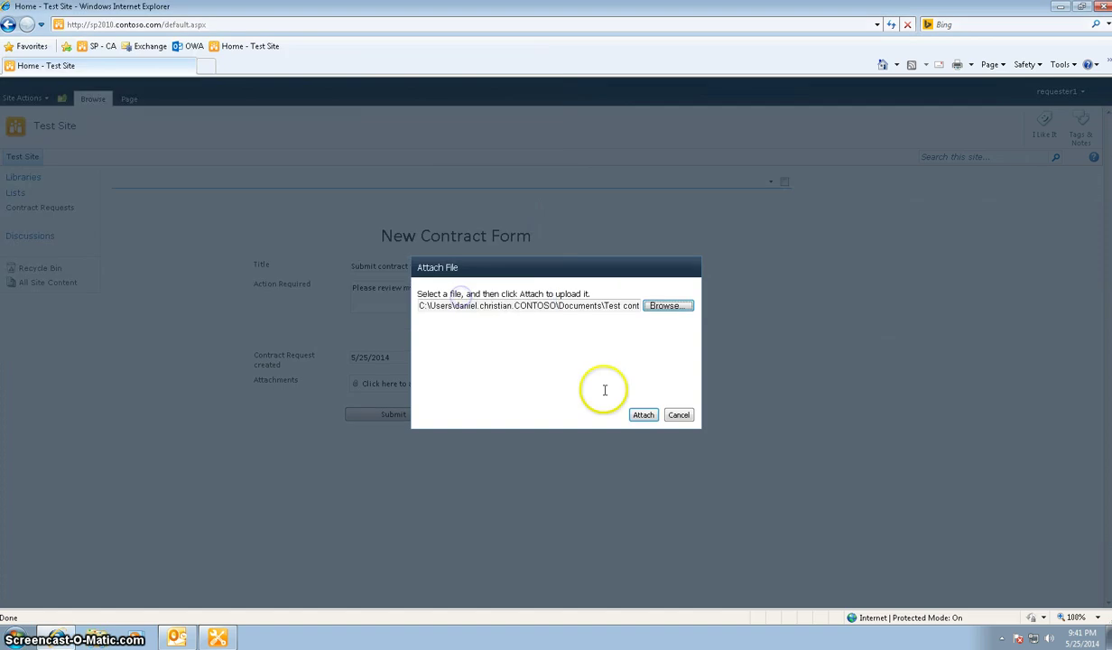
pyautogui.click(642, 419)
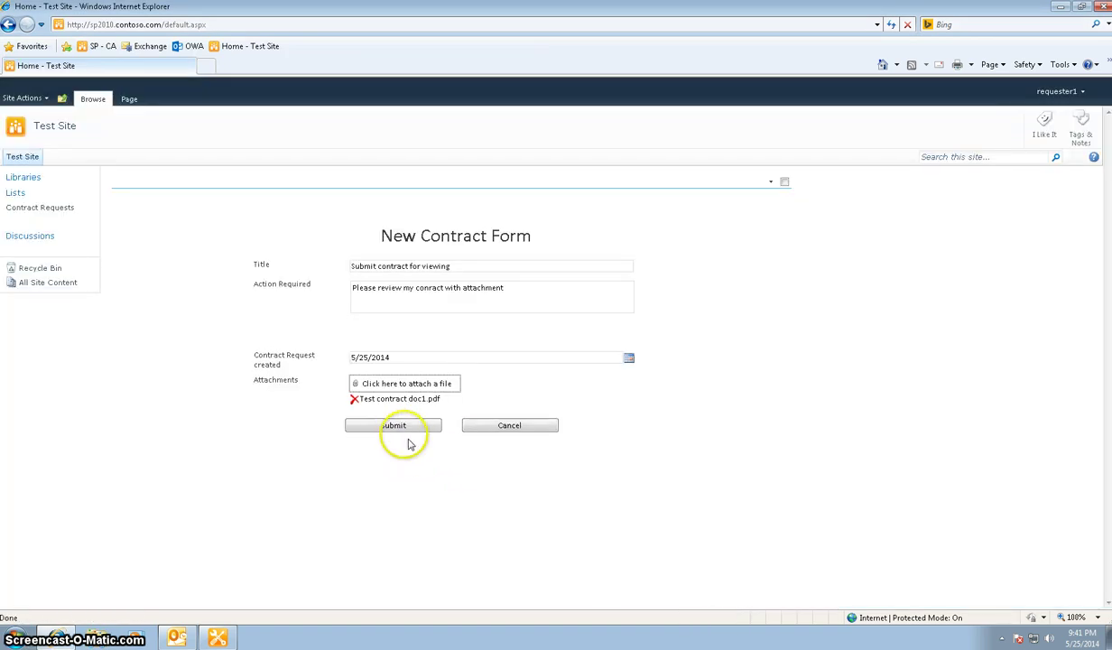
pyautogui.click(410, 437)
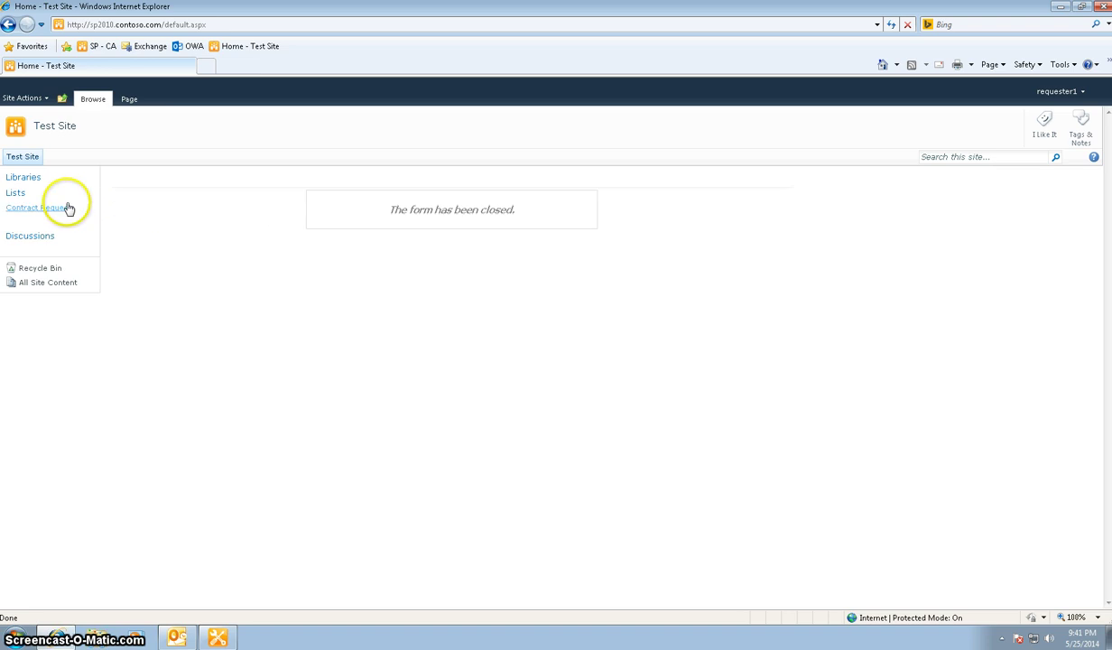
# Read the contract submission notification and the attorney's message in Outlook, then minimize Outlook
pyautogui.click(177, 637)
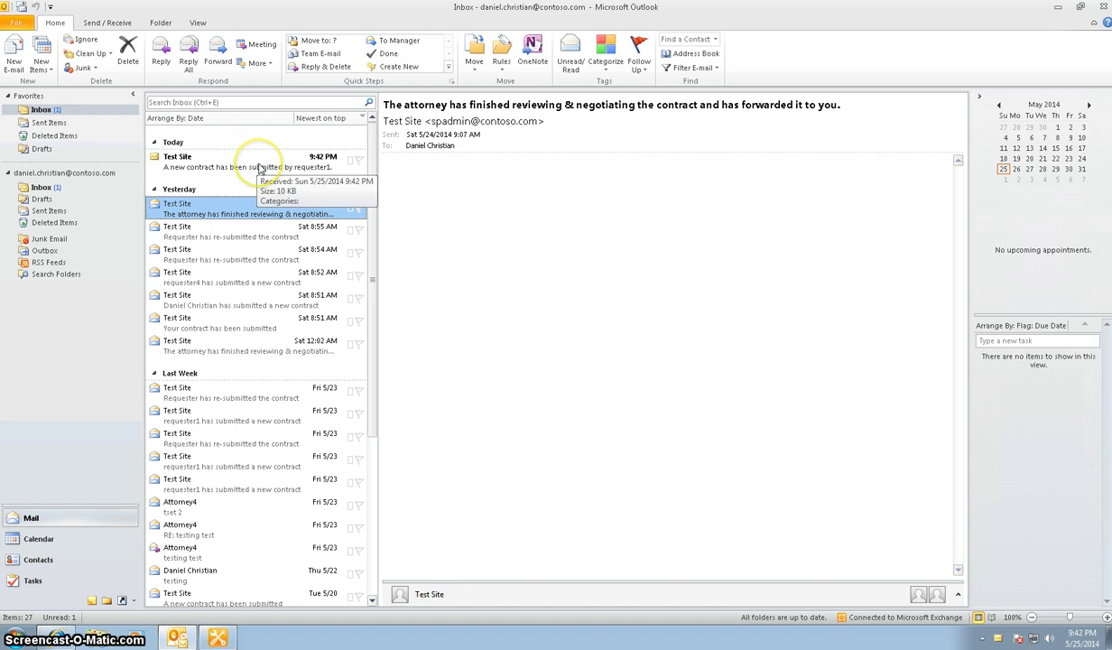
pyautogui.click(258, 170)
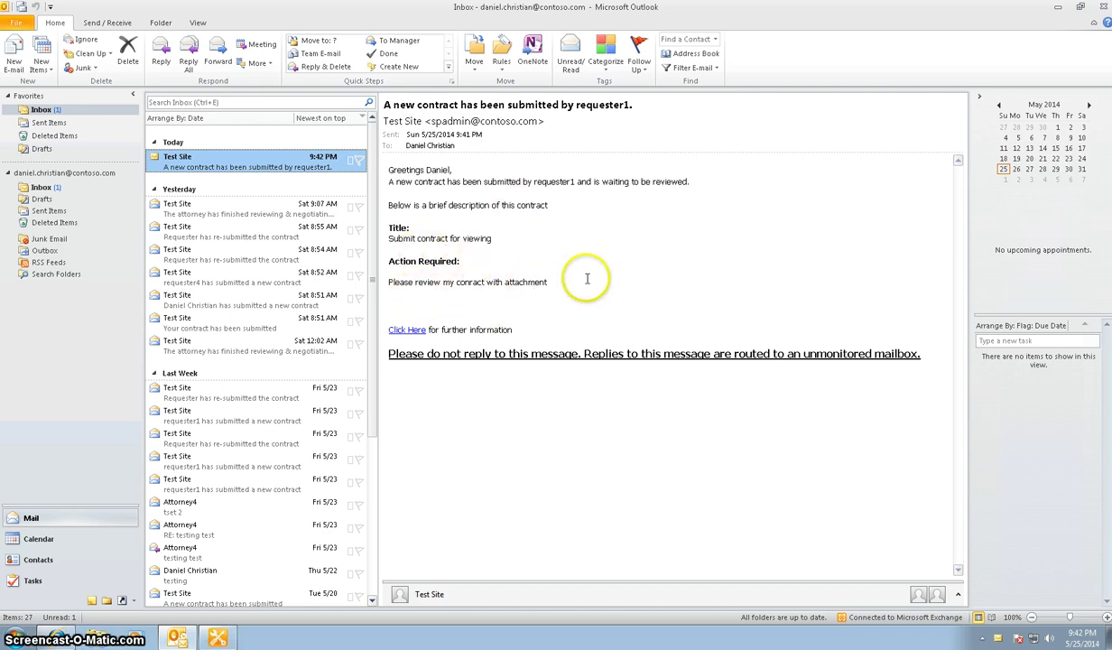
pyautogui.click(155, 209)
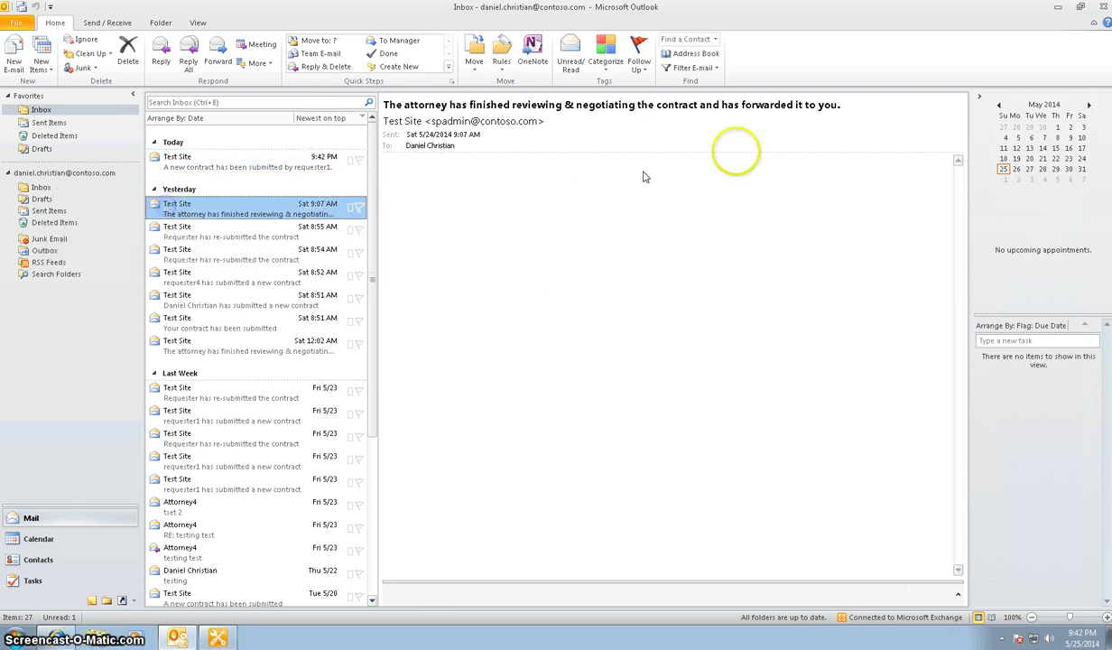
pyautogui.click(1057, 7)
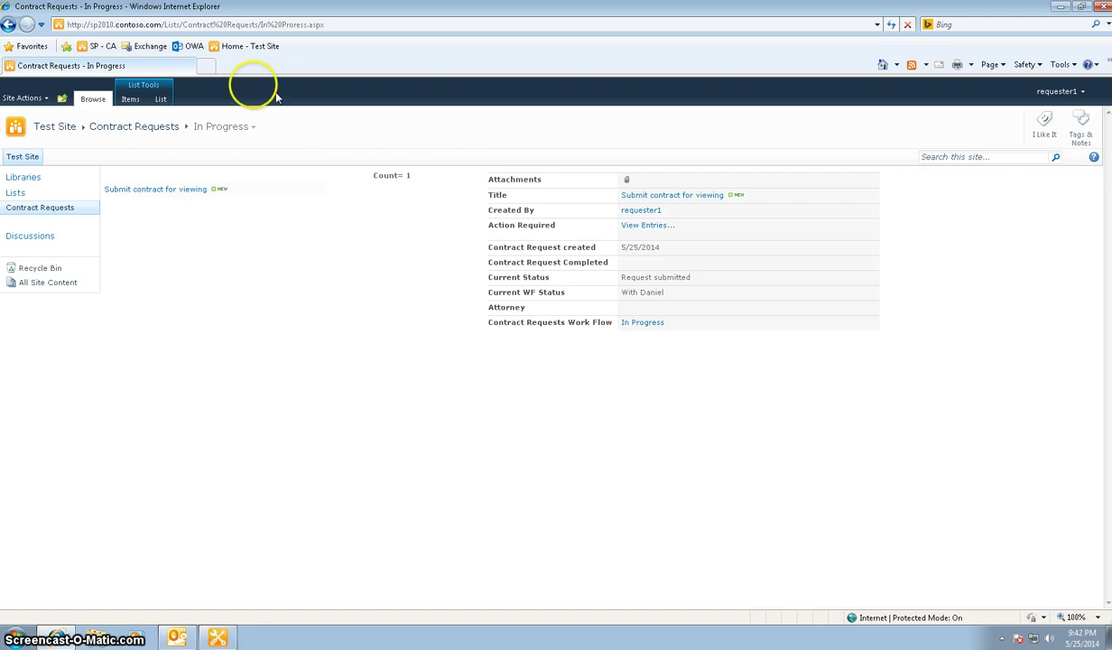
# Sign in to Outlook Web App in a new tab with the requester account's user name
pyautogui.click(204, 65)
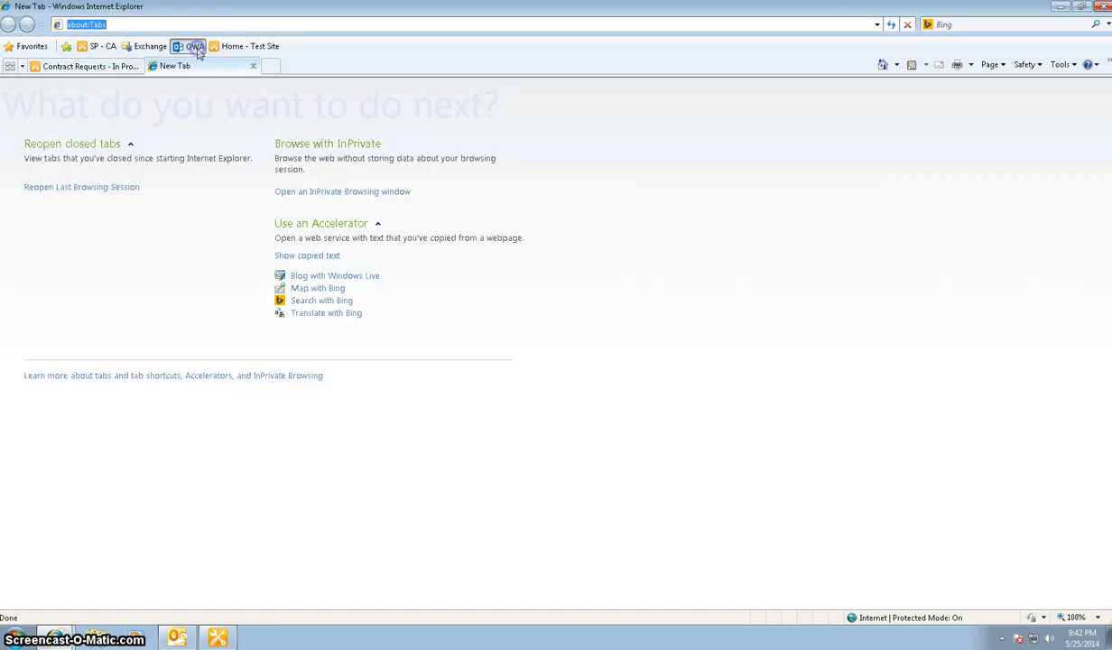
pyautogui.click(197, 50)
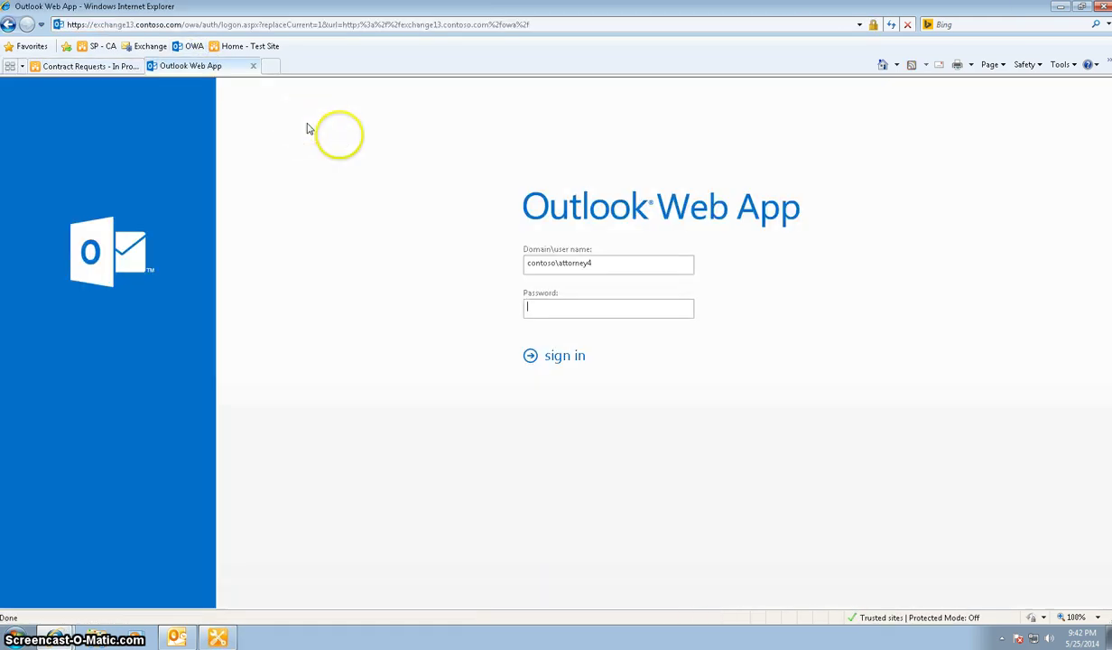
pyautogui.click(642, 261)
pyautogui.write('requester')
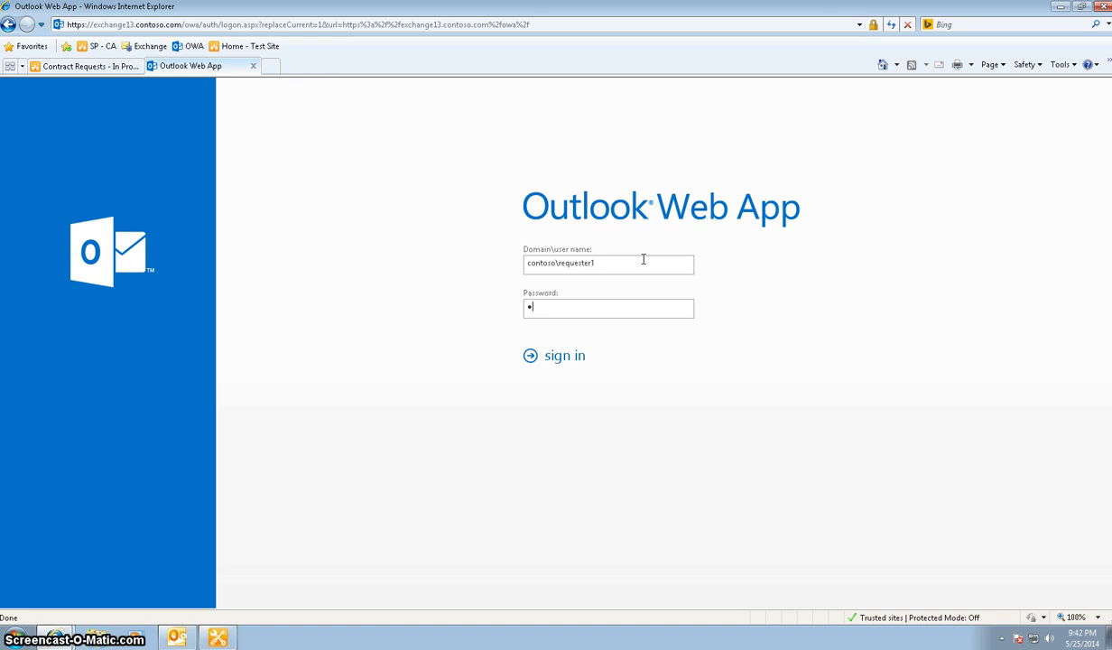
pyautogui.write('1')
pyautogui.press('Return')
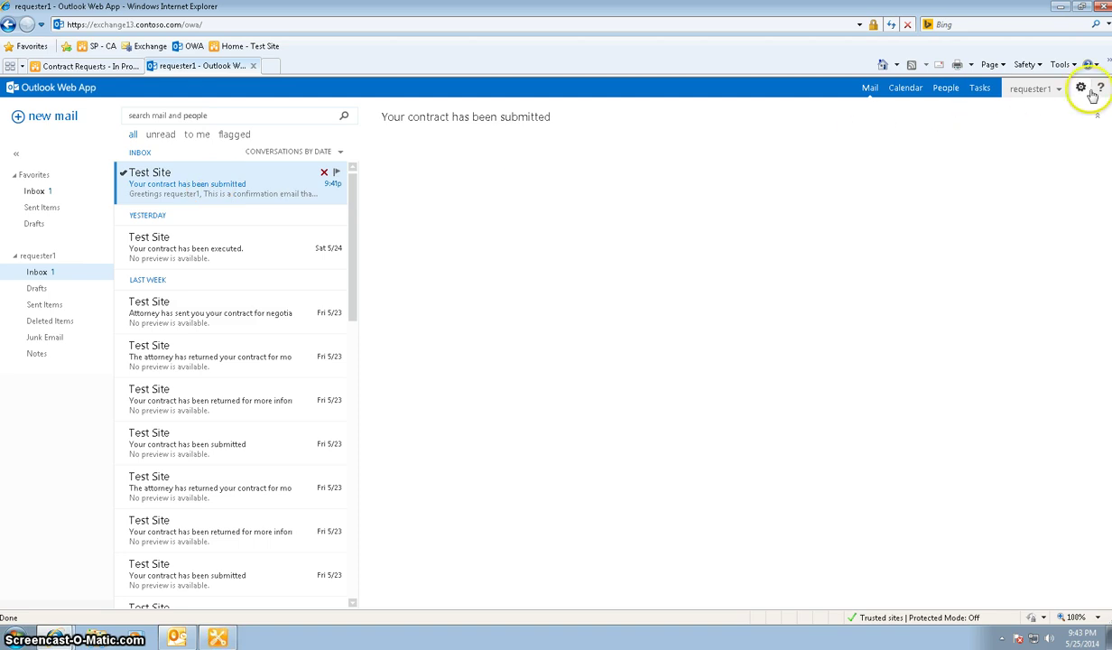
# Read the 'Your contract has been submitted' and 'Your contract has been executed' emails, then go back to Contract Requests
pyautogui.click(188, 191)
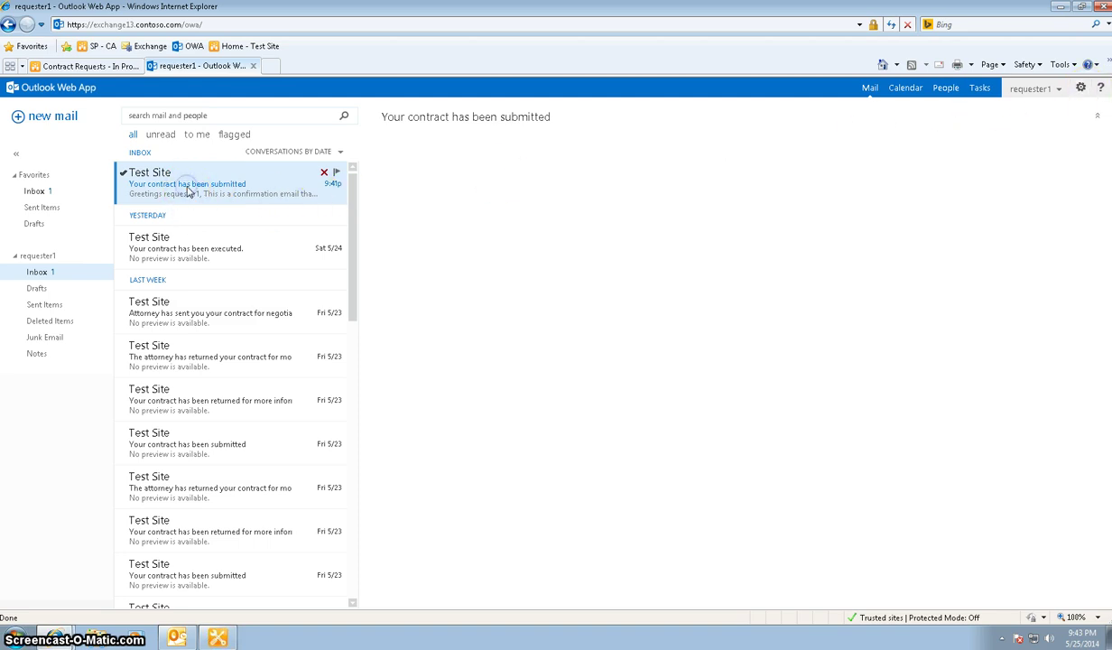
pyautogui.click(185, 181)
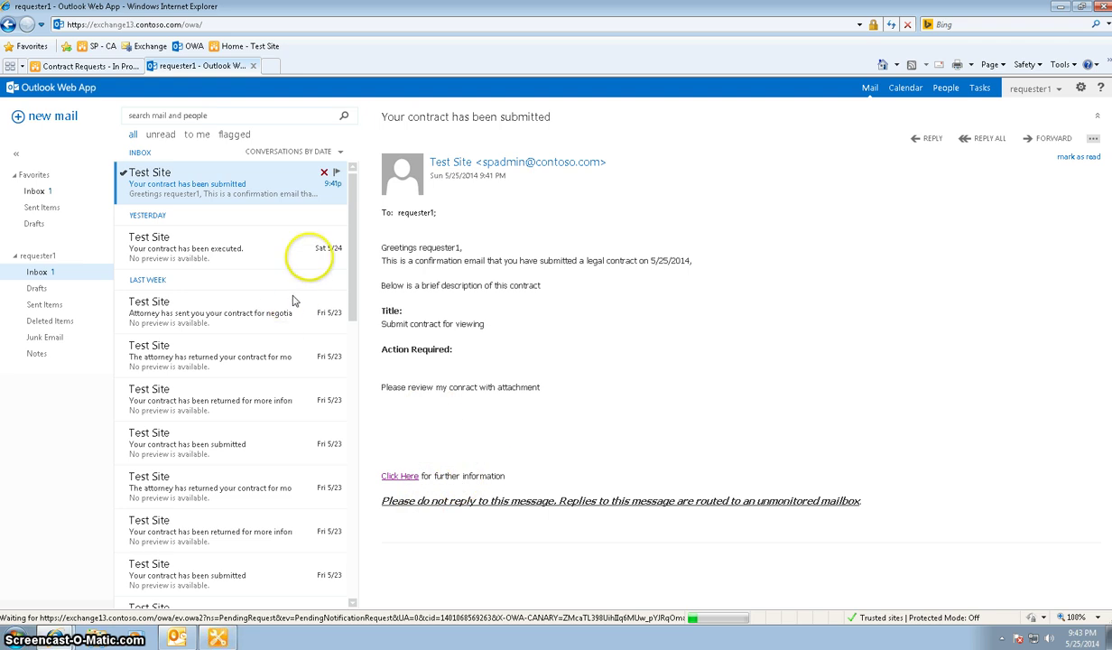
pyautogui.click(258, 243)
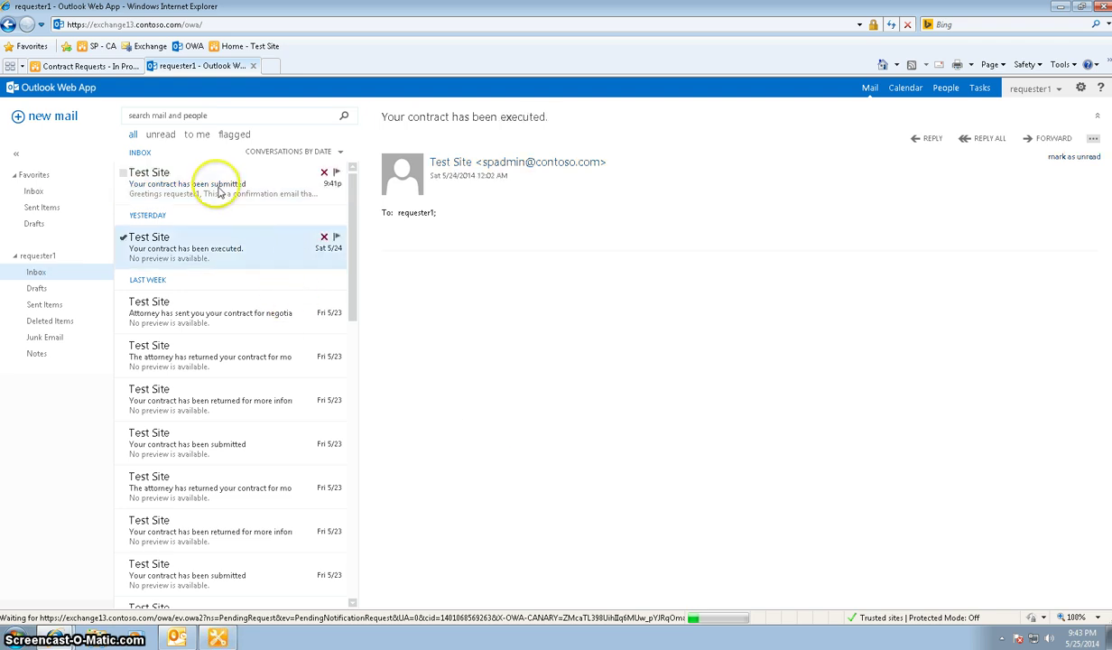
pyautogui.click(90, 66)
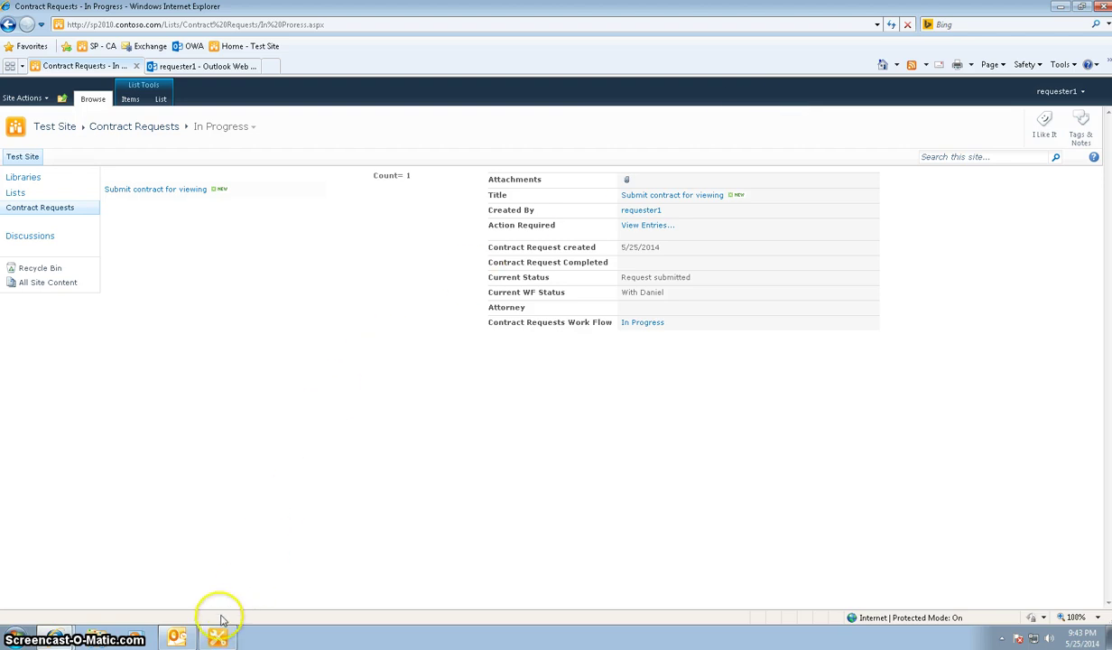
# Sign in to SharePoint as the reviewer account with its password
pyautogui.click(1058, 92)
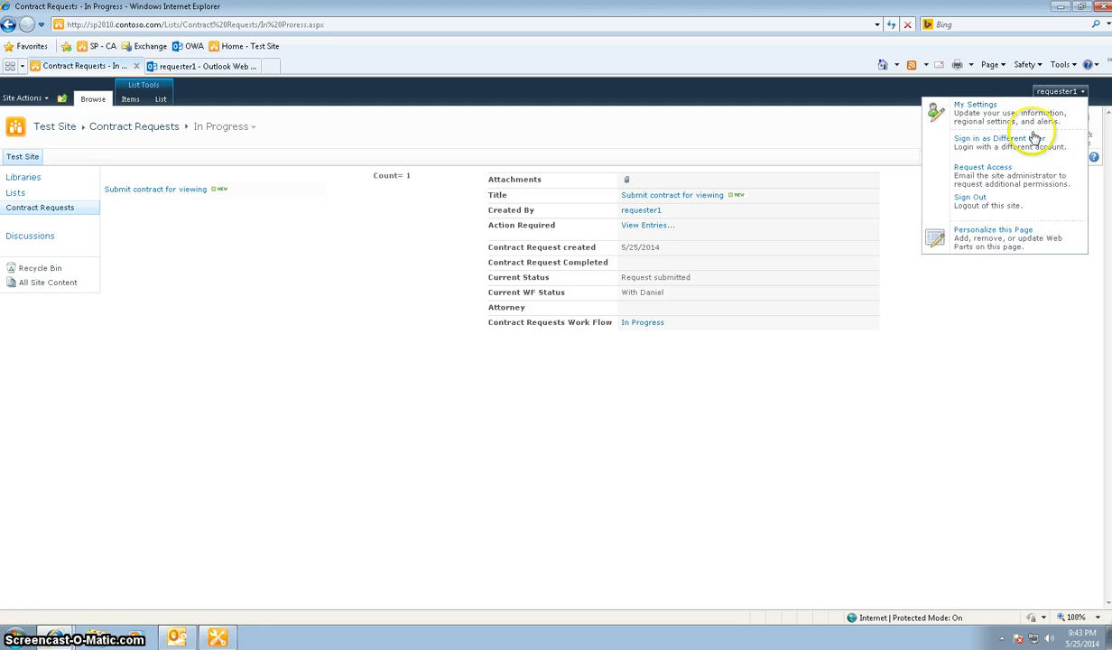
pyautogui.click(1031, 142)
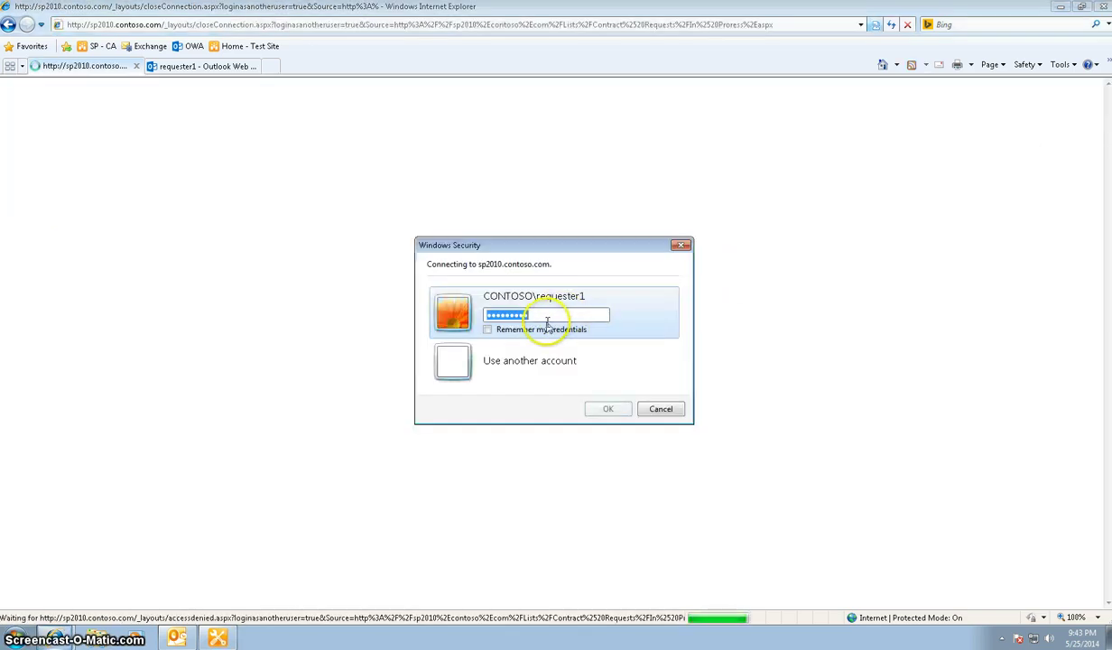
pyautogui.click(528, 360)
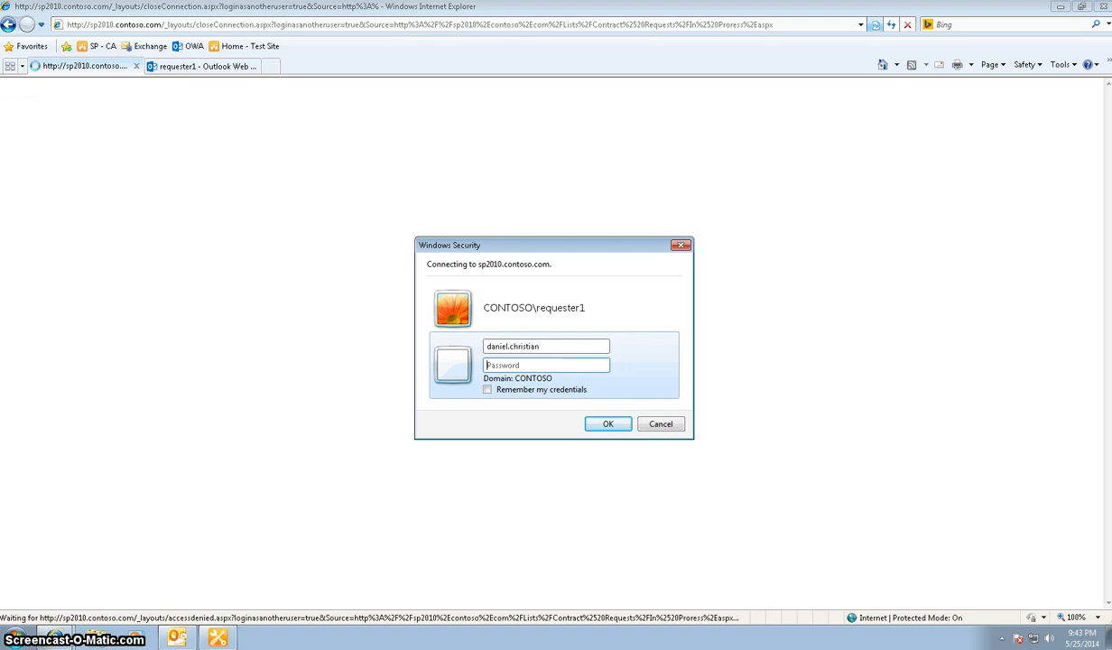
pyautogui.write('*******')
pyautogui.press('Return')
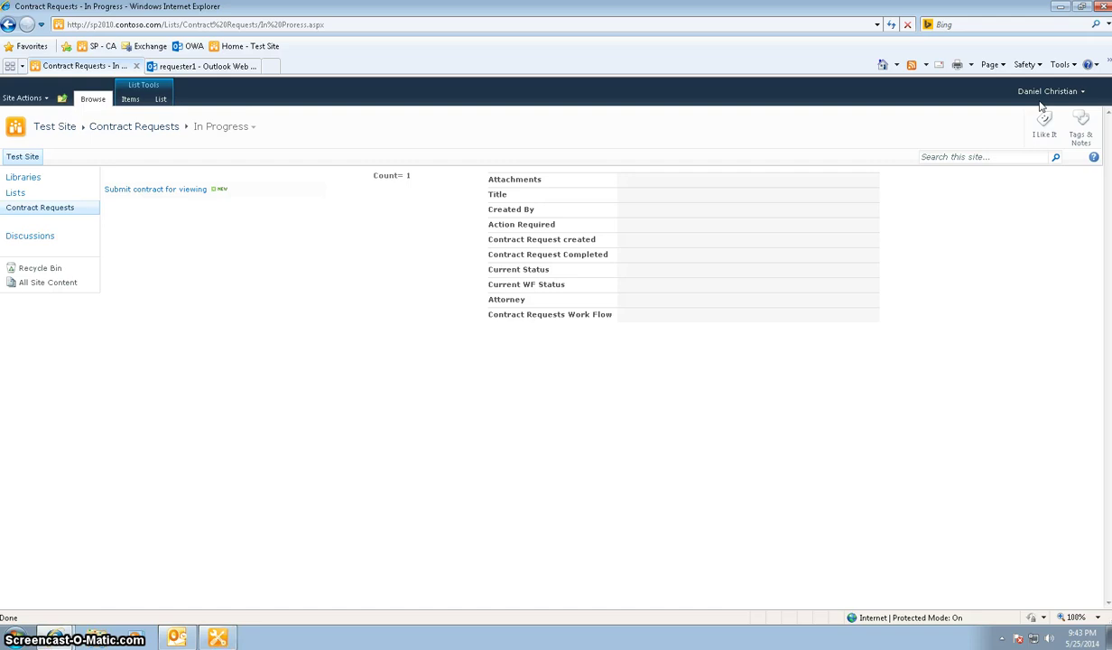
# Edit the request and write 'Contract looks good. Sending it to attorney 4.' in Action Required
pyautogui.moveTo(229, 193)
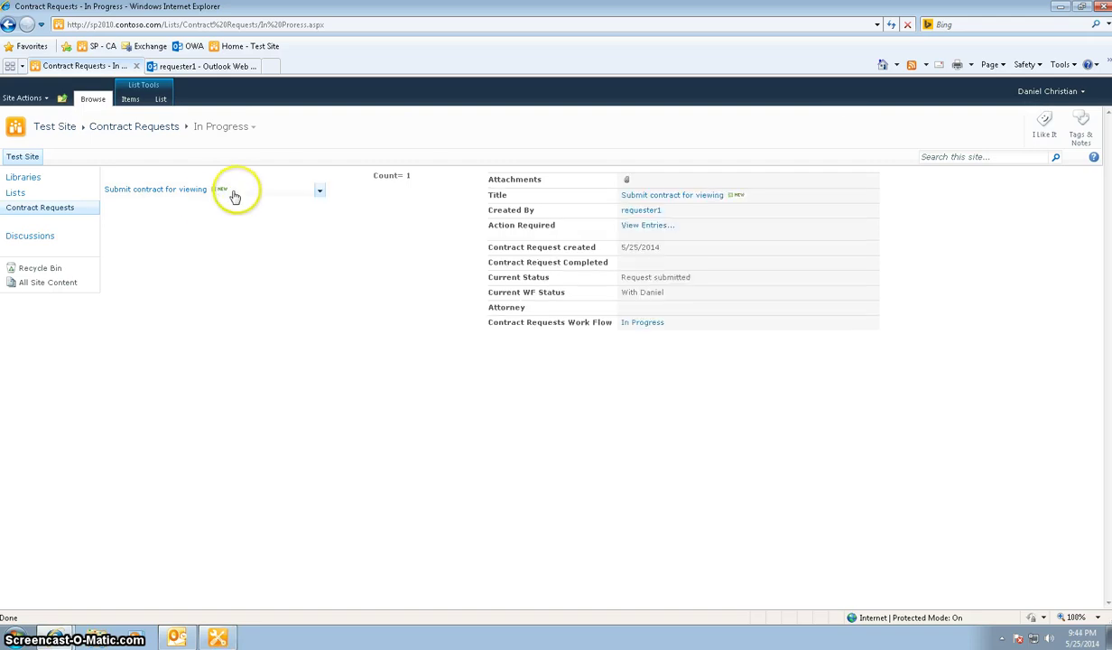
pyautogui.click(318, 192)
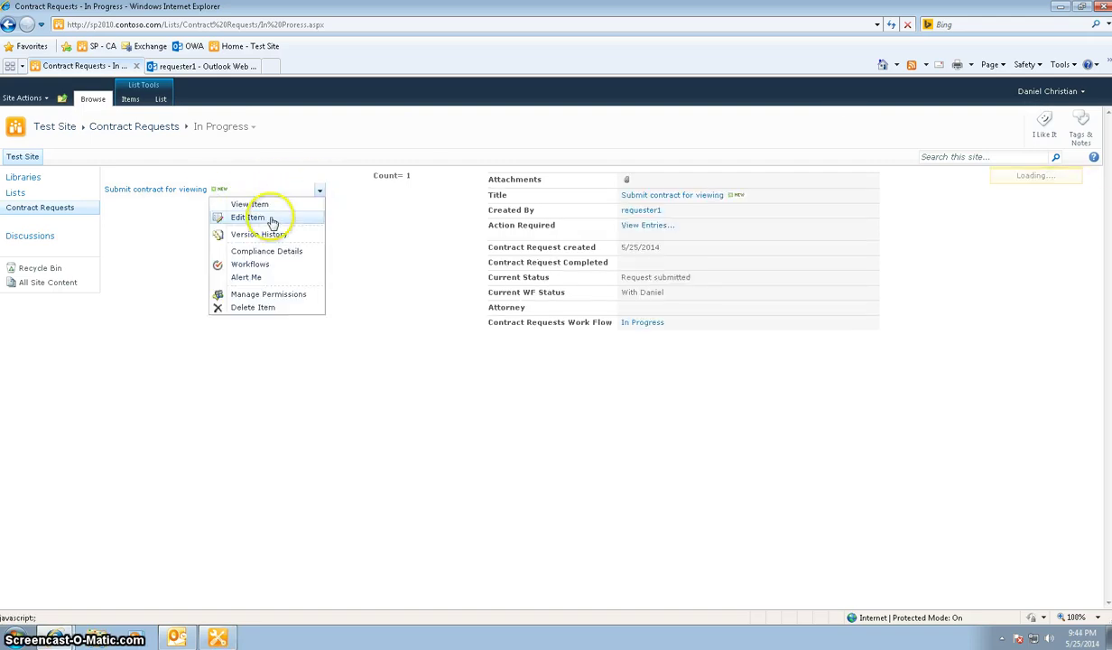
pyautogui.click(271, 222)
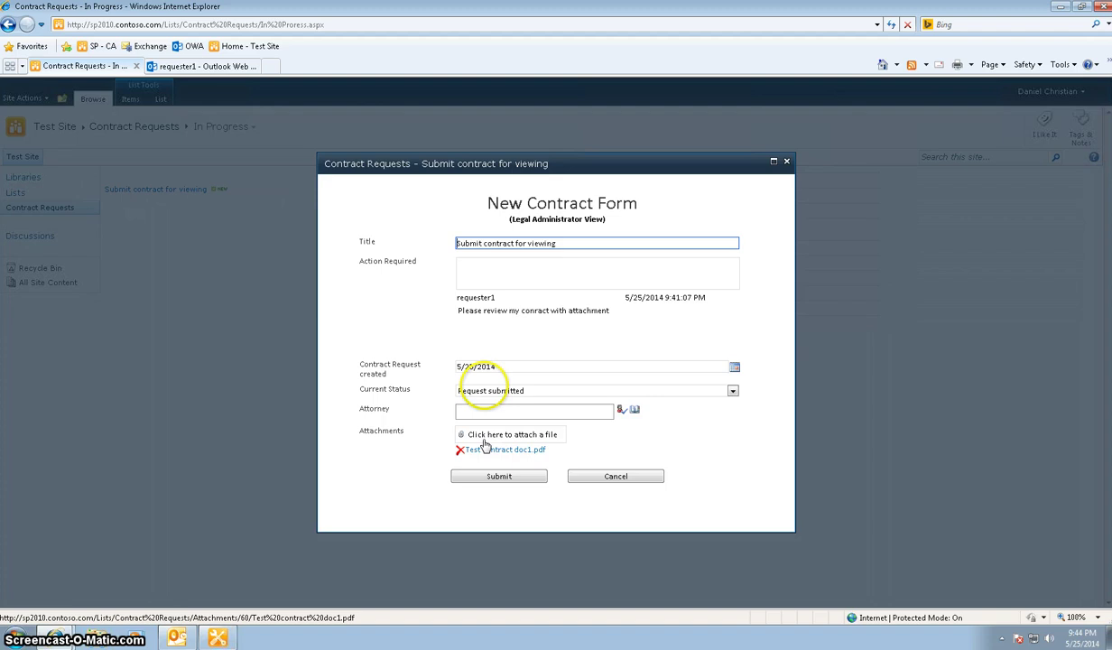
pyautogui.click(490, 281)
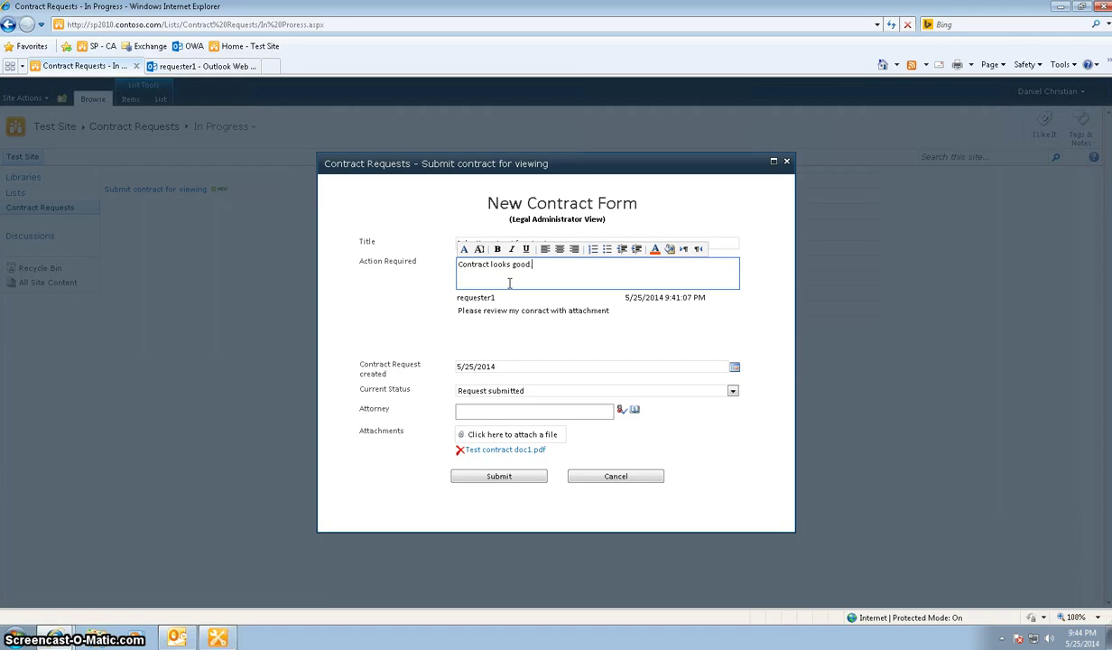
pyautogui.write('Contract looks good. Sending it to attorney 4.')
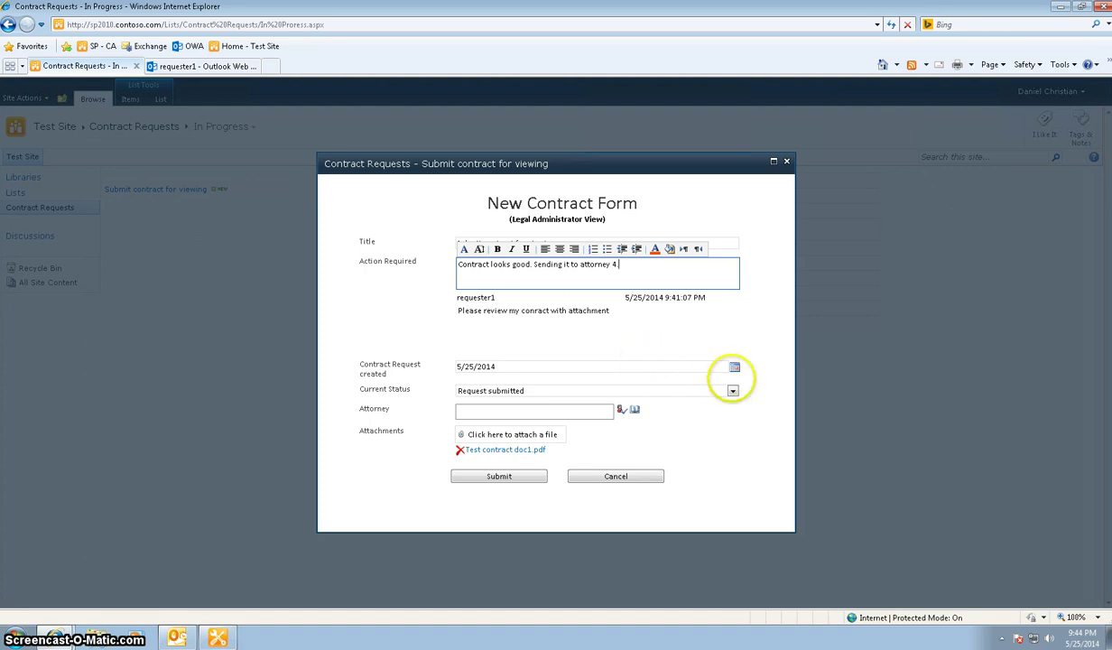
# Set Current Status to Sent to attorney, assign the fourth attorney, and save the request
pyautogui.click(734, 391)
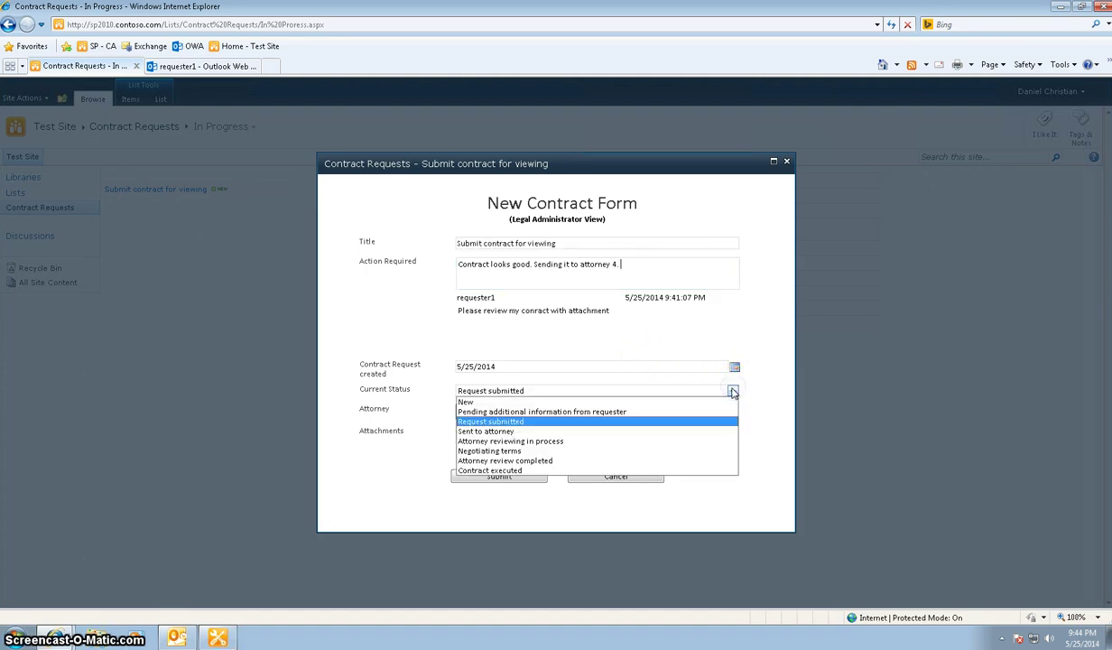
pyautogui.click(567, 433)
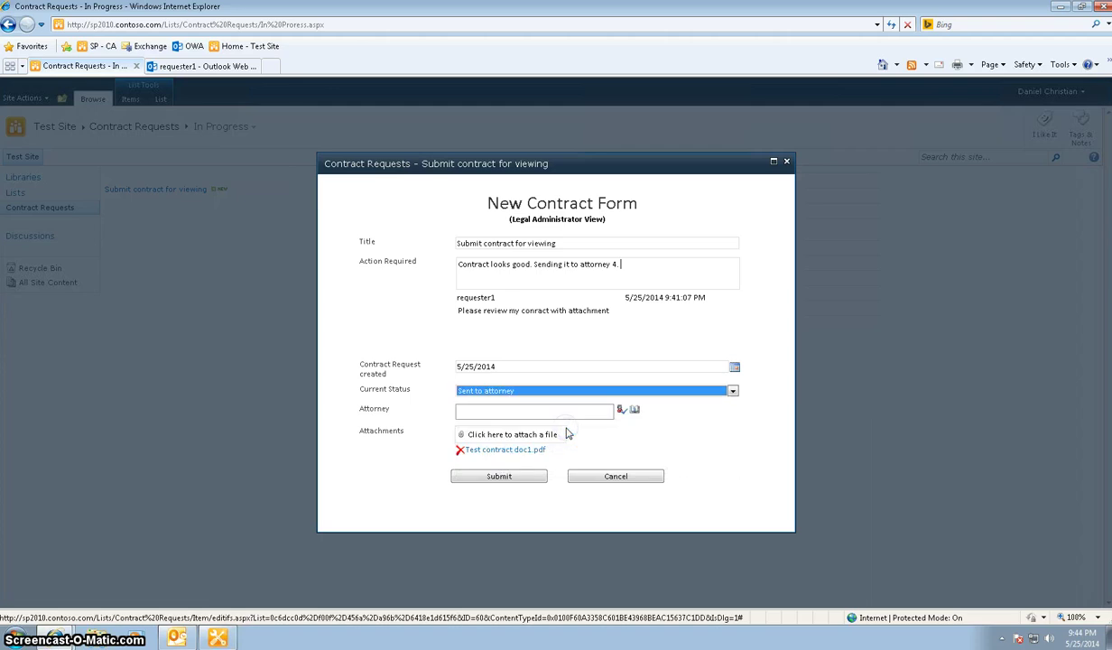
pyautogui.click(635, 412)
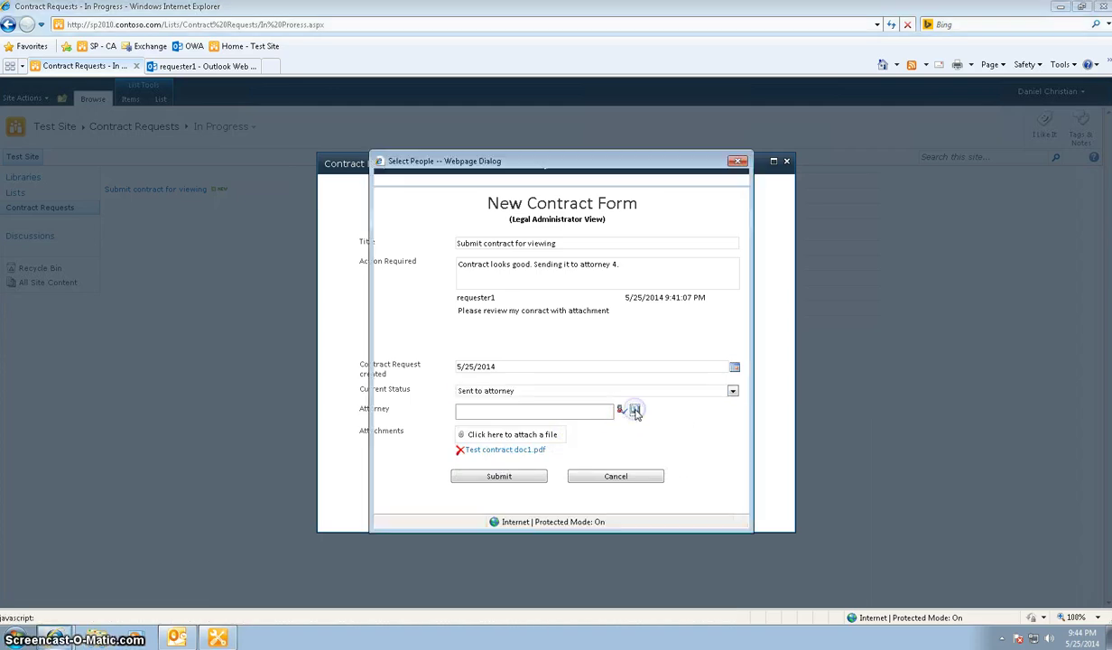
pyautogui.click(560, 383)
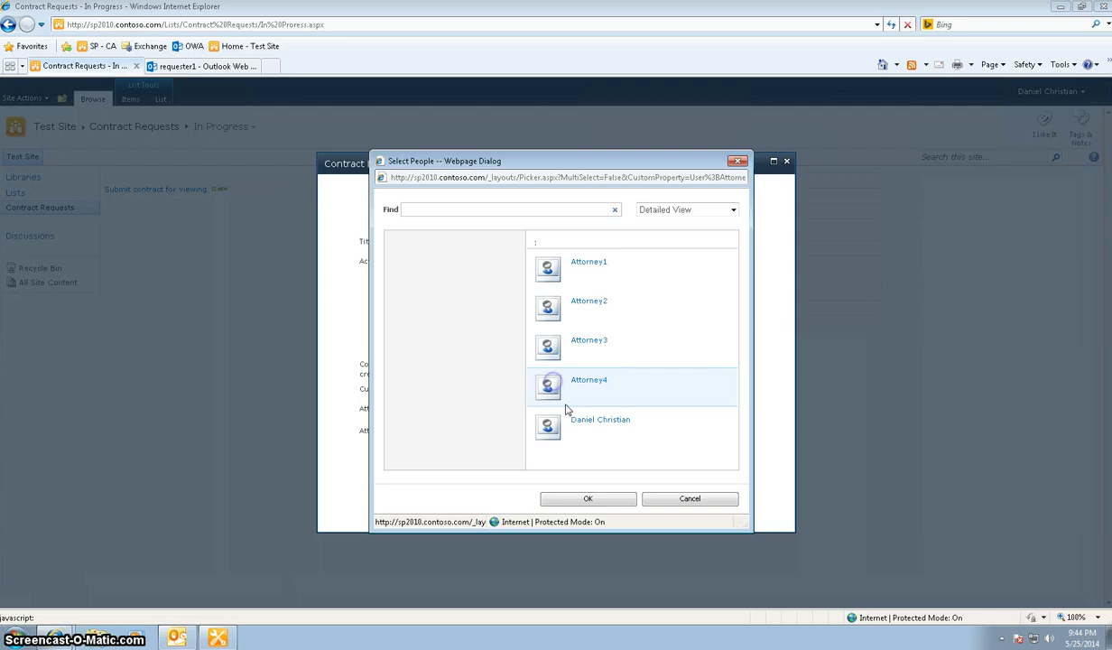
pyautogui.click(575, 499)
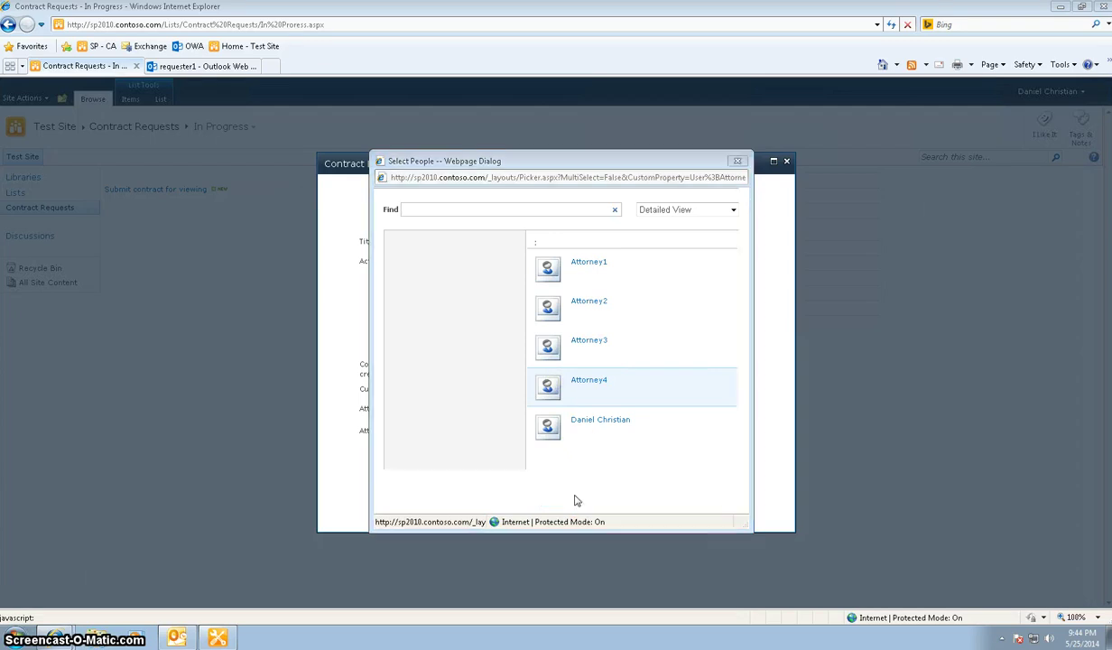
pyautogui.click(539, 481)
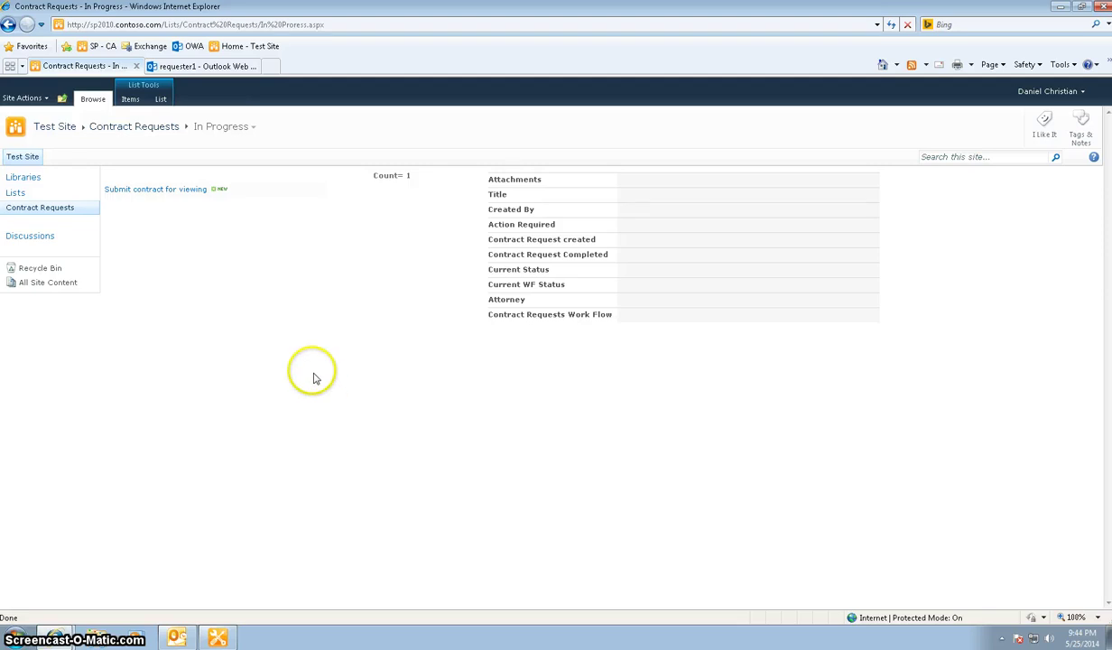
# Reload the request page to show workflow status With Attorney, and refresh the requester's mailbox
pyautogui.moveTo(171, 193)
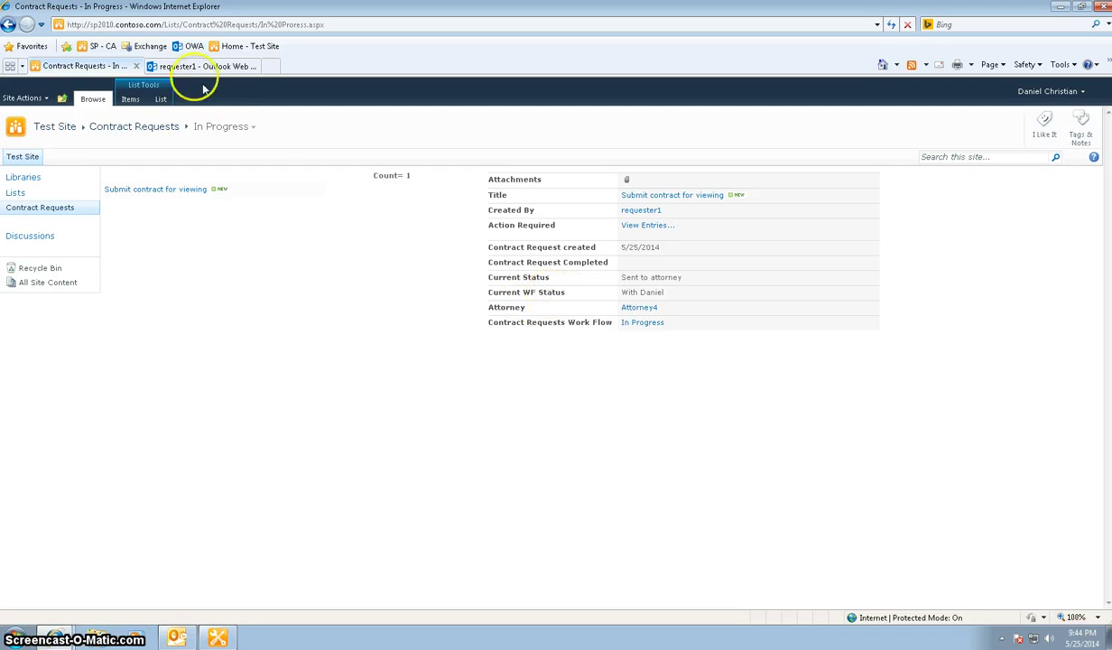
pyautogui.click(896, 25)
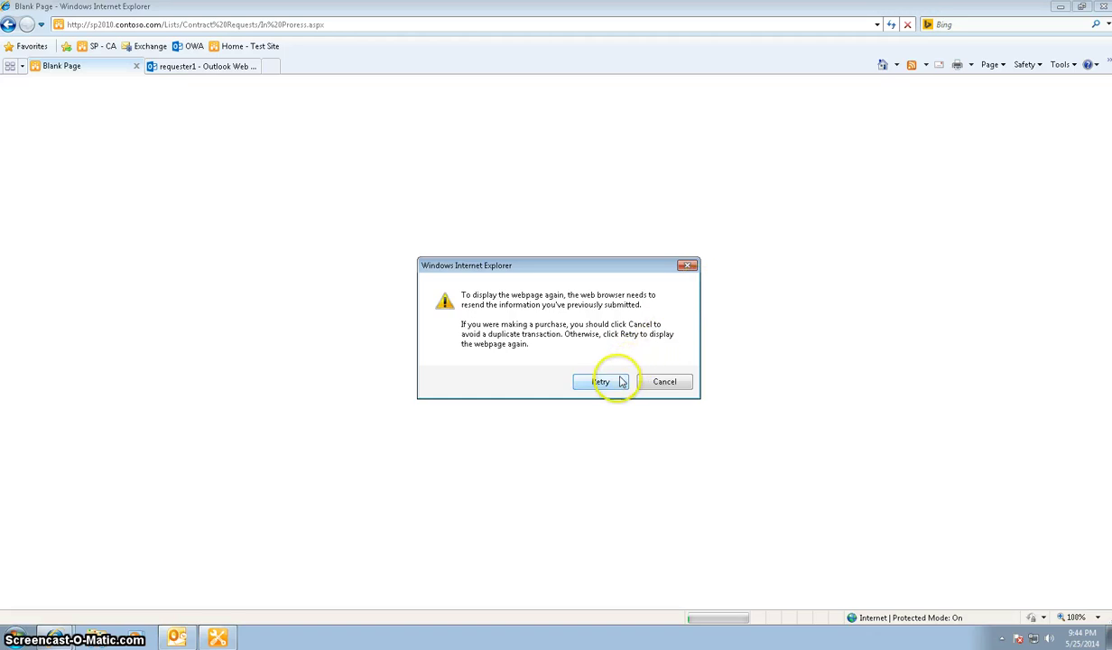
pyautogui.click(605, 380)
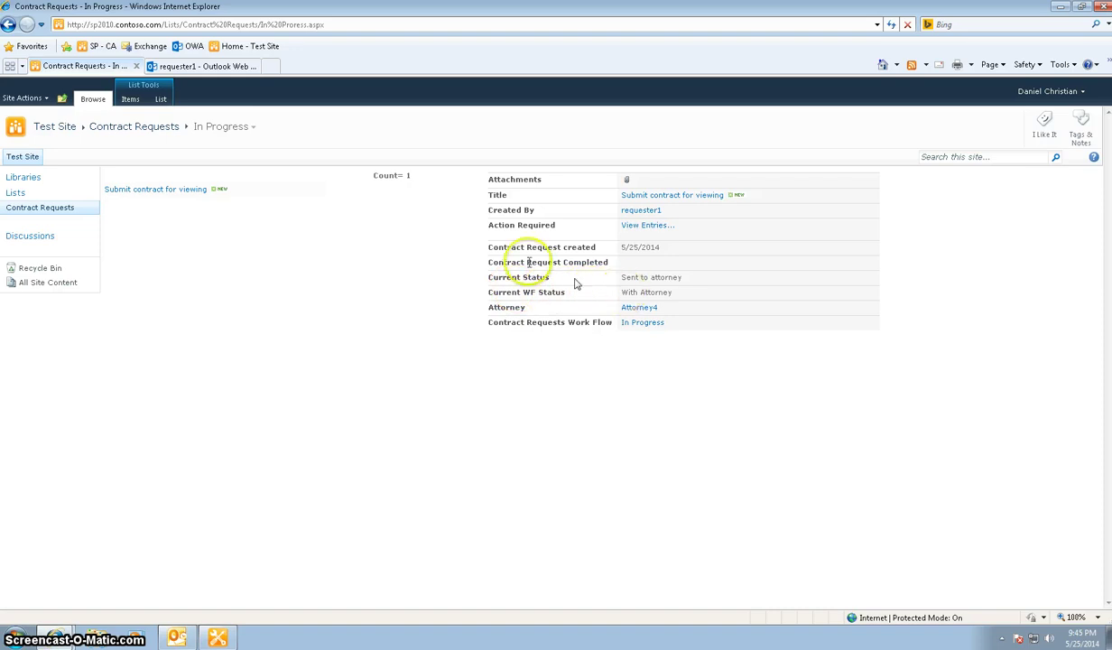
pyautogui.click(192, 69)
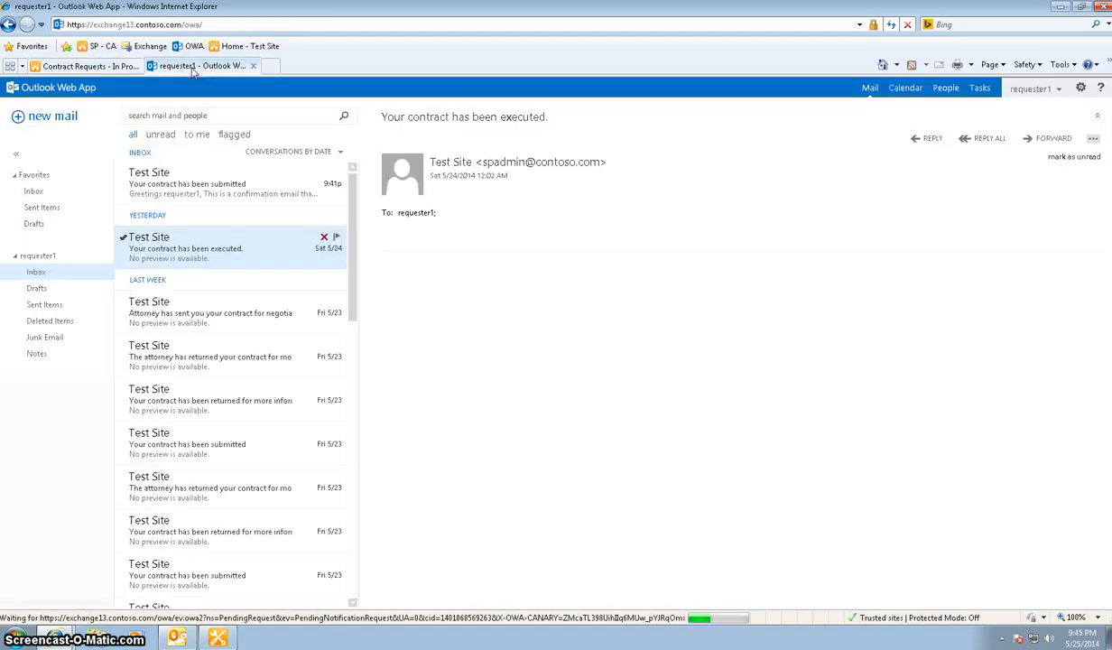
pyautogui.click(889, 25)
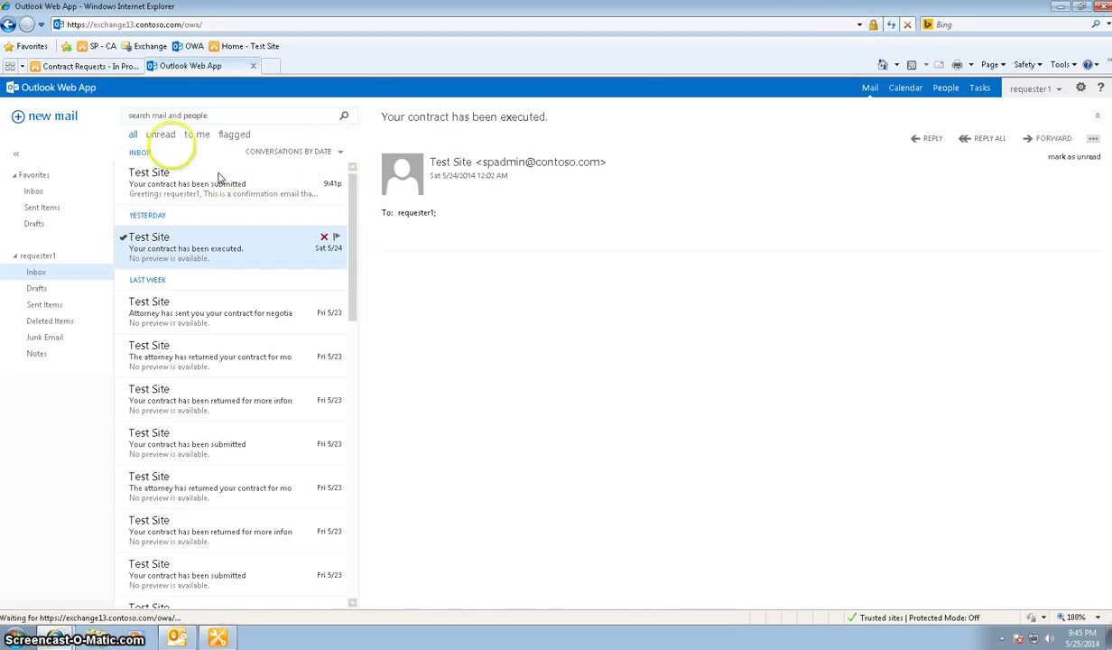
pyautogui.click(124, 69)
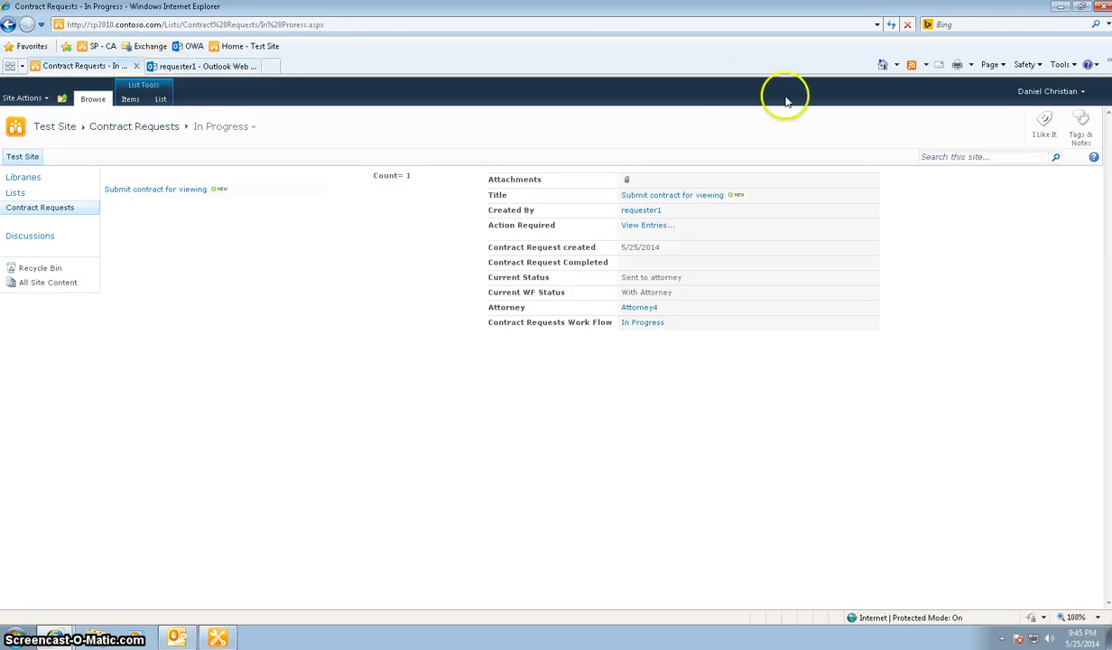
# Switch Outlook Web App from the requester's mailbox to the attorney's and open the assignment notice
pyautogui.click(209, 66)
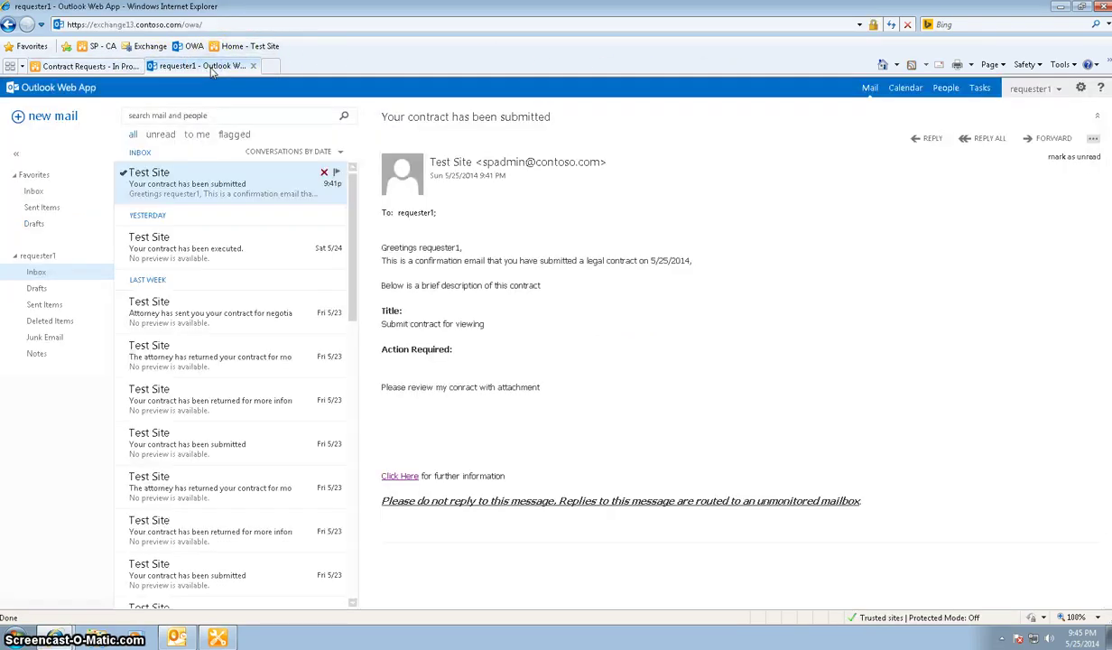
pyautogui.click(1036, 90)
pyautogui.click(853, 198)
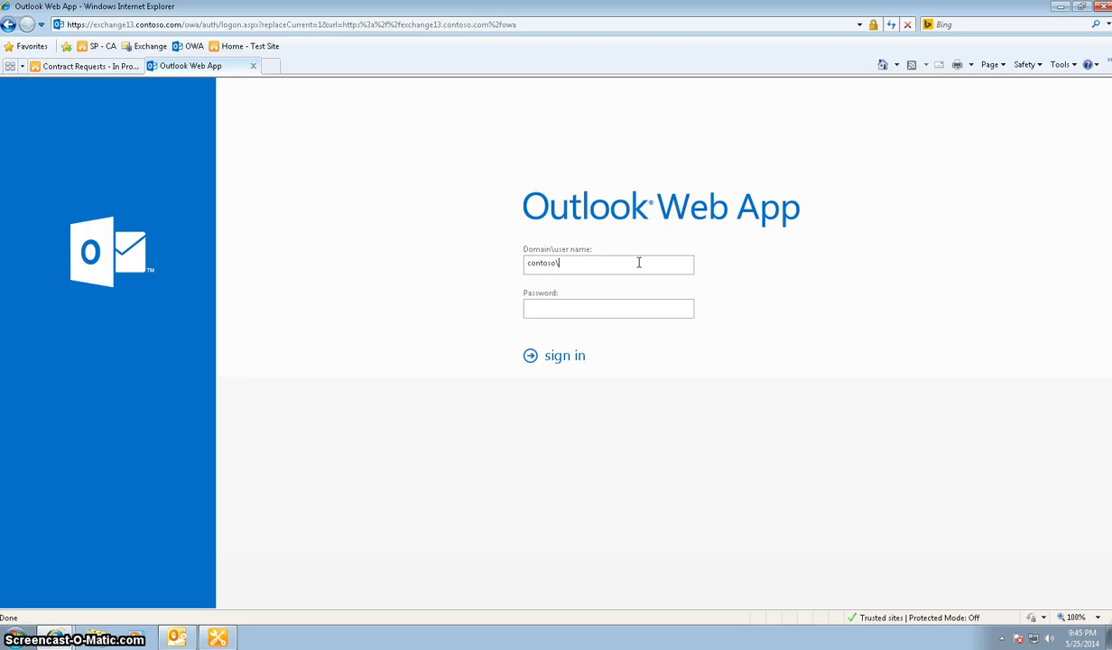
pyautogui.write('orney4')
pyautogui.press('Return')
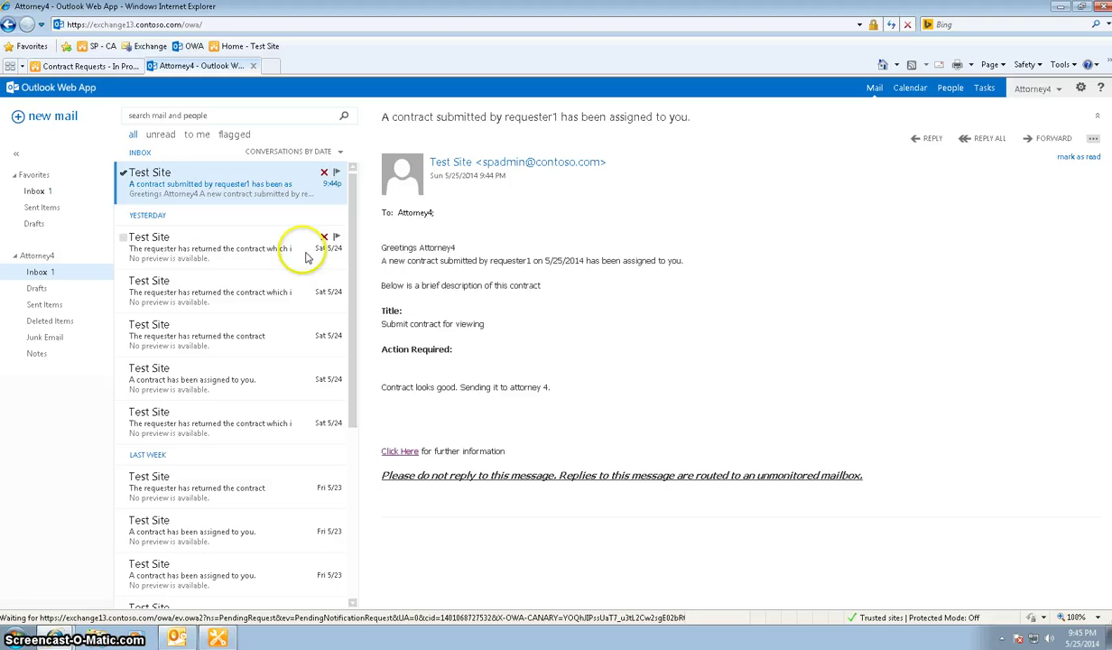
pyautogui.click(245, 239)
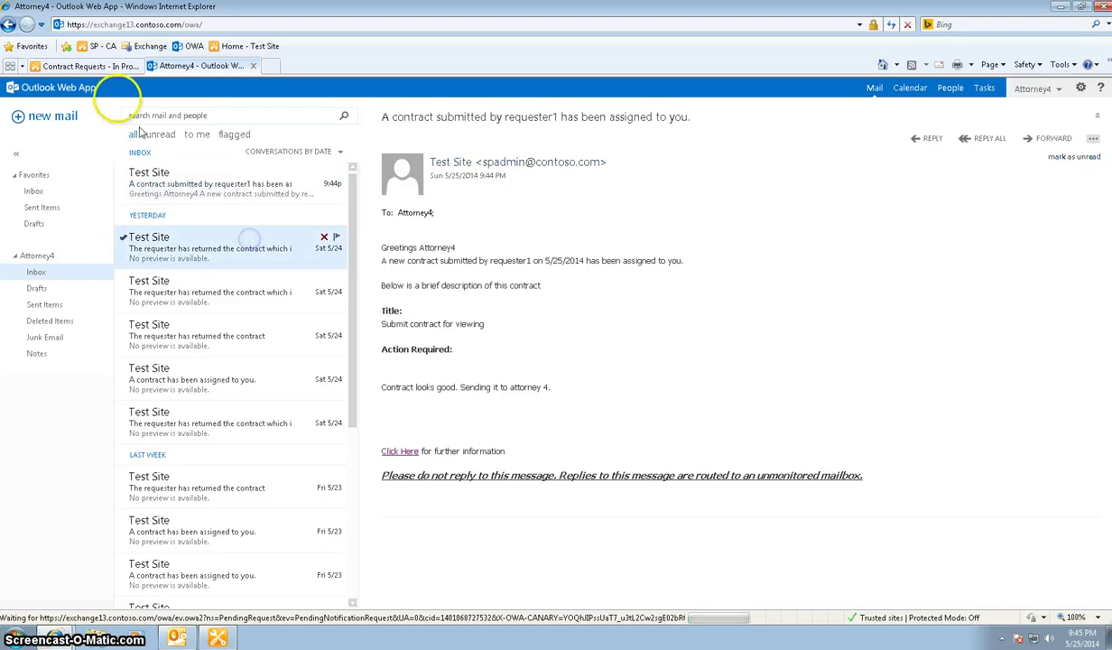
pyautogui.click(90, 66)
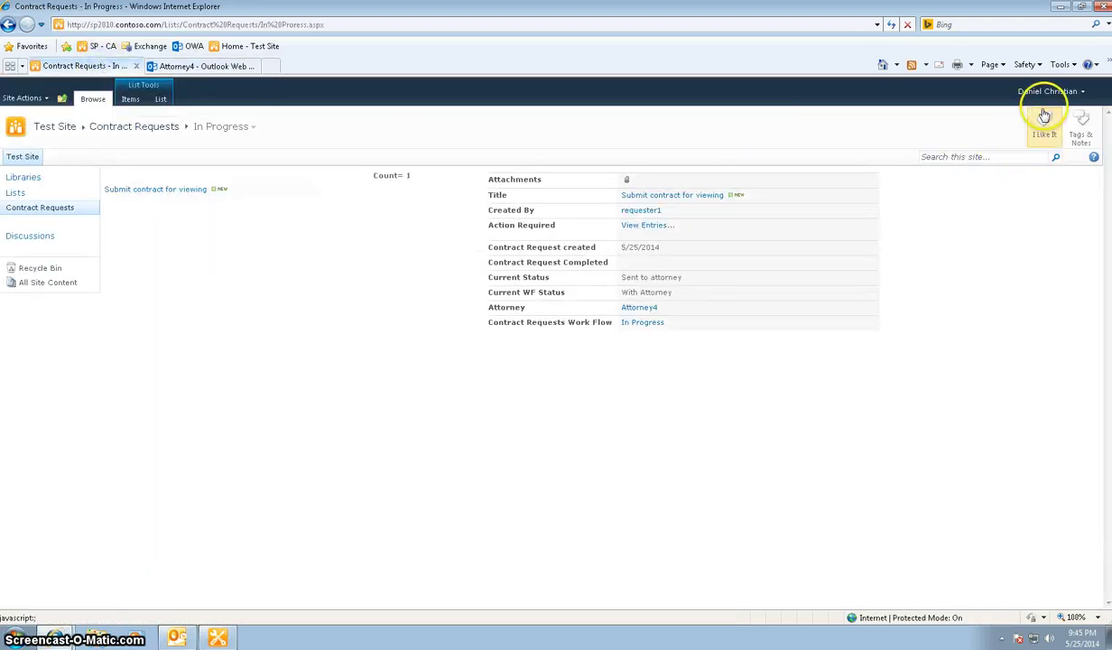
# Sign in to SharePoint as the assigned attorney and view the request's details (Sent to attorney, With Attorney)
pyautogui.click(1056, 92)
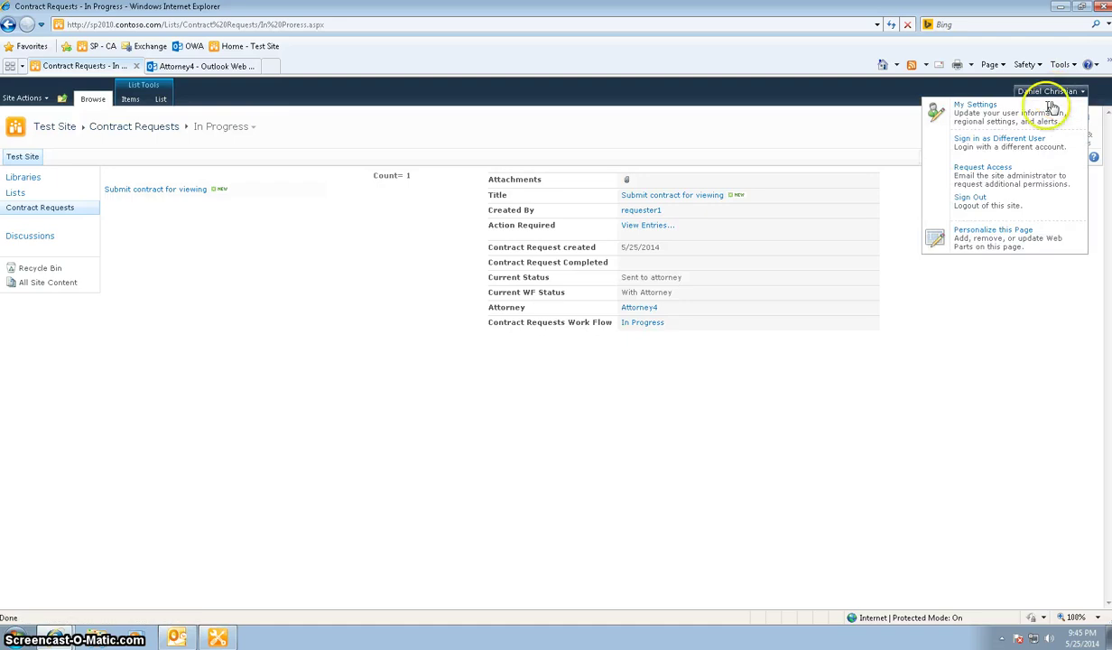
pyautogui.click(1019, 145)
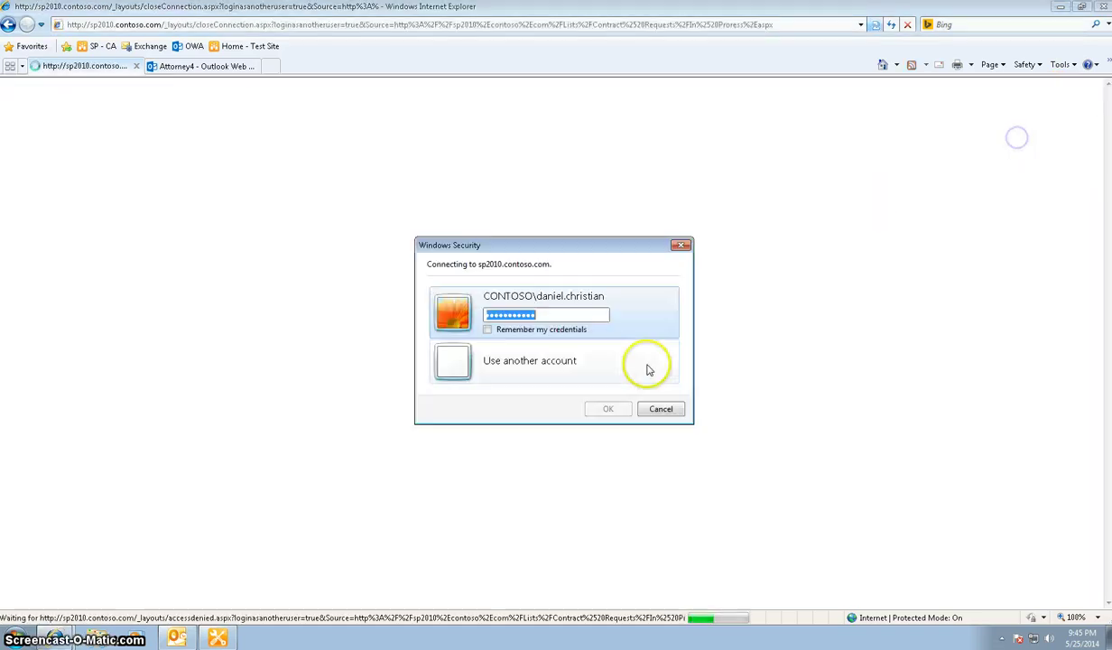
pyautogui.click(547, 374)
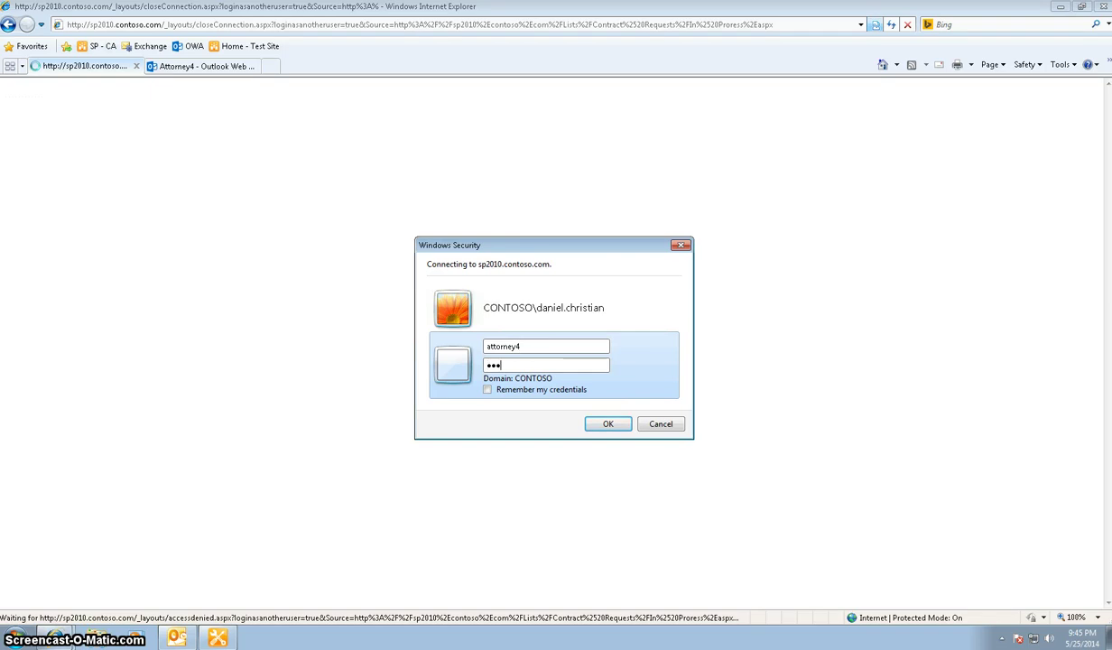
pyautogui.write('wor')
pyautogui.press('Return')
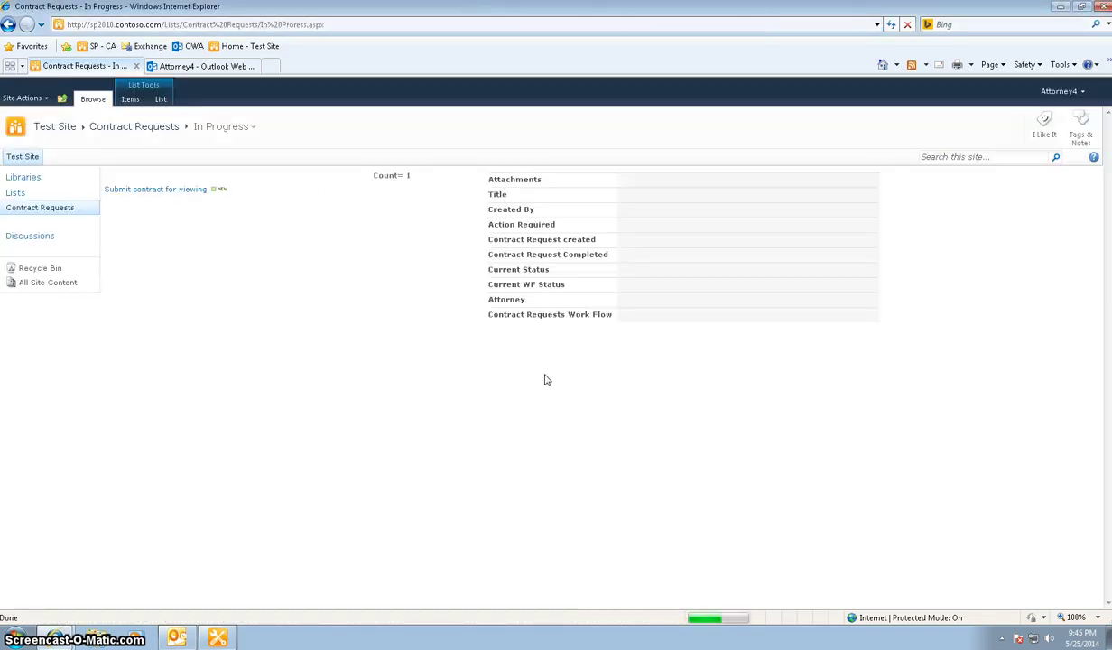
pyautogui.click(210, 191)
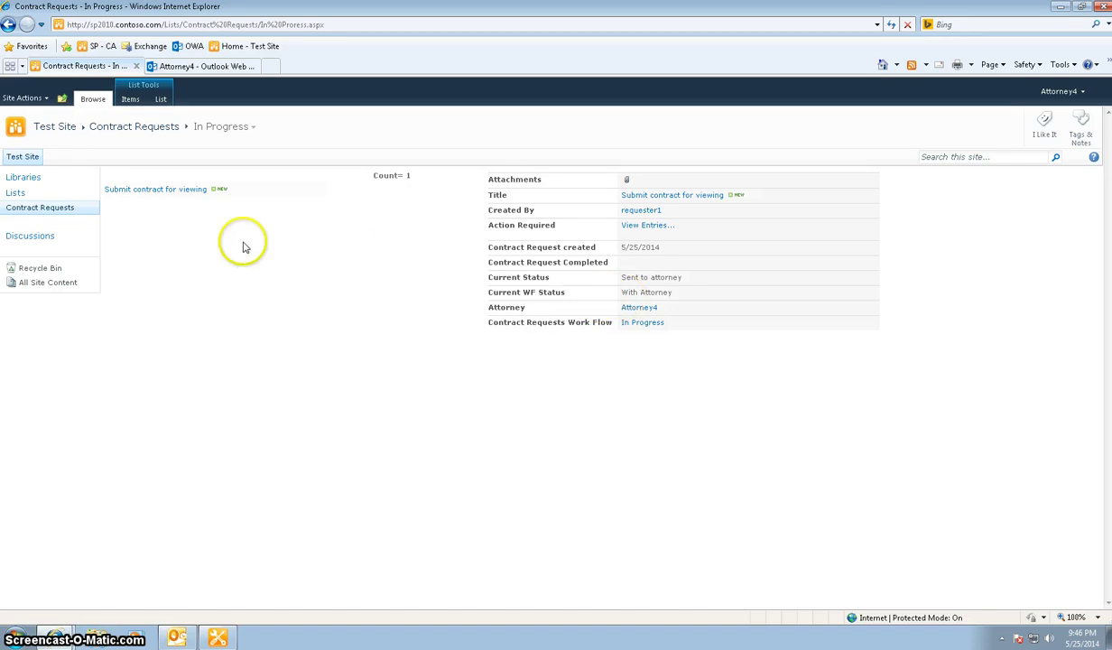
pyautogui.moveTo(246, 192)
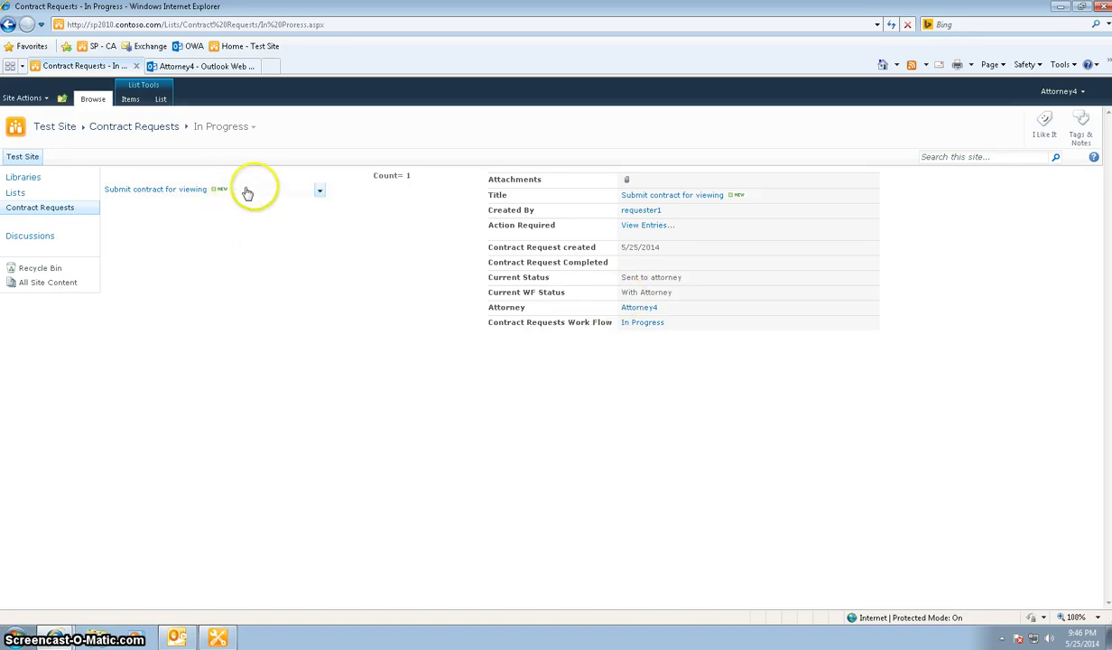
# Add the note 'Will start reviewing the contract' and set status to Attorney reviewing in process
pyautogui.click(321, 195)
pyautogui.click(280, 219)
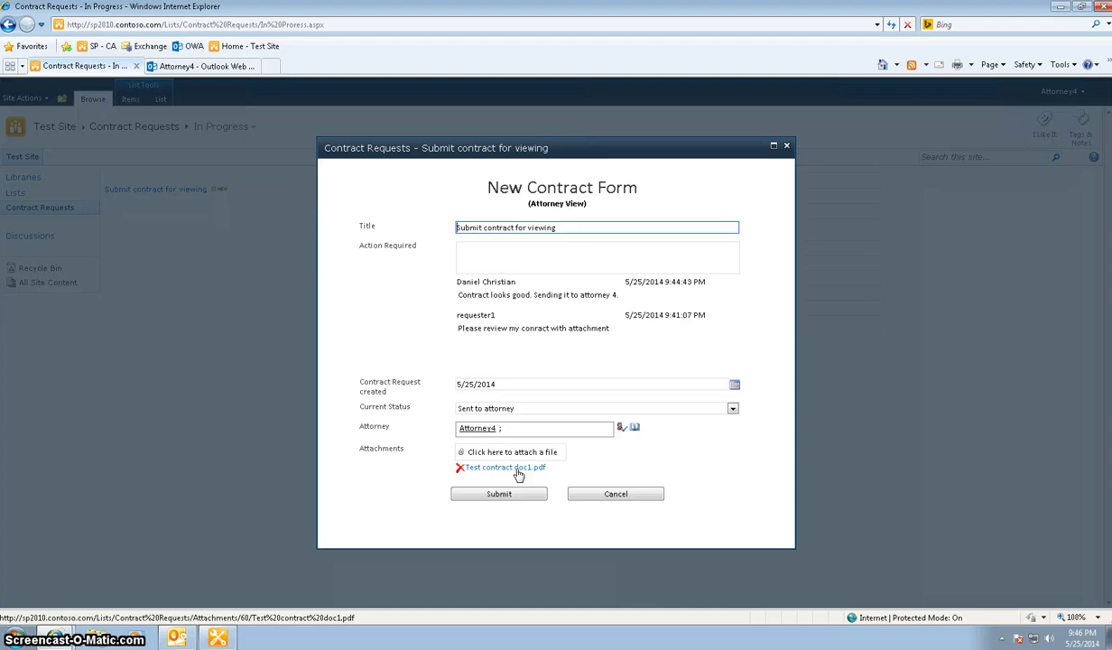
pyautogui.click(542, 260)
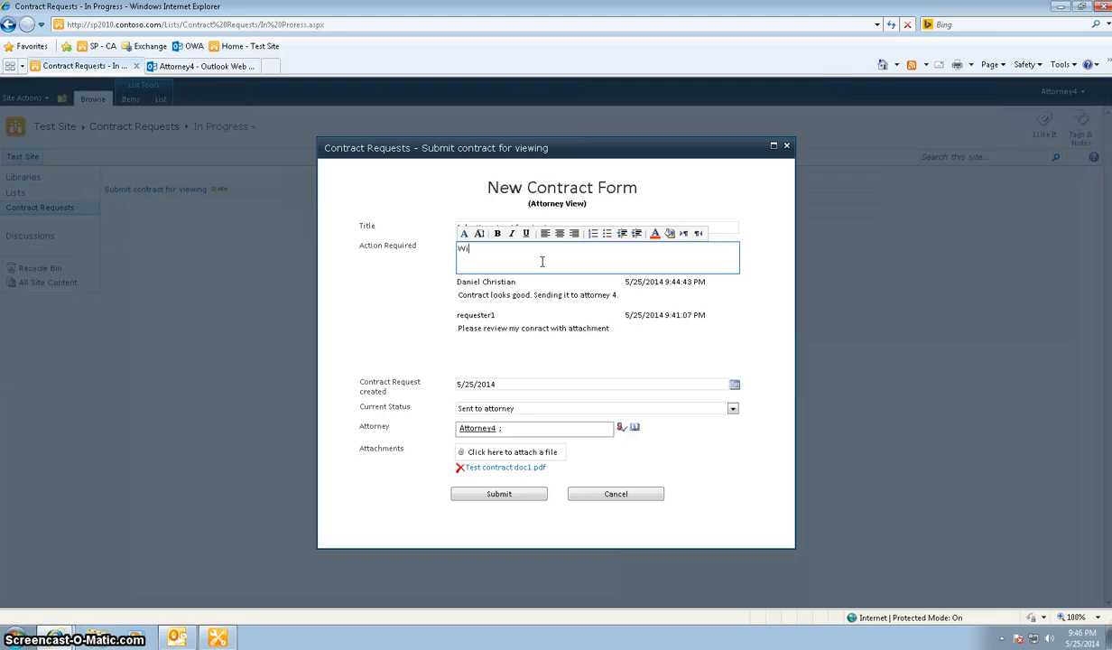
pyautogui.write('Will start reviewing the contract.')
pyautogui.click(732, 409)
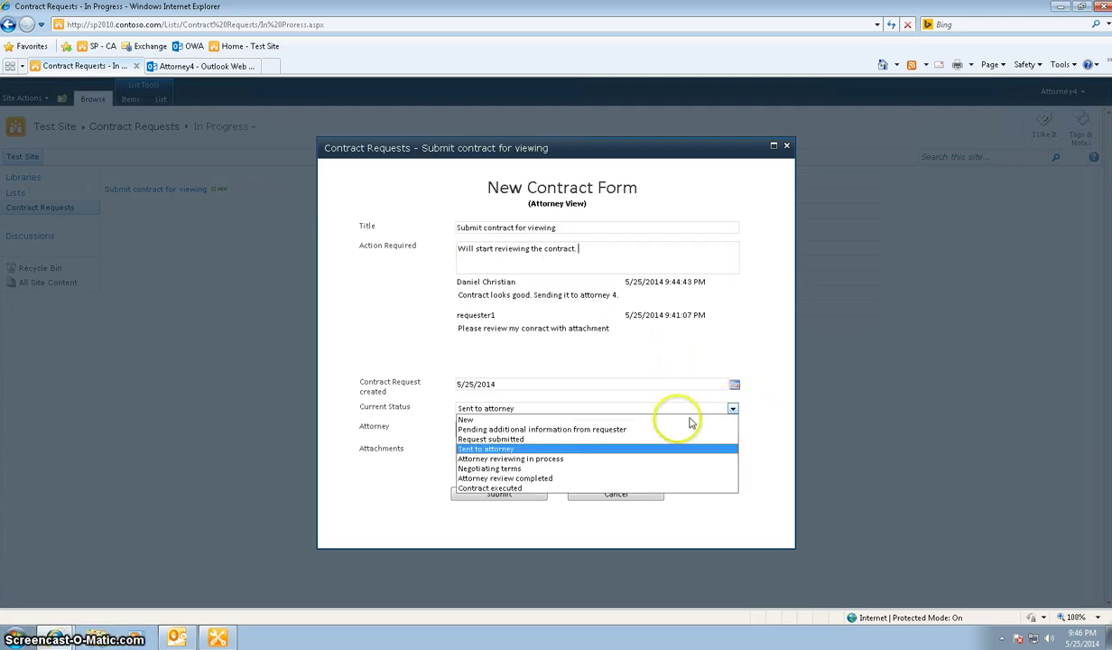
pyautogui.click(572, 460)
pyautogui.click(501, 492)
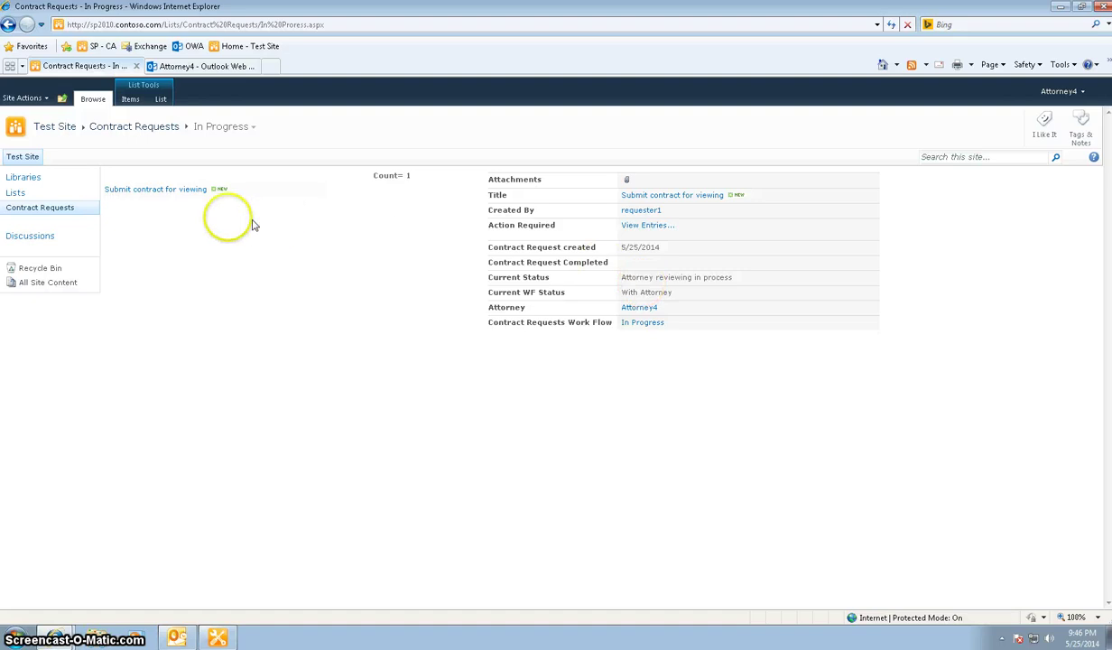
# Add the note 'starting the negotiation.' and change the request's status to Negotiating terms
pyautogui.moveTo(262, 194)
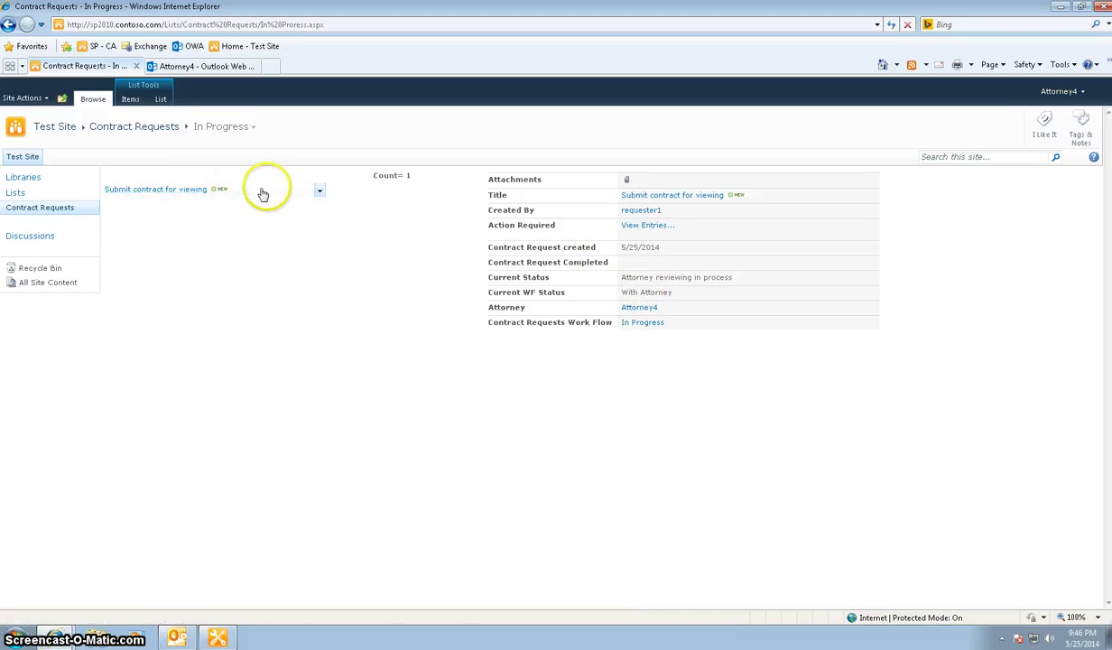
pyautogui.click(318, 190)
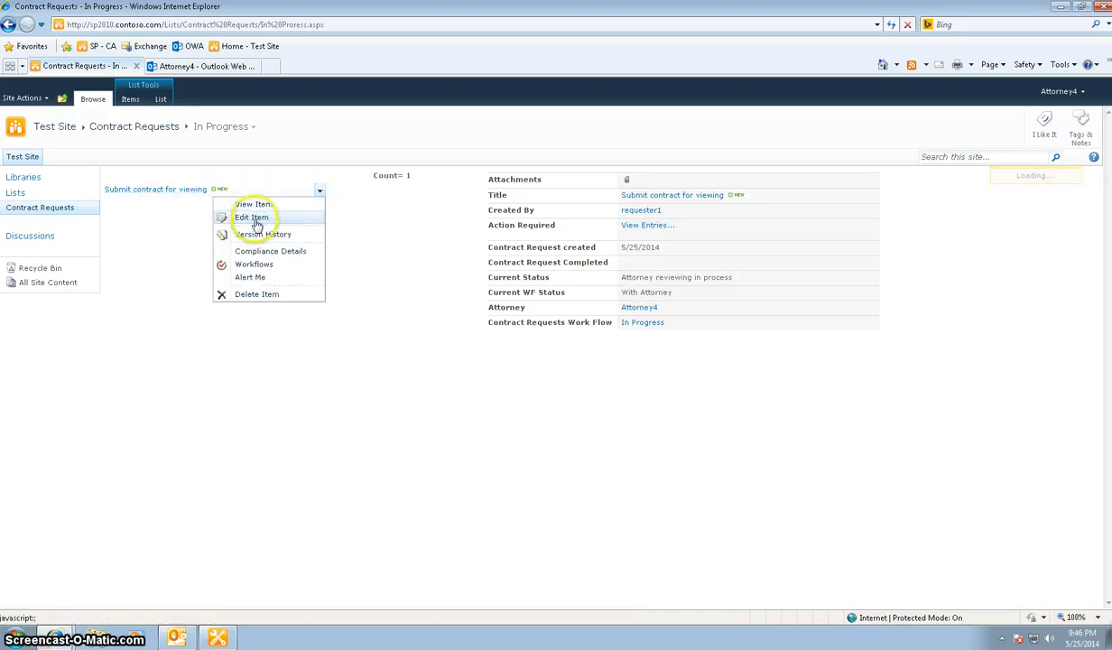
pyautogui.click(251, 217)
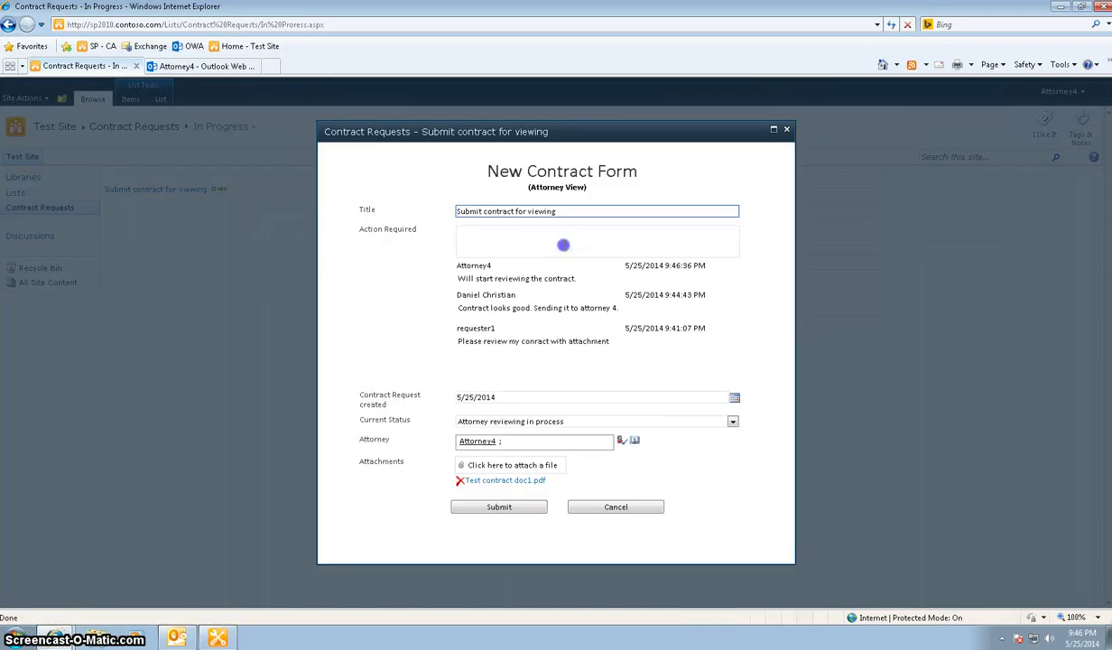
pyautogui.click(563, 244)
pyautogui.write('star')
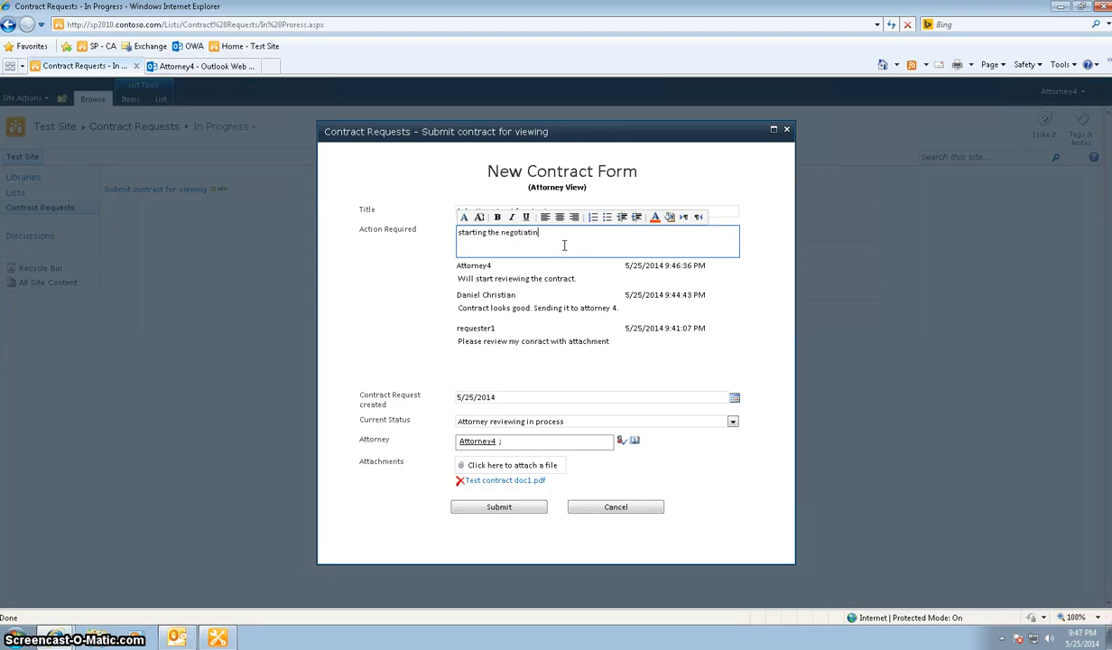
pyautogui.write('ting the negotiation.')
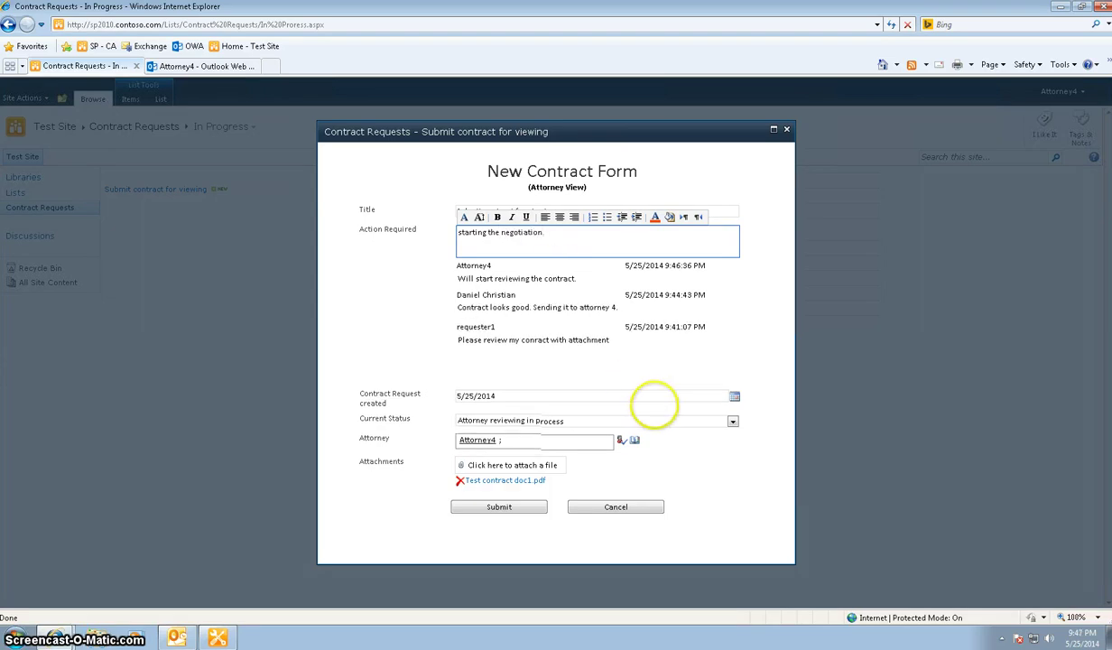
pyautogui.click(732, 421)
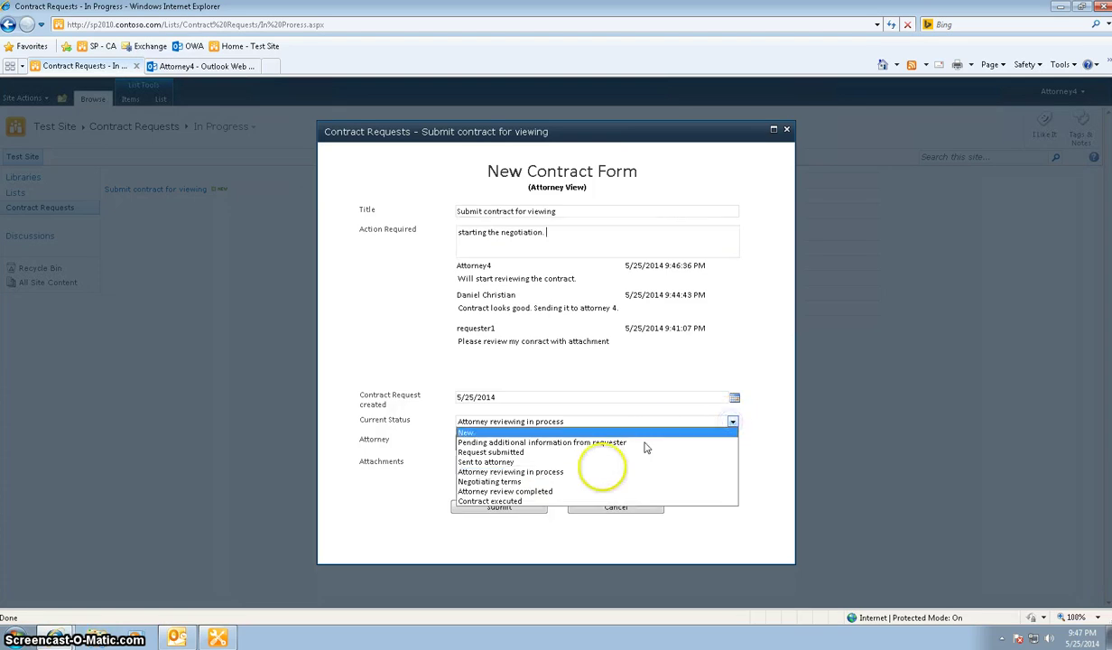
pyautogui.click(545, 483)
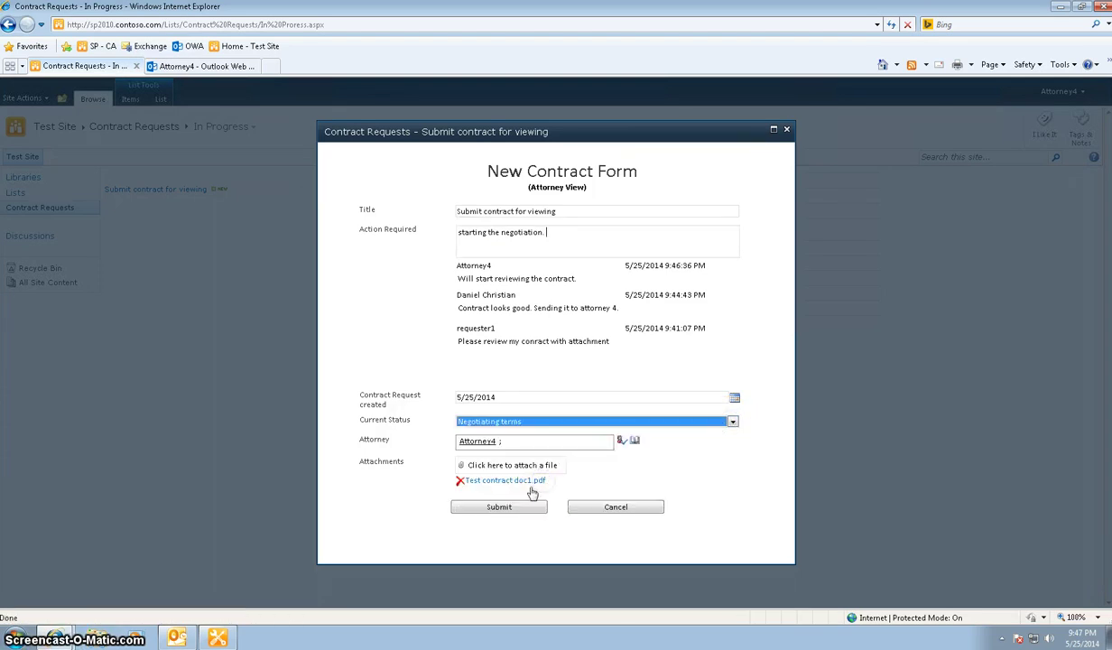
pyautogui.click(499, 506)
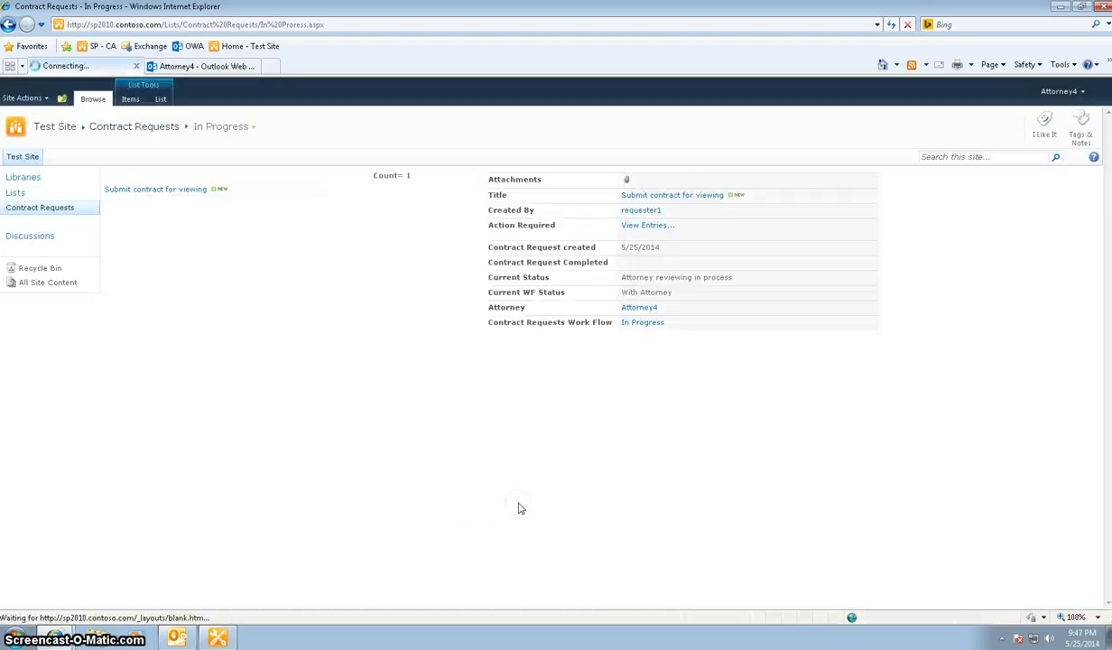
# In Outlook Web App, sign out of the attorney's mailbox and sign in as the requester
pyautogui.moveTo(203, 191)
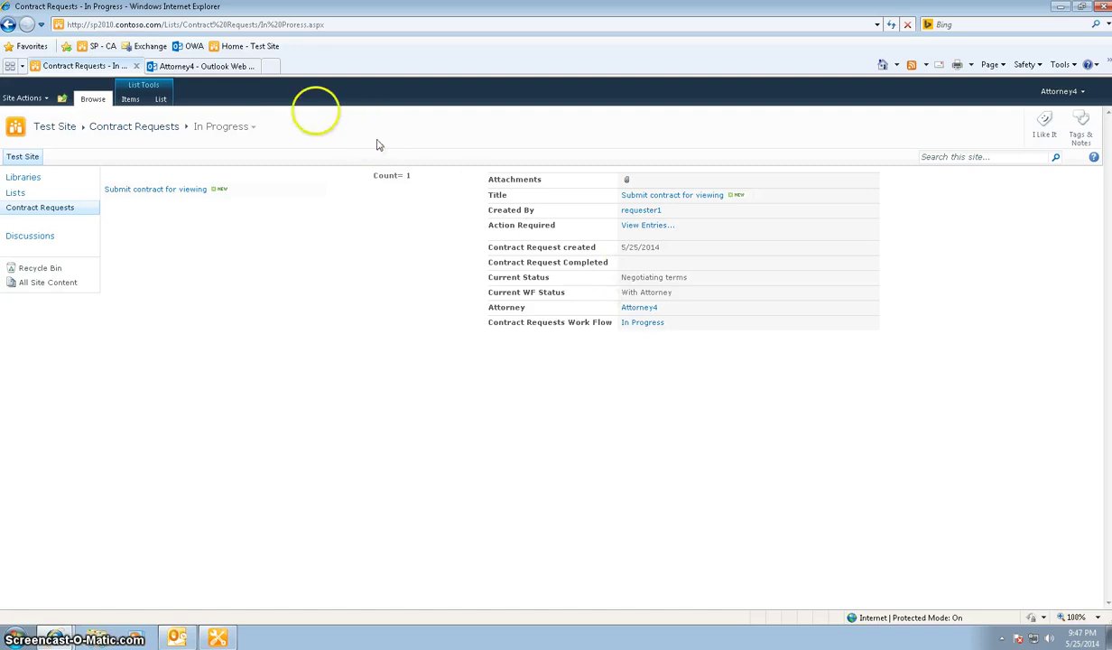
pyautogui.click(252, 66)
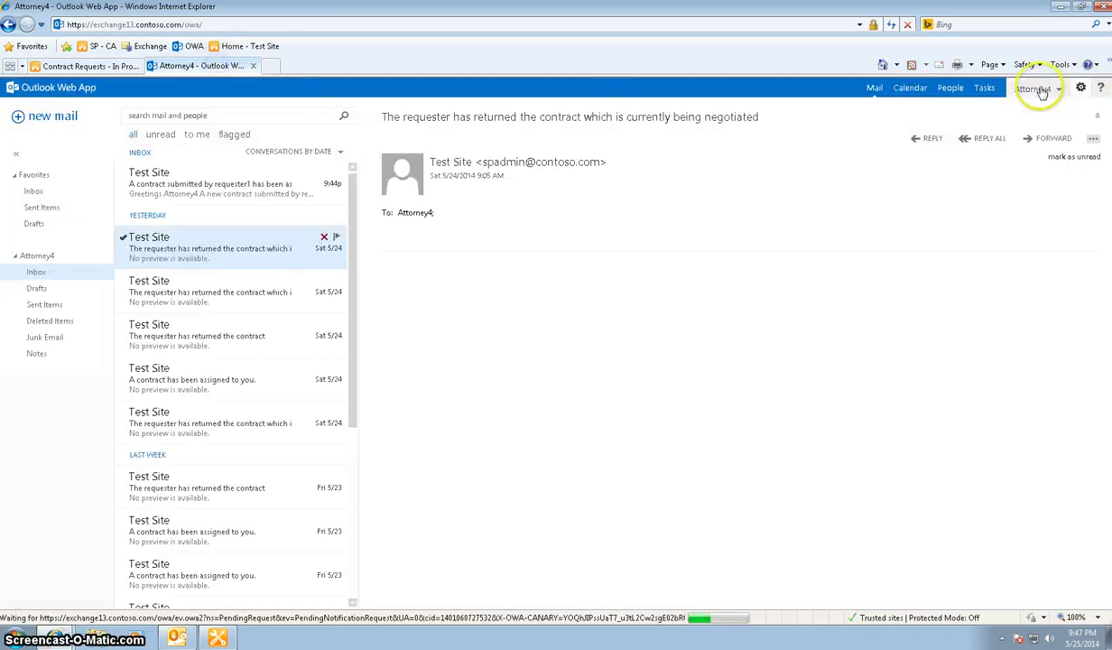
pyautogui.click(1038, 90)
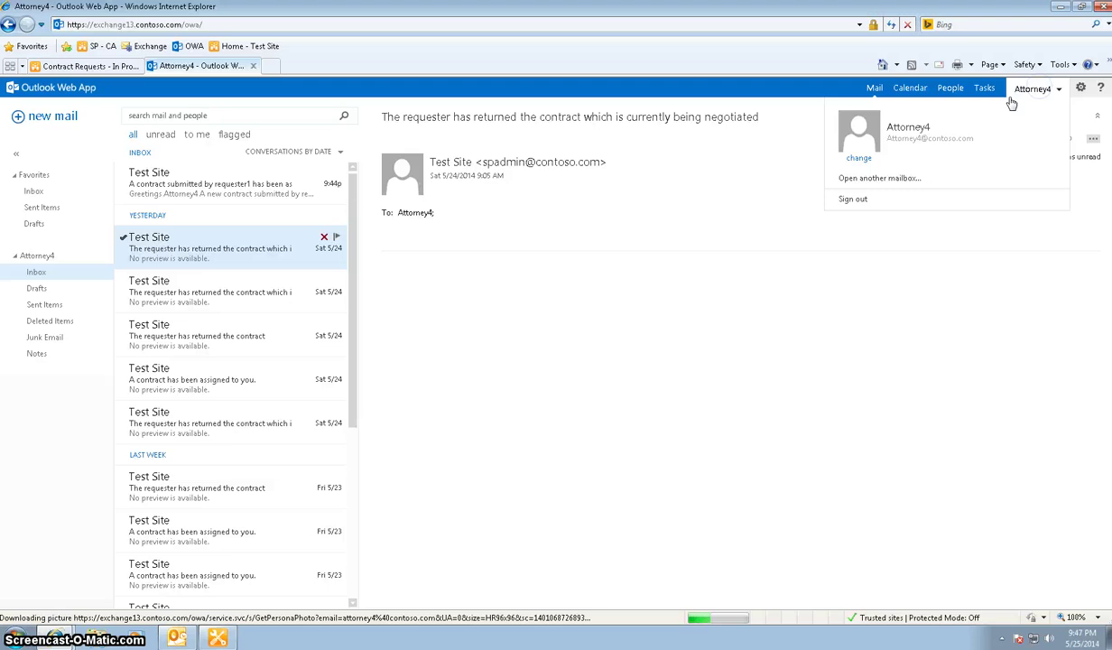
pyautogui.click(860, 204)
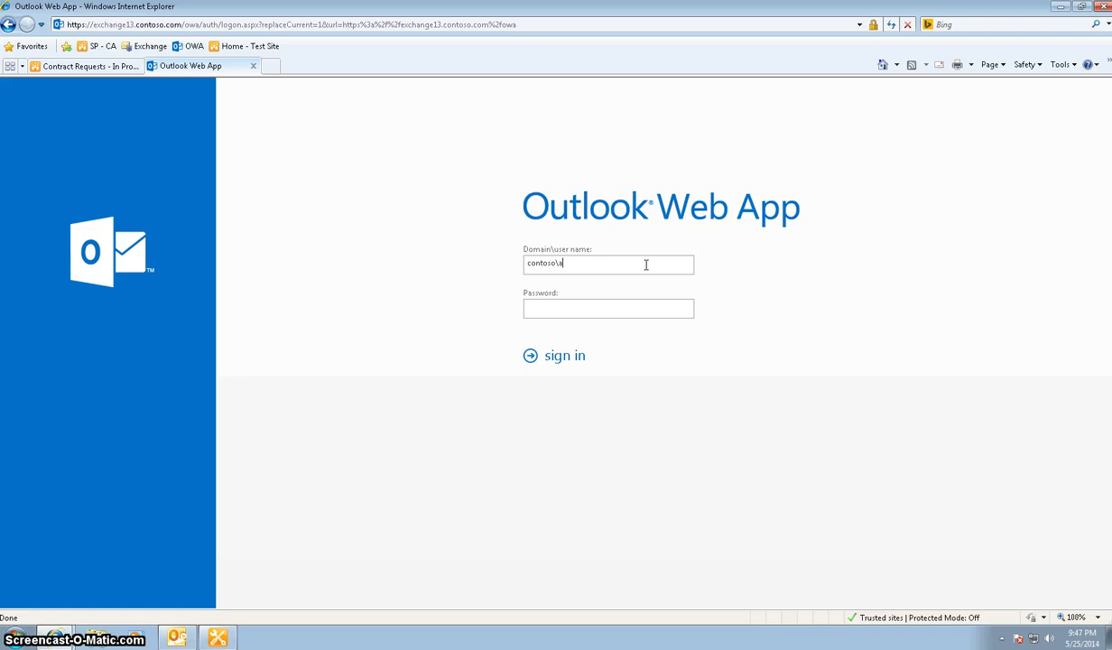
pyautogui.write('ster1')
pyautogui.press('Return')
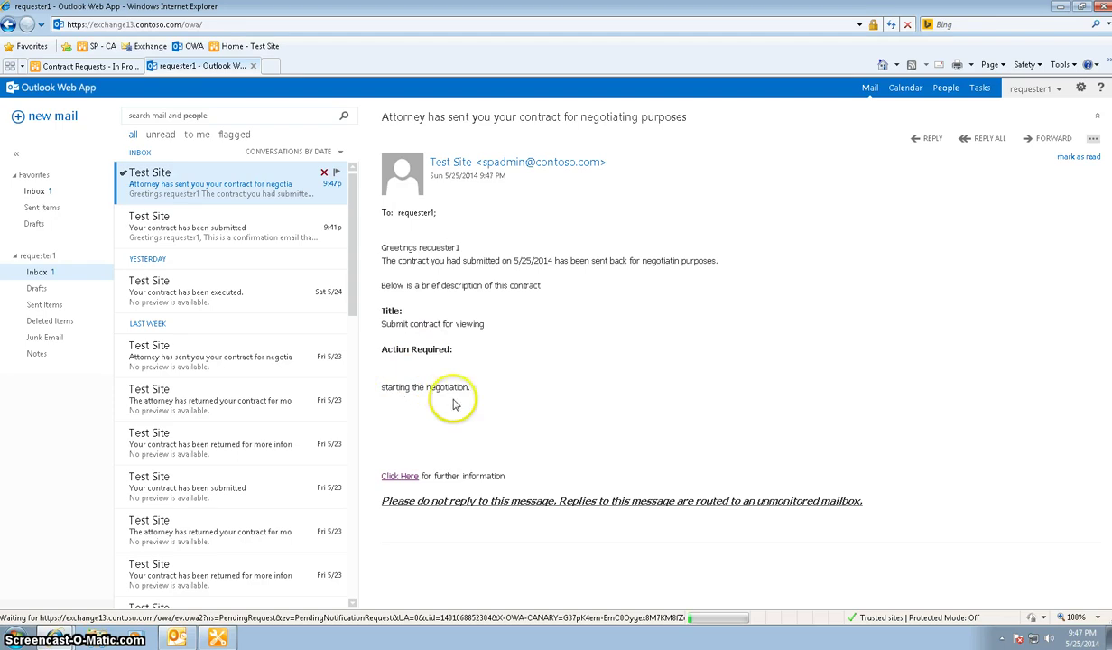
# Sign in to the SharePoint site as the requester using Sign in as Different User
pyautogui.click(118, 72)
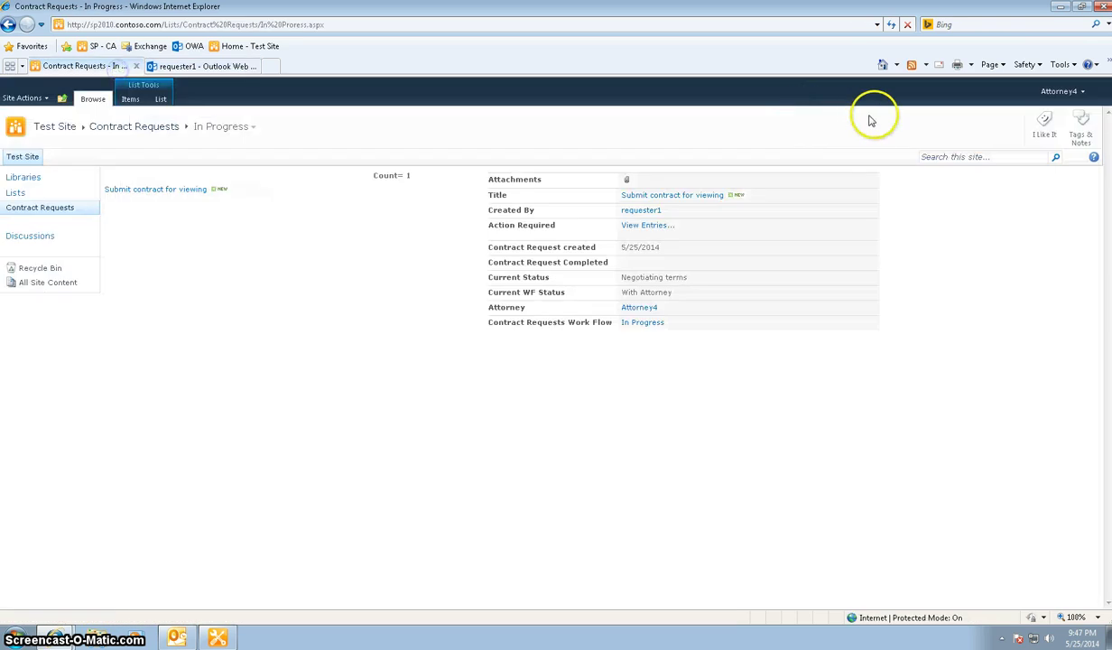
pyautogui.click(1066, 96)
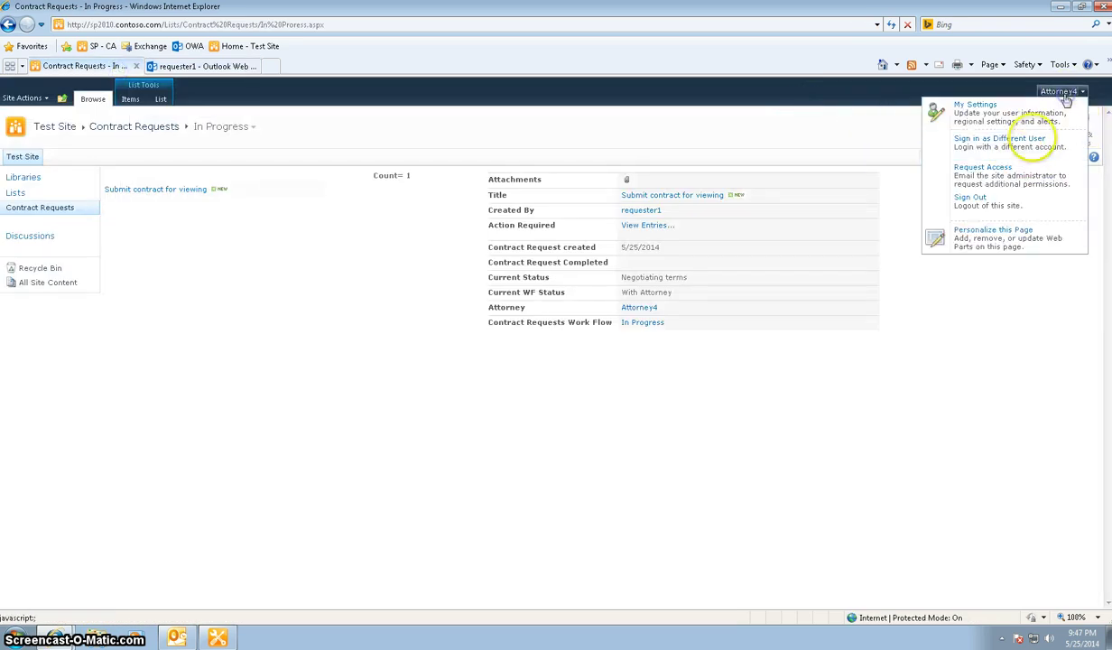
pyautogui.click(1020, 151)
pyautogui.click(542, 359)
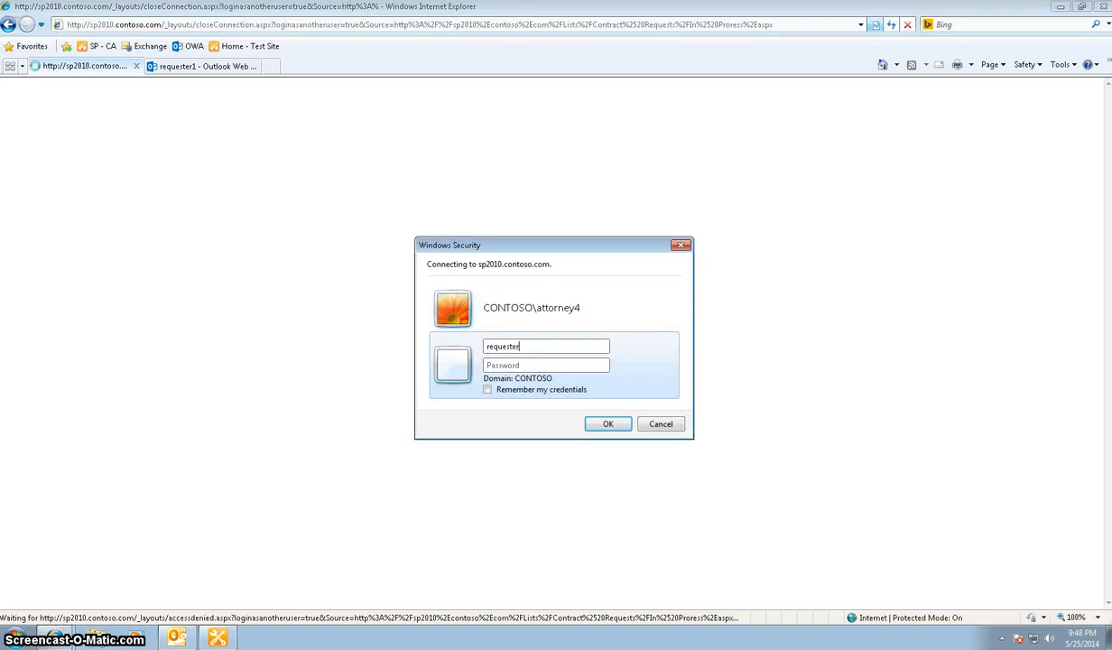
pyautogui.click(546, 365)
pyautogui.press('Return')
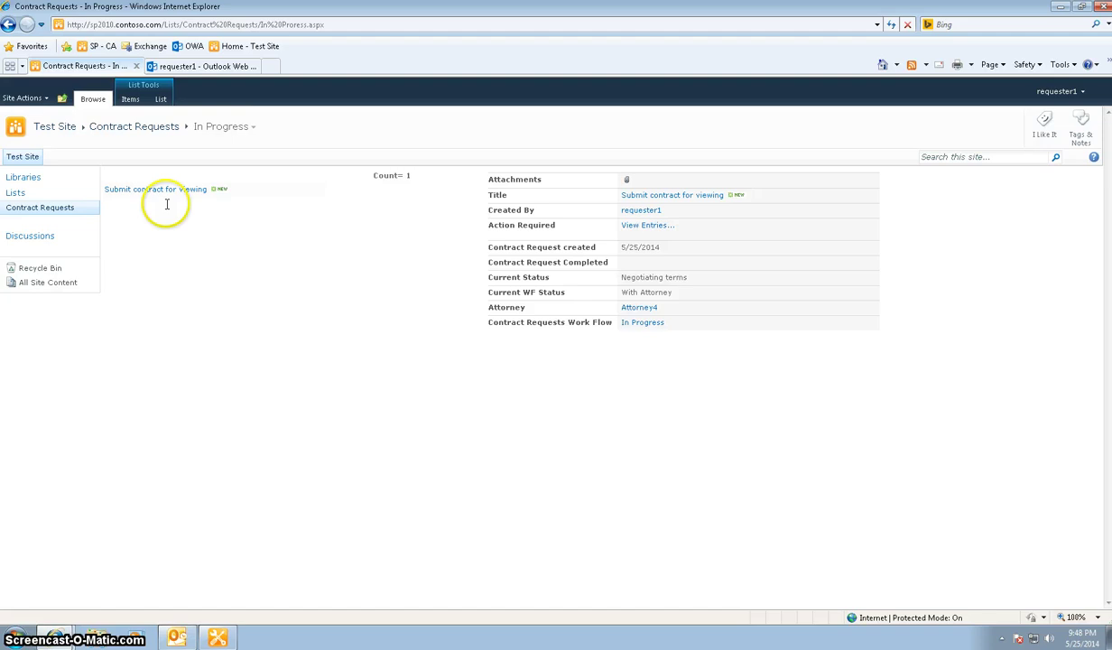
# Look at the Negotiating terms view, then switch the list to the In Progress view
pyautogui.click(252, 128)
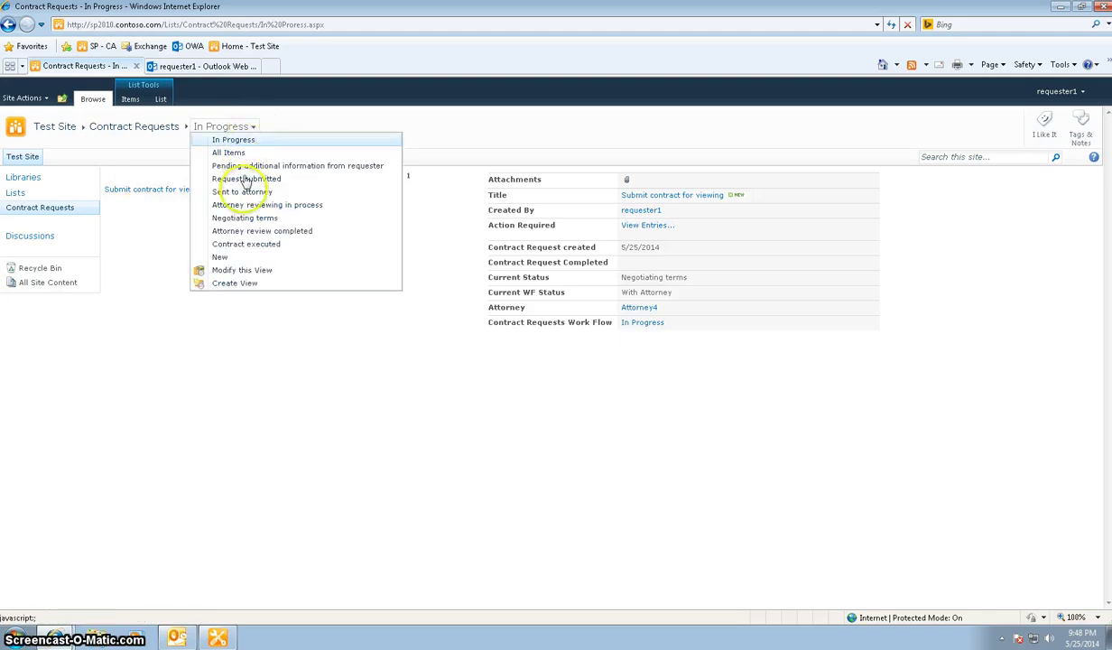
pyautogui.click(244, 221)
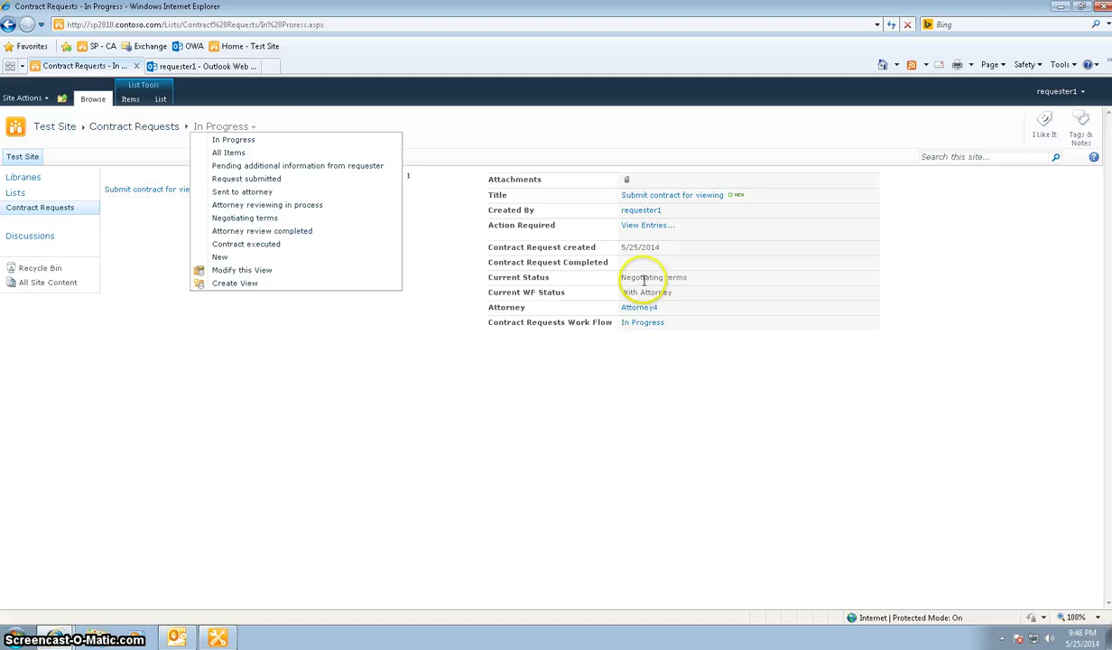
pyautogui.click(244, 221)
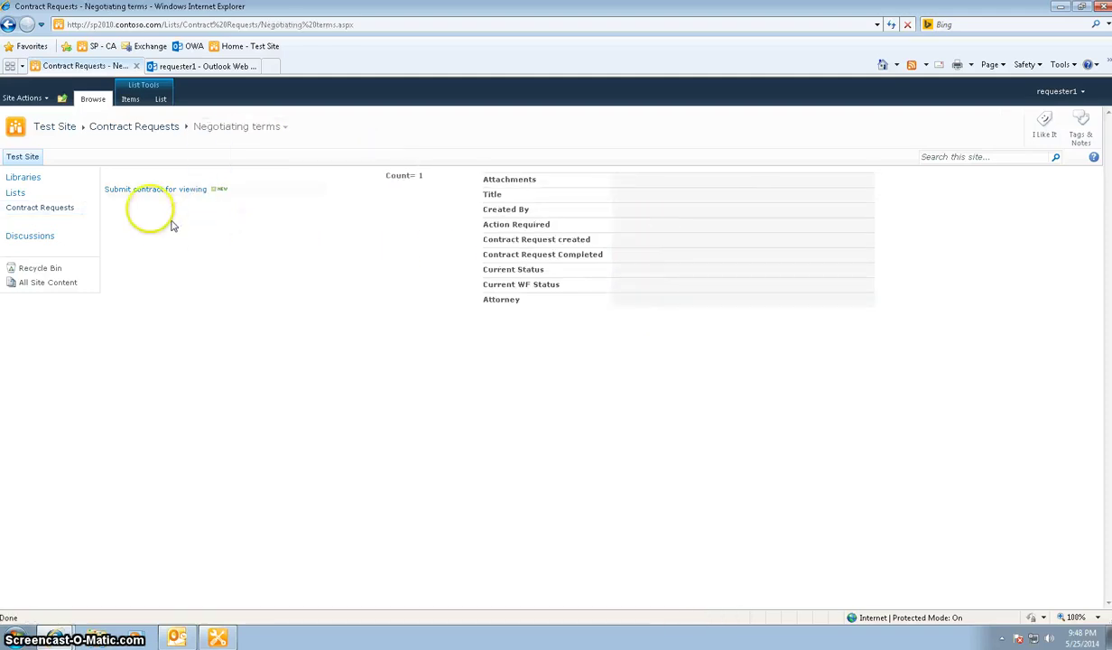
pyautogui.click(253, 131)
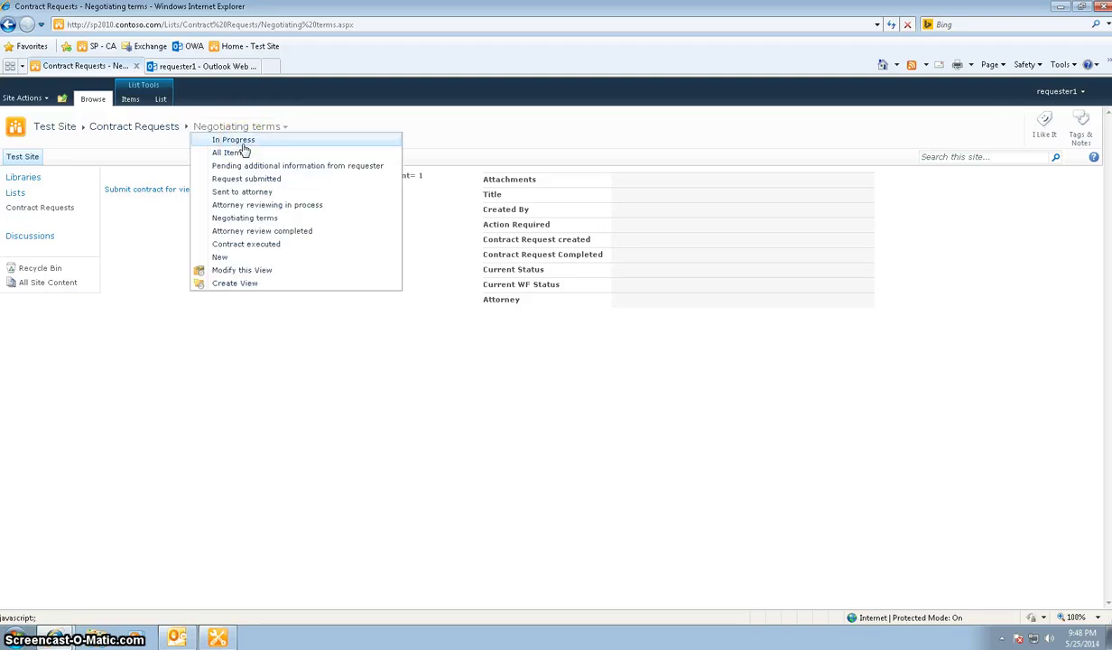
pyautogui.click(241, 143)
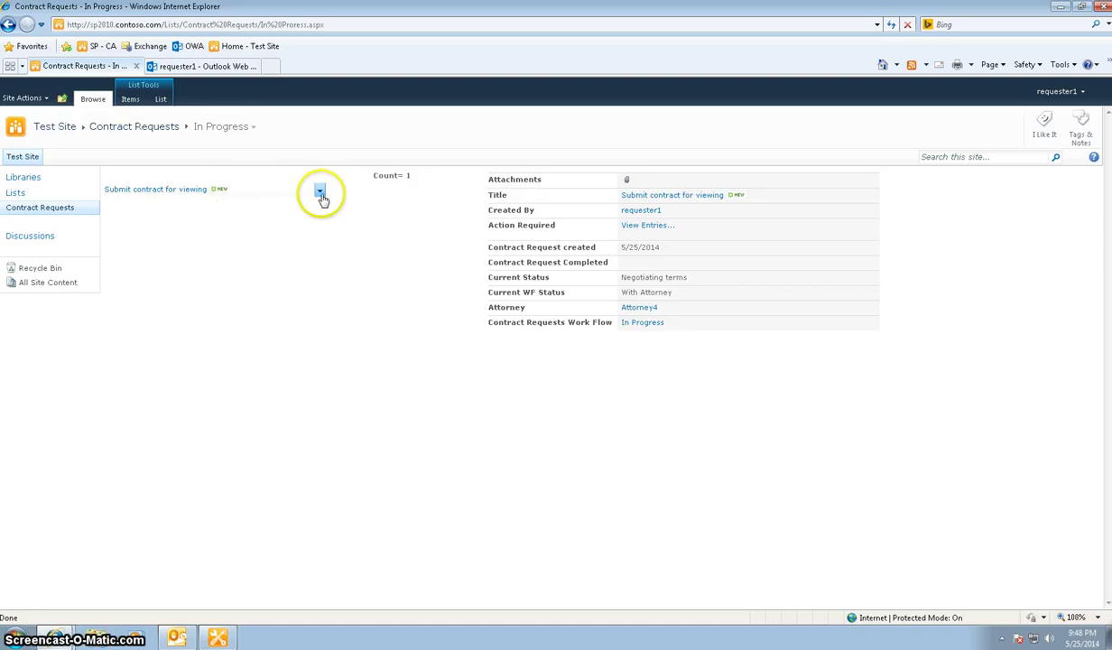
# Save the comment 'The contract looks good. Lets complete the negotiation.' and return to the mailbox
pyautogui.click(320, 194)
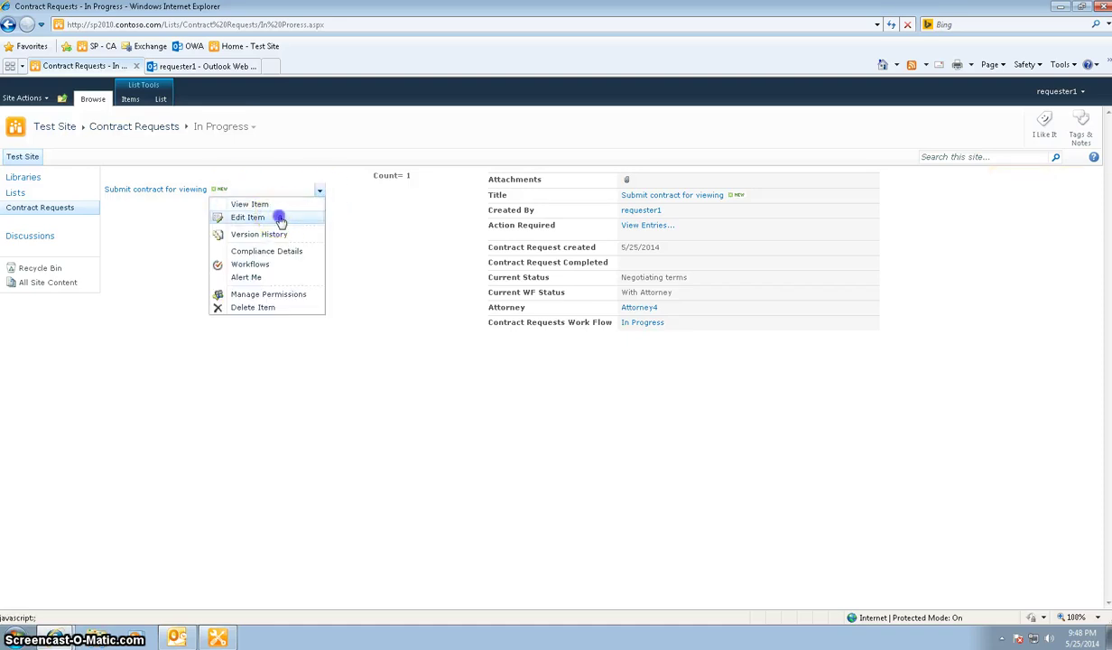
pyautogui.click(271, 219)
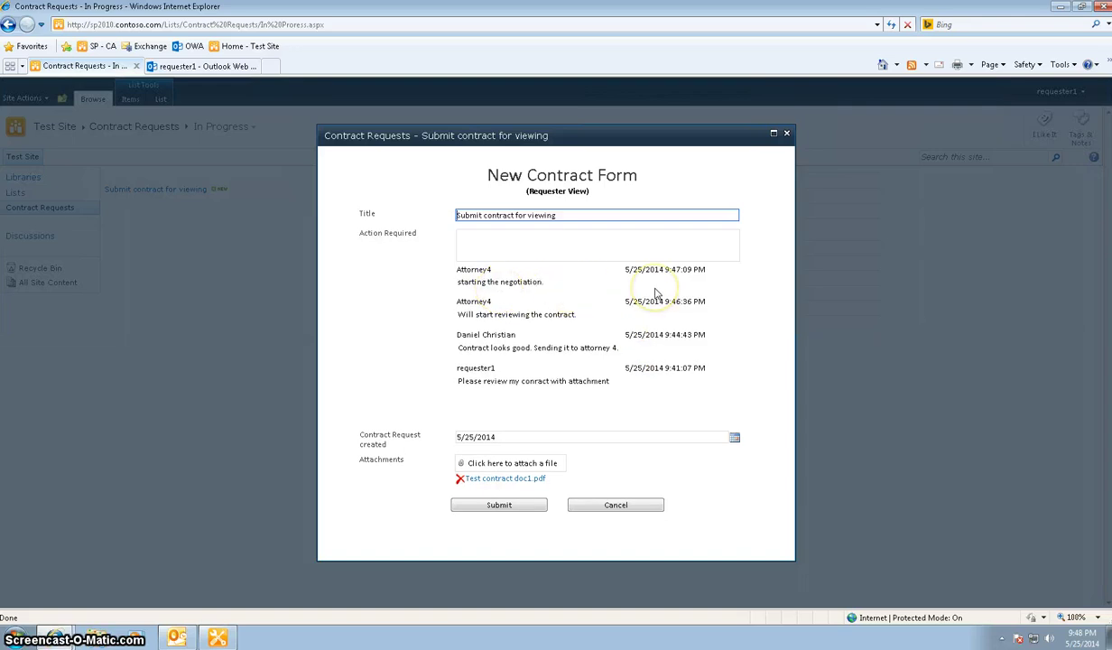
pyautogui.click(639, 255)
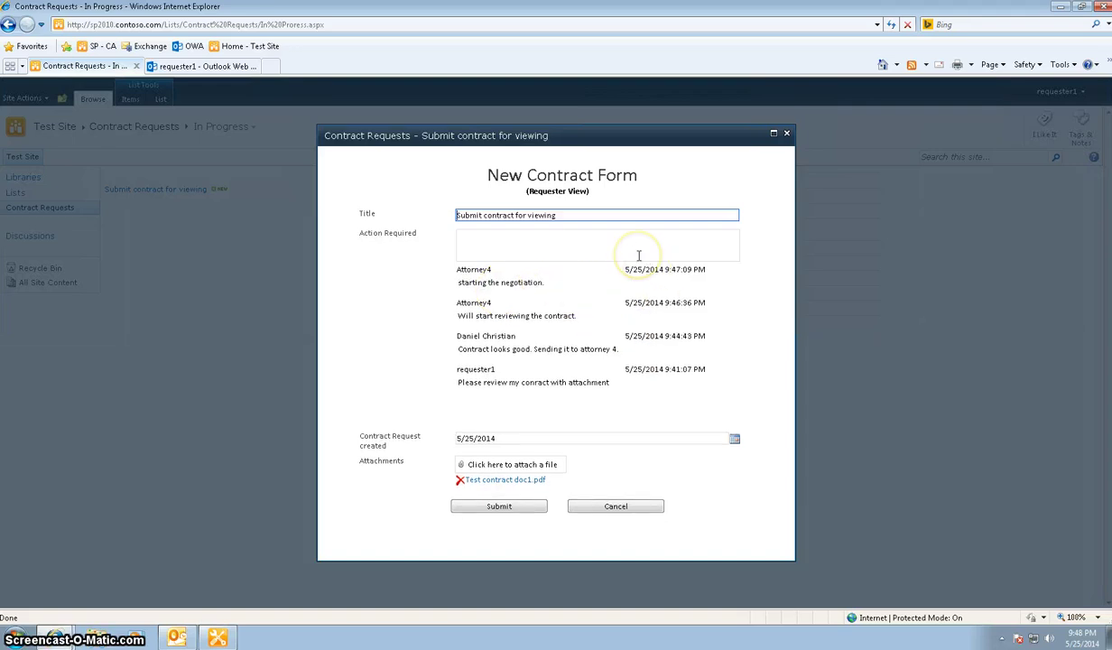
pyautogui.click(638, 256)
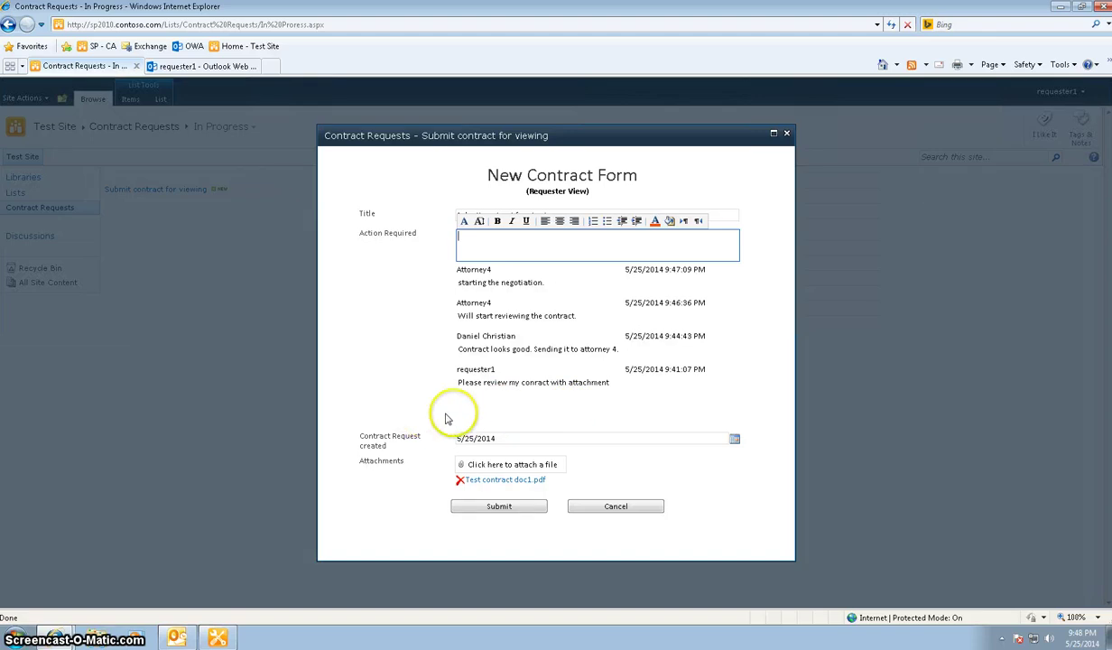
pyautogui.click(508, 244)
pyautogui.write('The contract looks good. Lets')
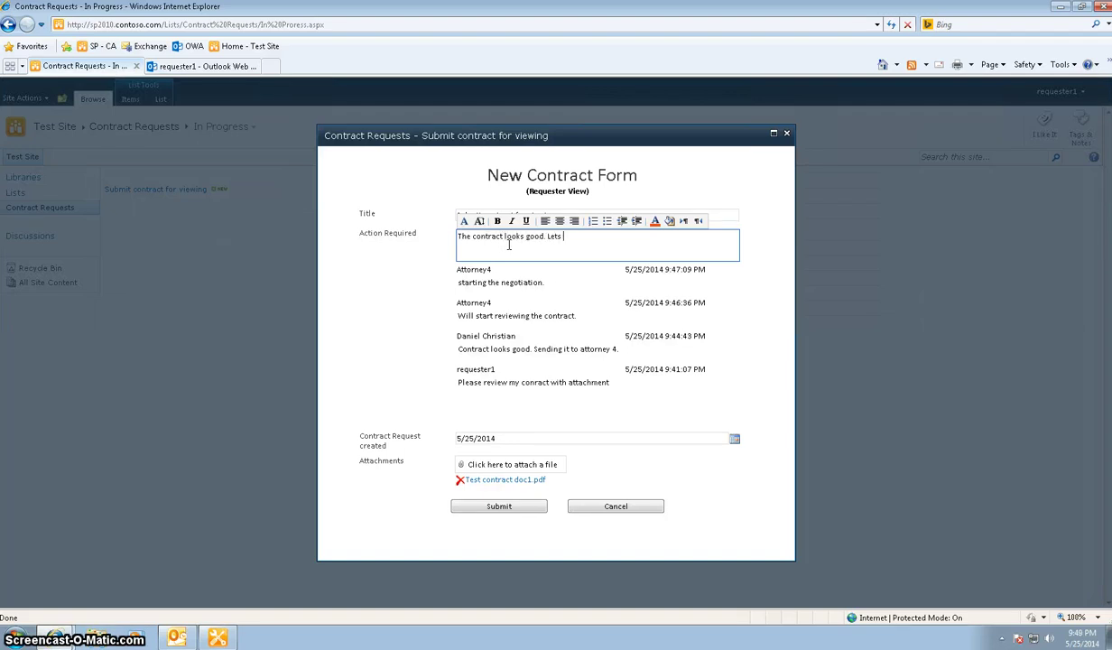
pyautogui.write(' complete the negotiation.')
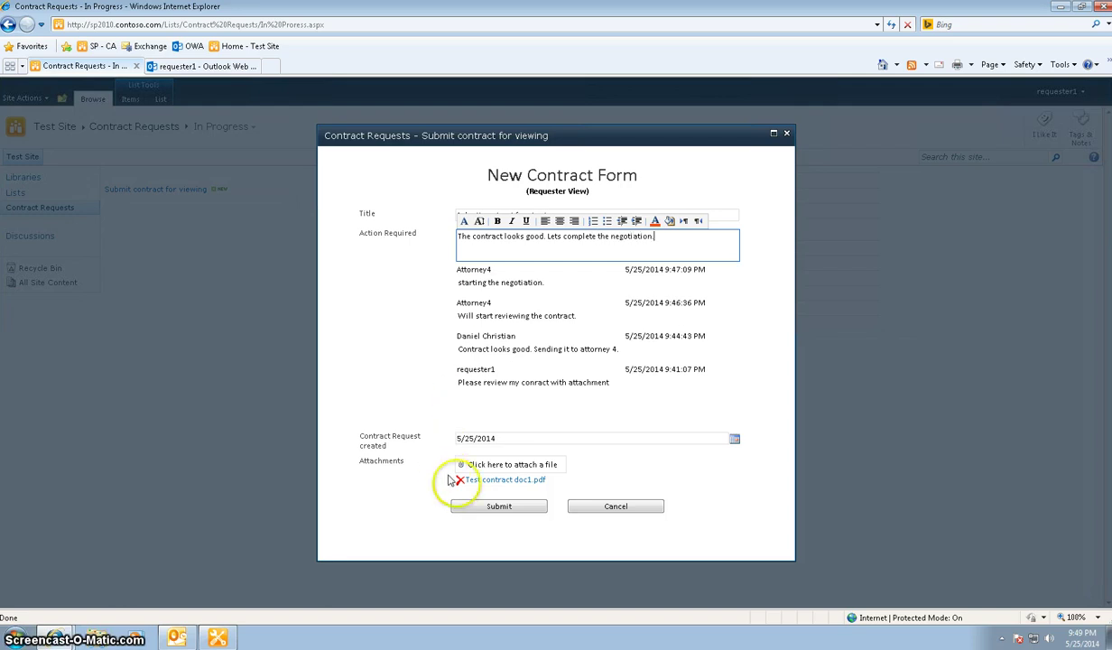
pyautogui.click(466, 506)
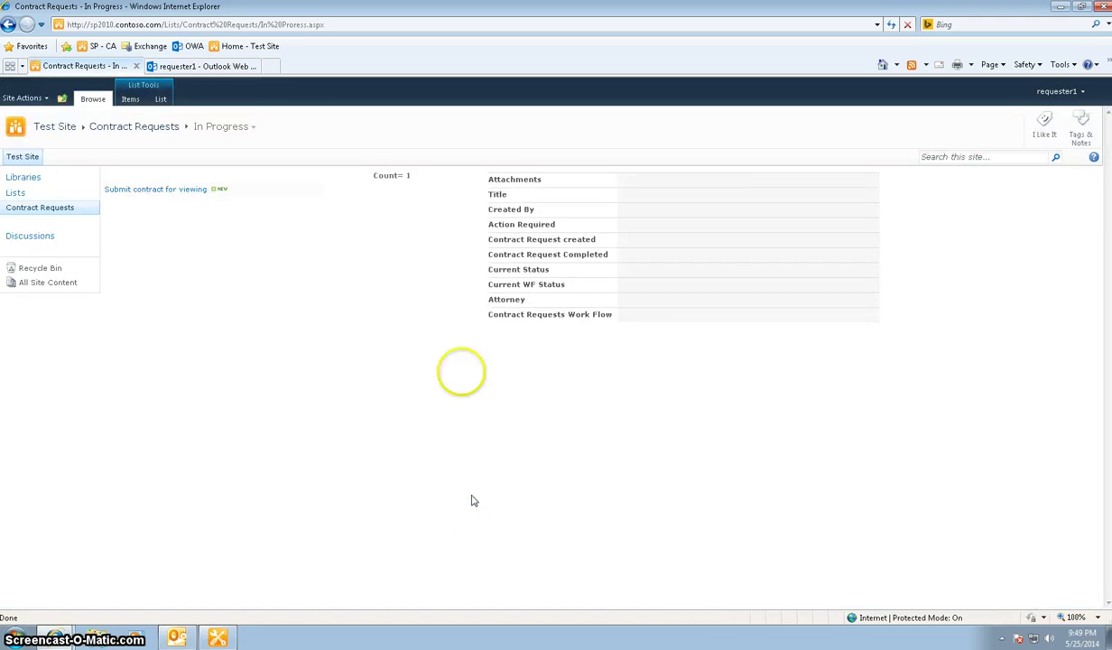
pyautogui.moveTo(201, 198)
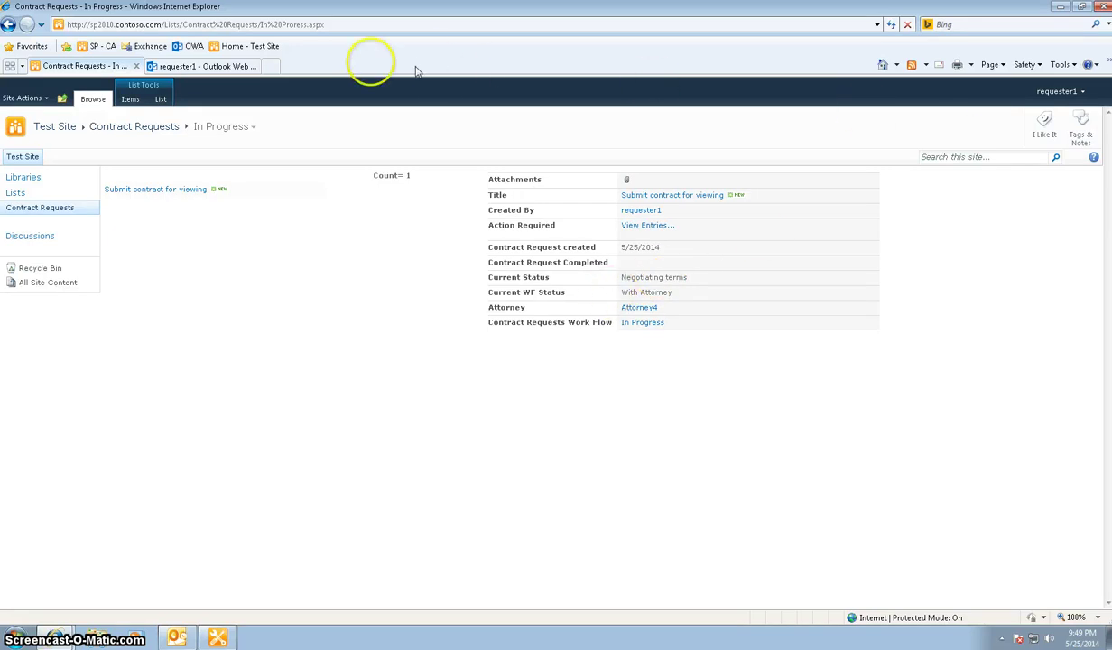
pyautogui.click(216, 65)
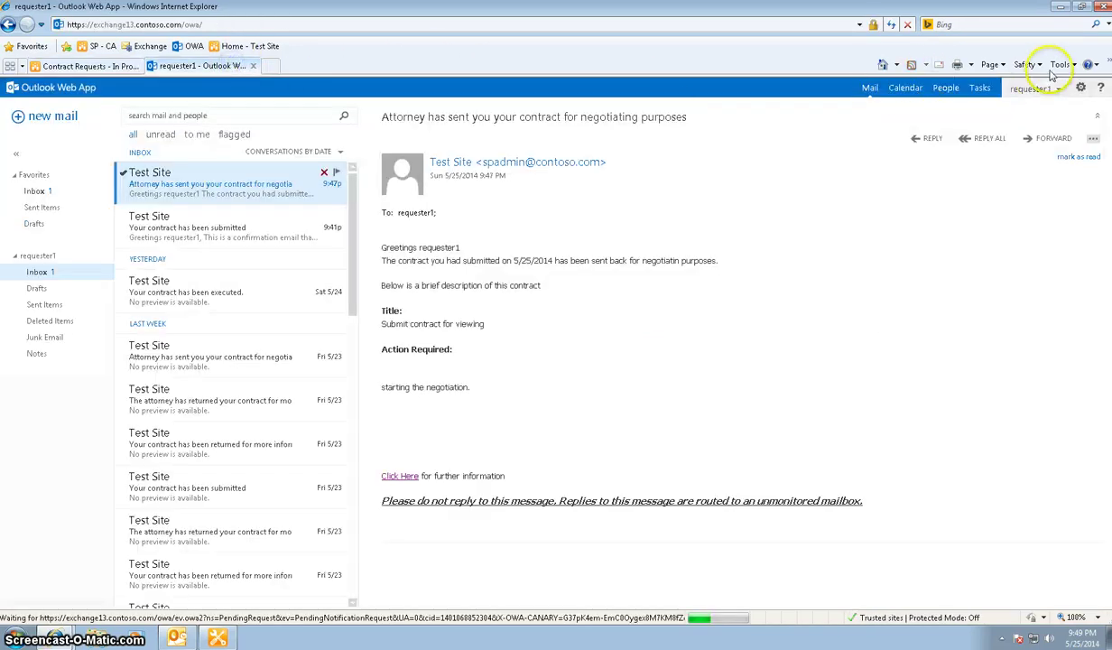
# Sign the requester out of Outlook Web App, log in as the attorney, then return to SharePoint
pyautogui.click(1030, 89)
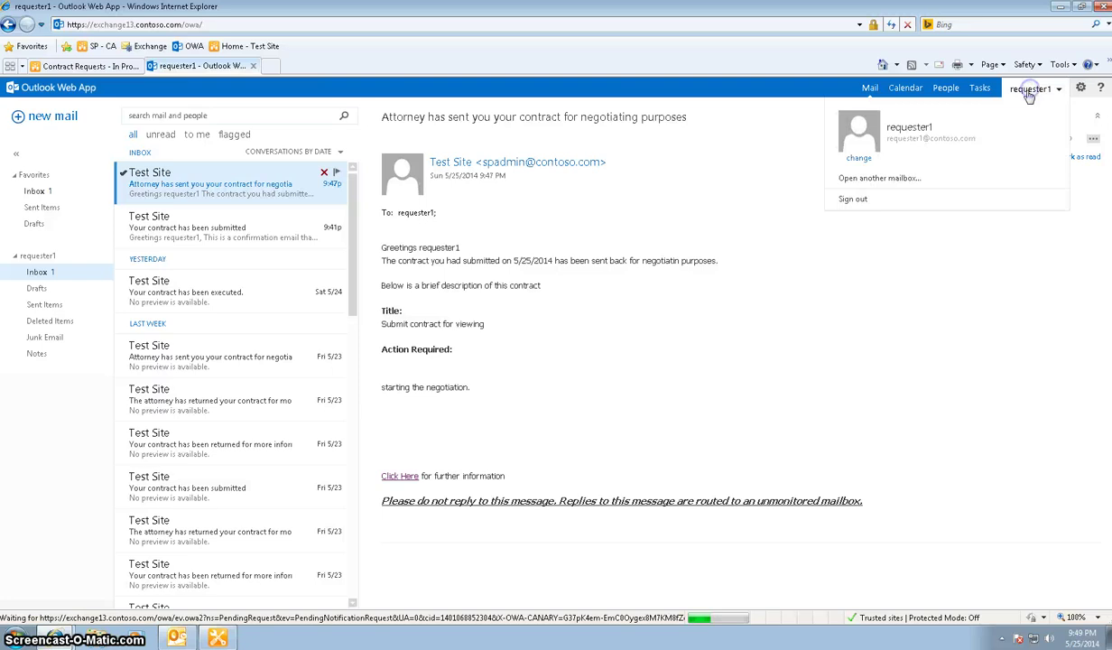
pyautogui.click(869, 202)
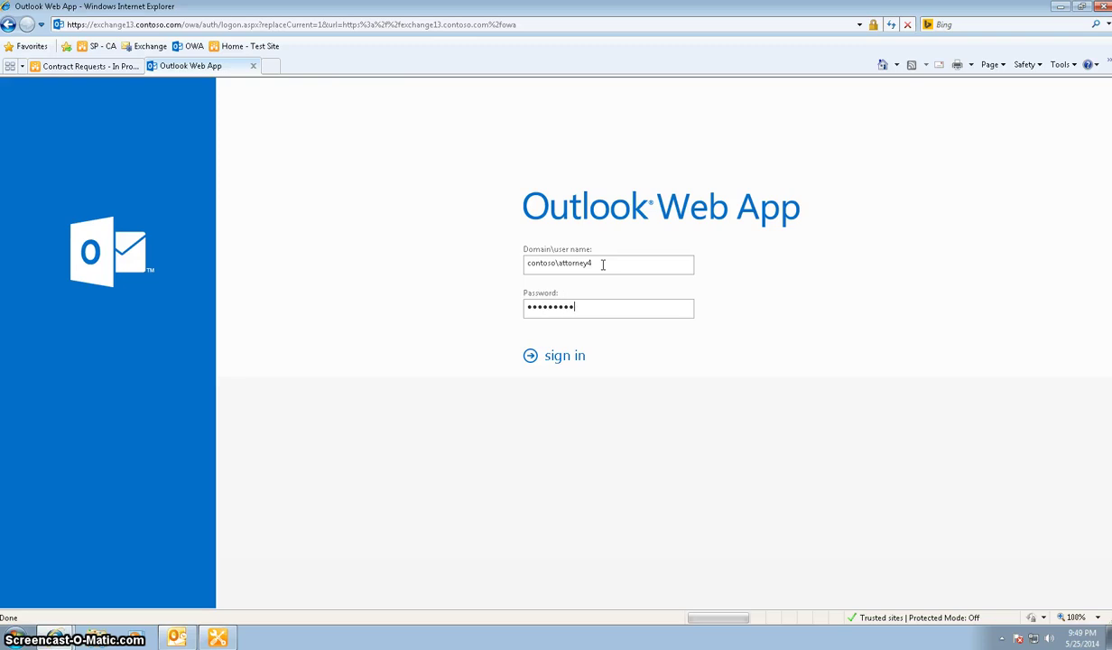
pyautogui.press('Return')
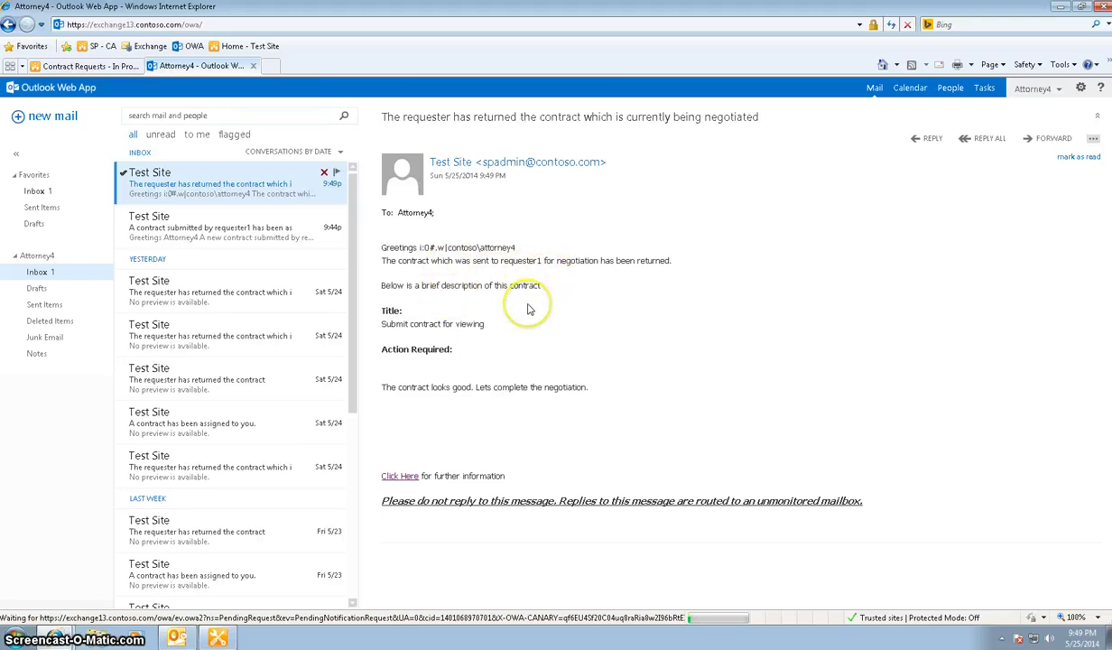
pyautogui.click(94, 65)
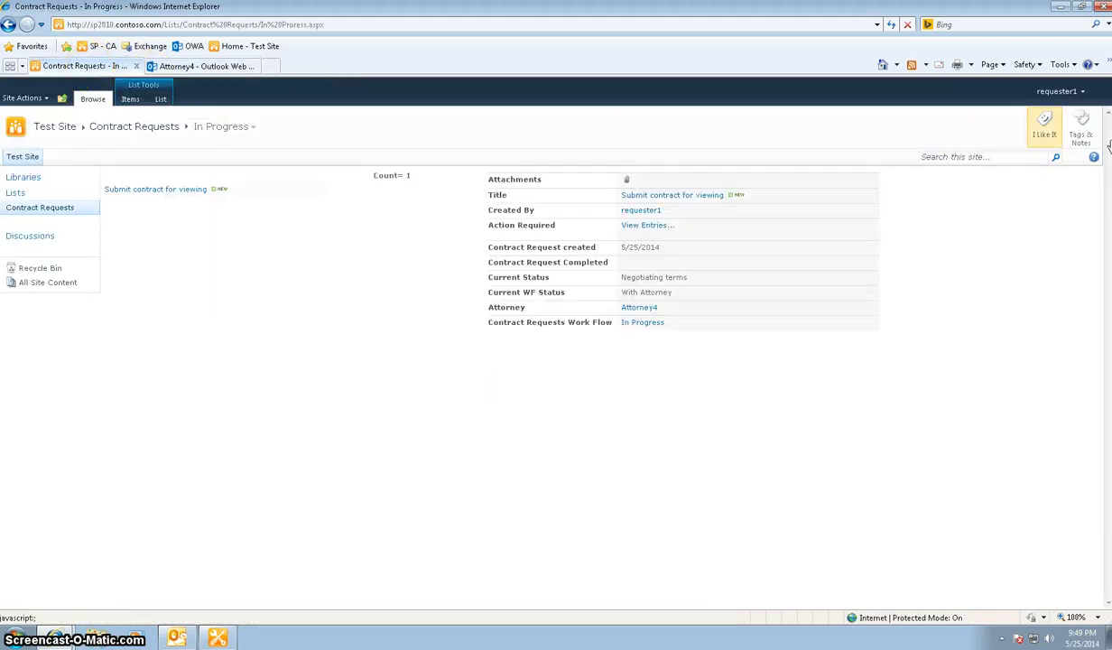
# Sign in to SharePoint as the attorney with Sign in as Different User and another account
pyautogui.click(1062, 91)
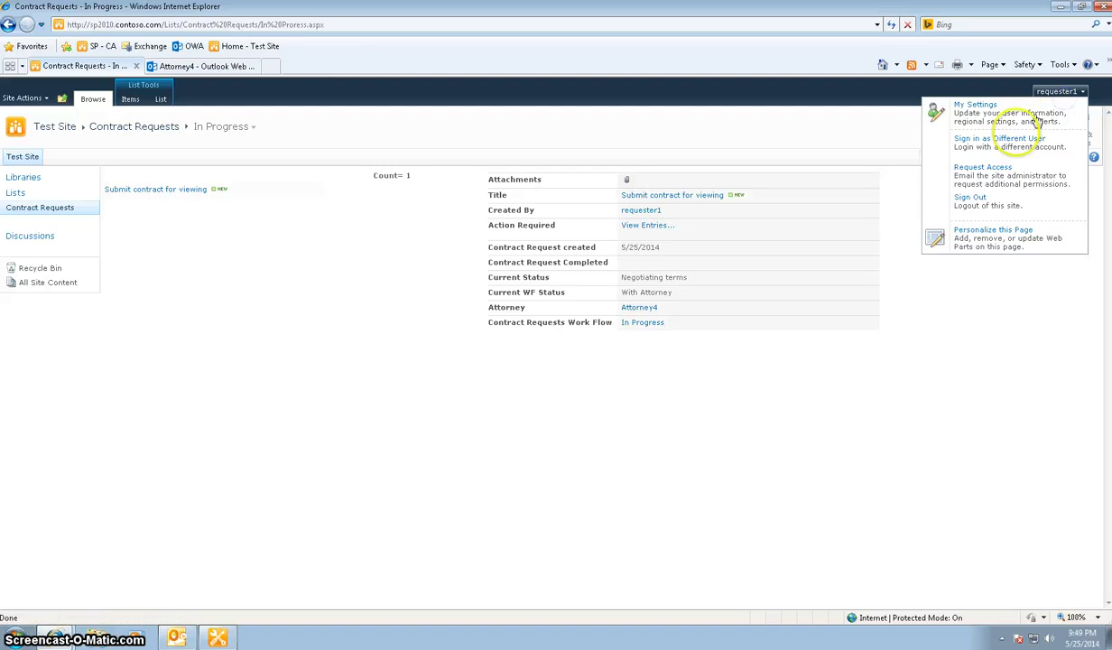
pyautogui.click(1003, 153)
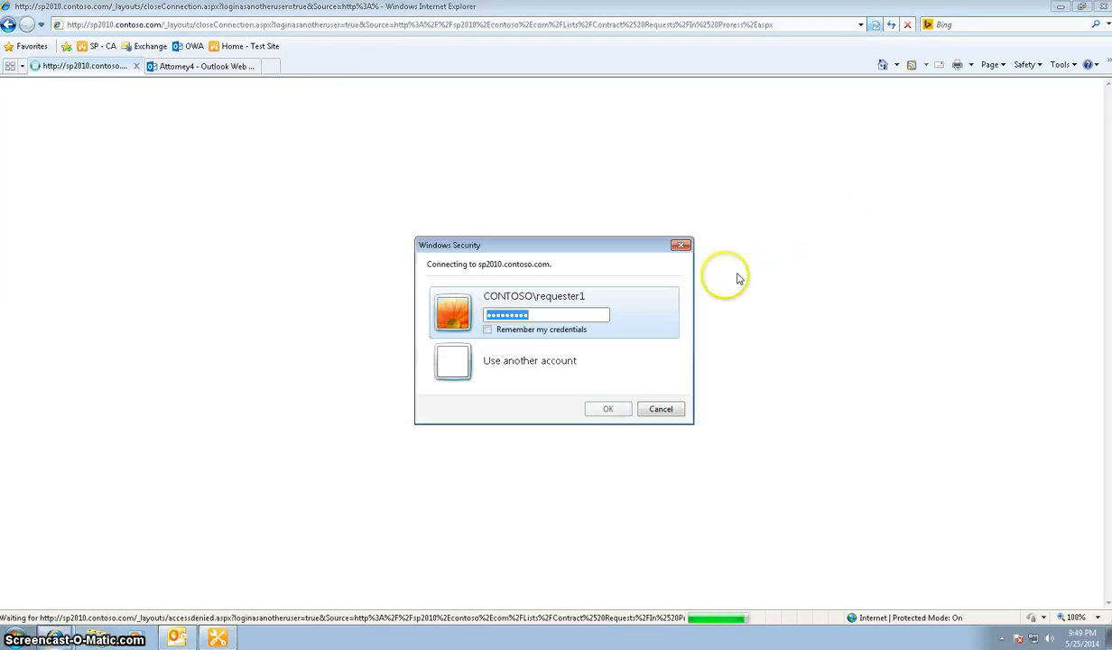
pyautogui.click(521, 362)
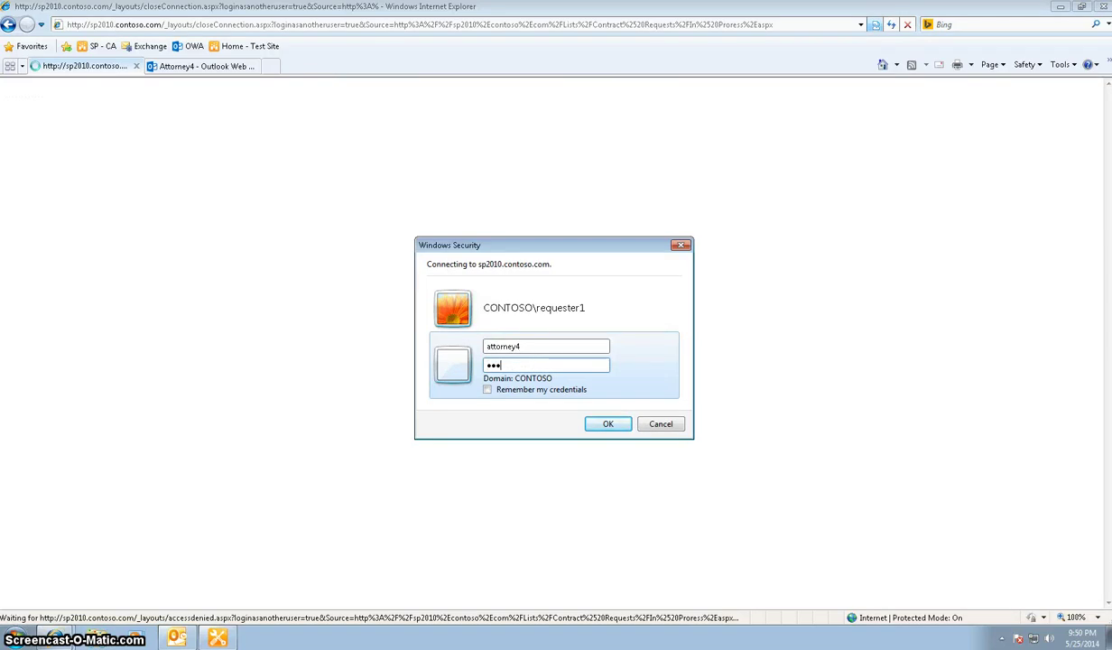
pyautogui.write('1')
pyautogui.press('Return')
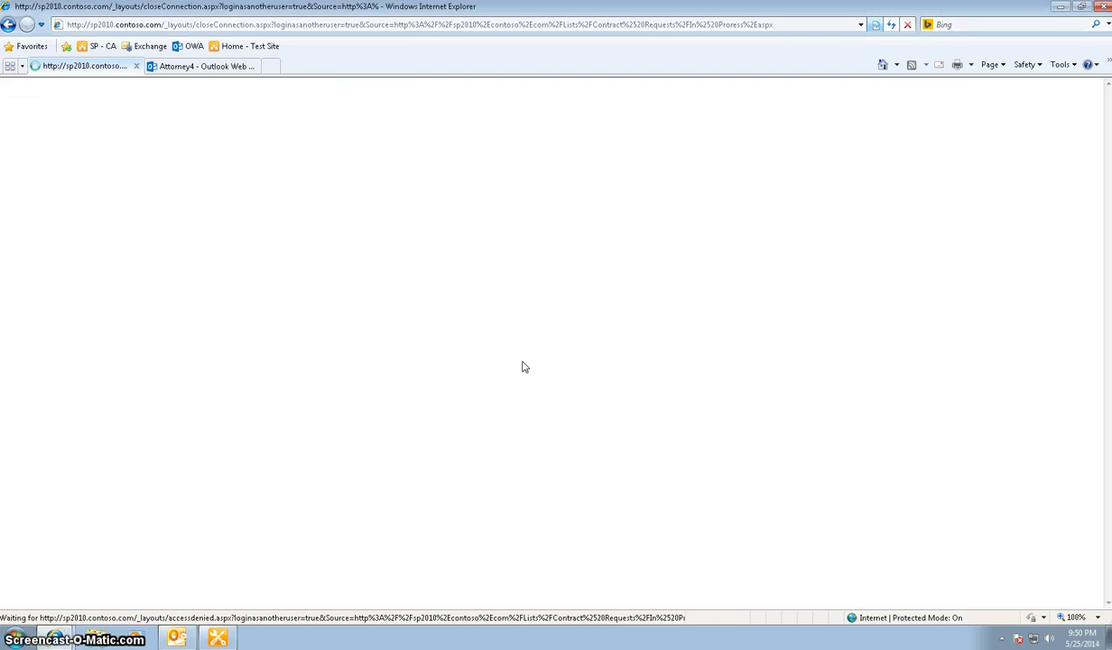
pyautogui.moveTo(203, 190)
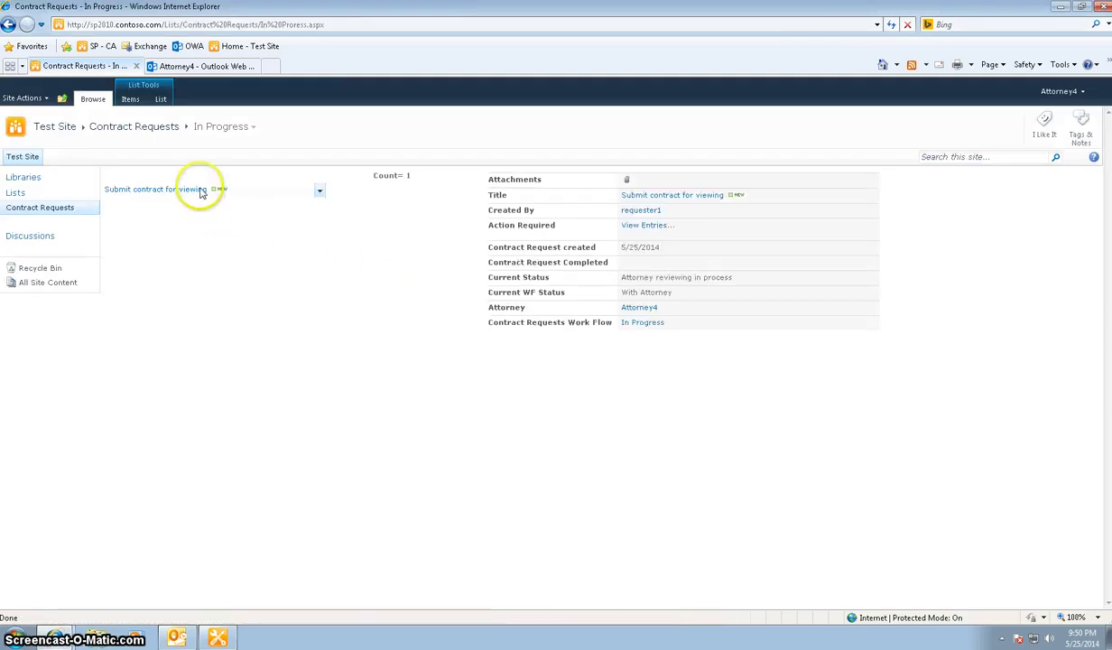
# Save the hand-off note 'My work here is done' with status Attorney review completed, then bring up Outlook
pyautogui.click(318, 196)
pyautogui.click(267, 219)
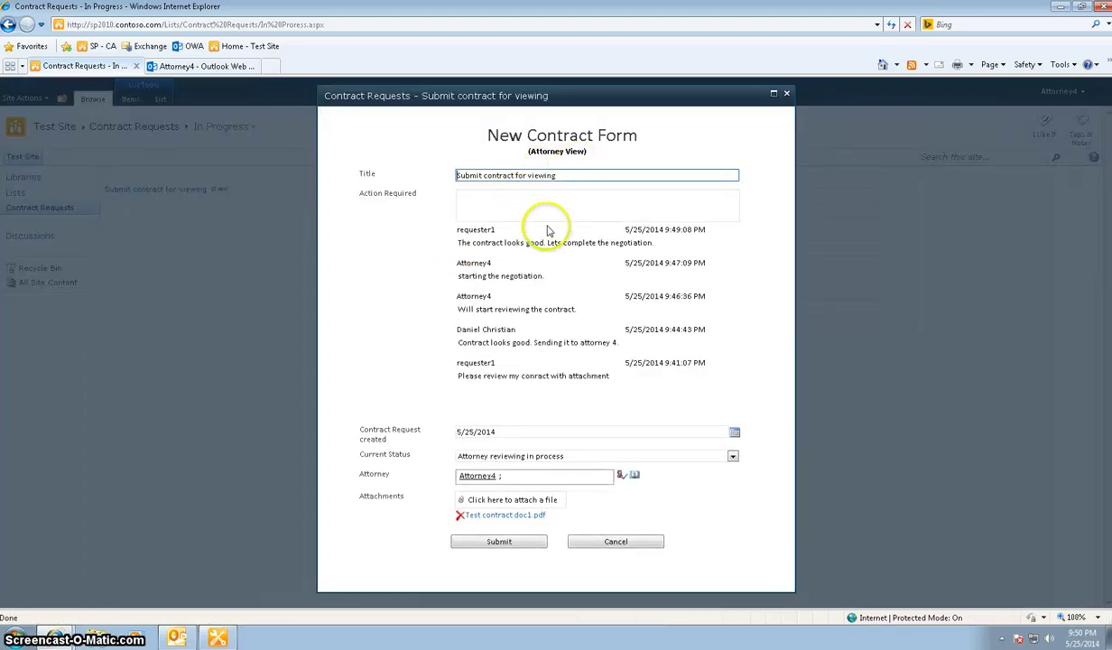
pyautogui.click(555, 213)
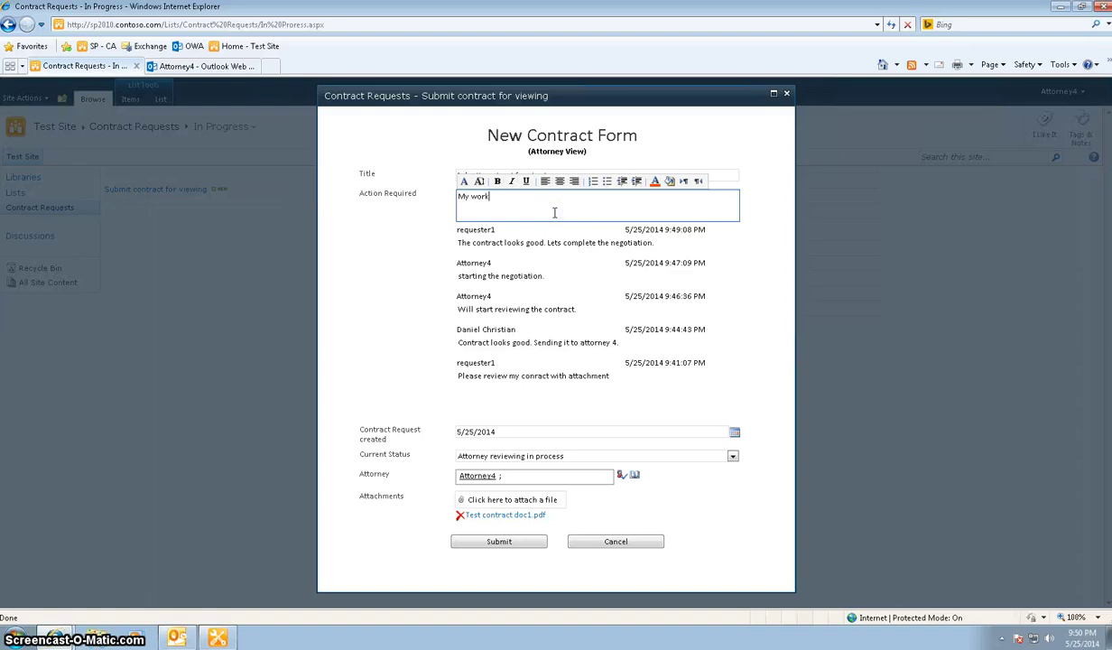
pyautogui.write('My work here is done. Sending it to the legal admin')
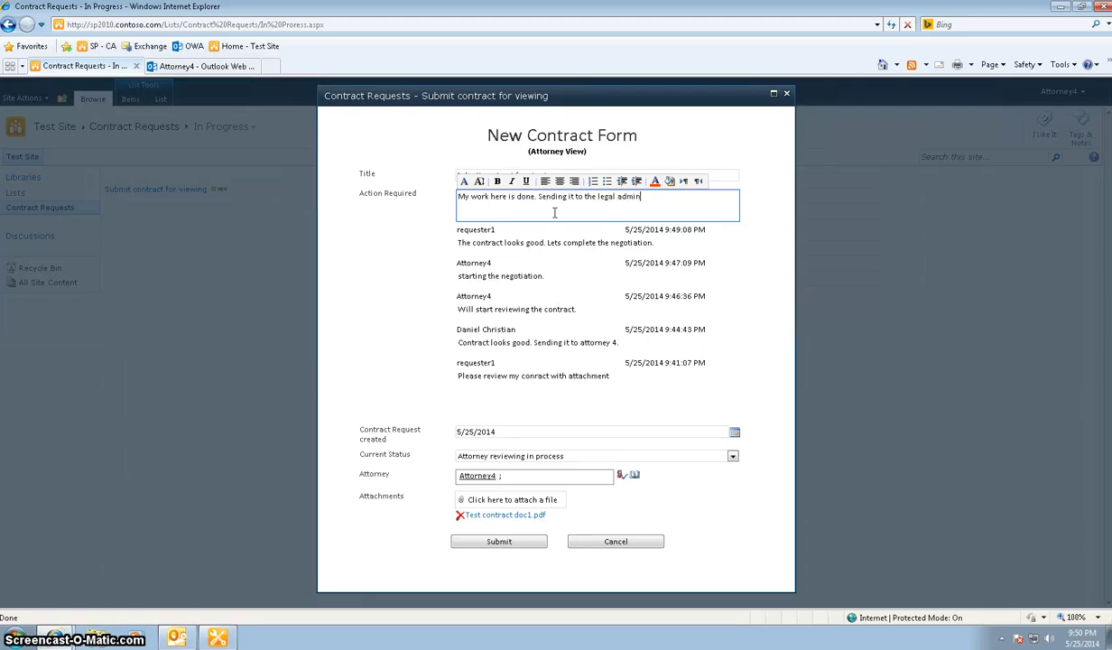
pyautogui.click(732, 457)
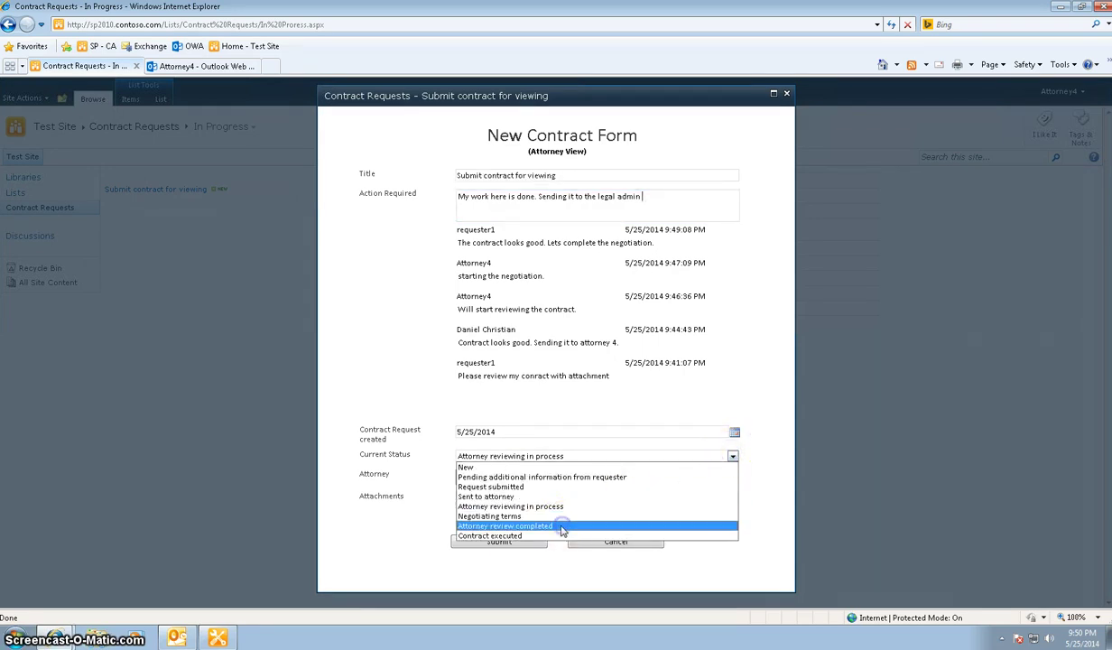
pyautogui.click(555, 525)
pyautogui.click(519, 546)
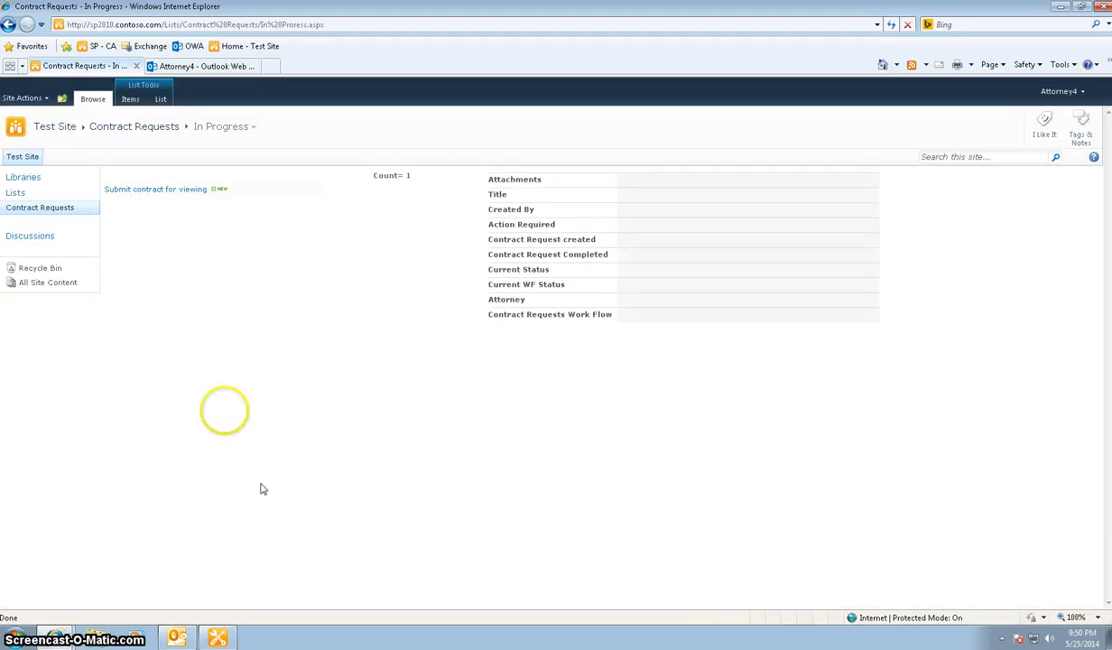
pyautogui.click(175, 638)
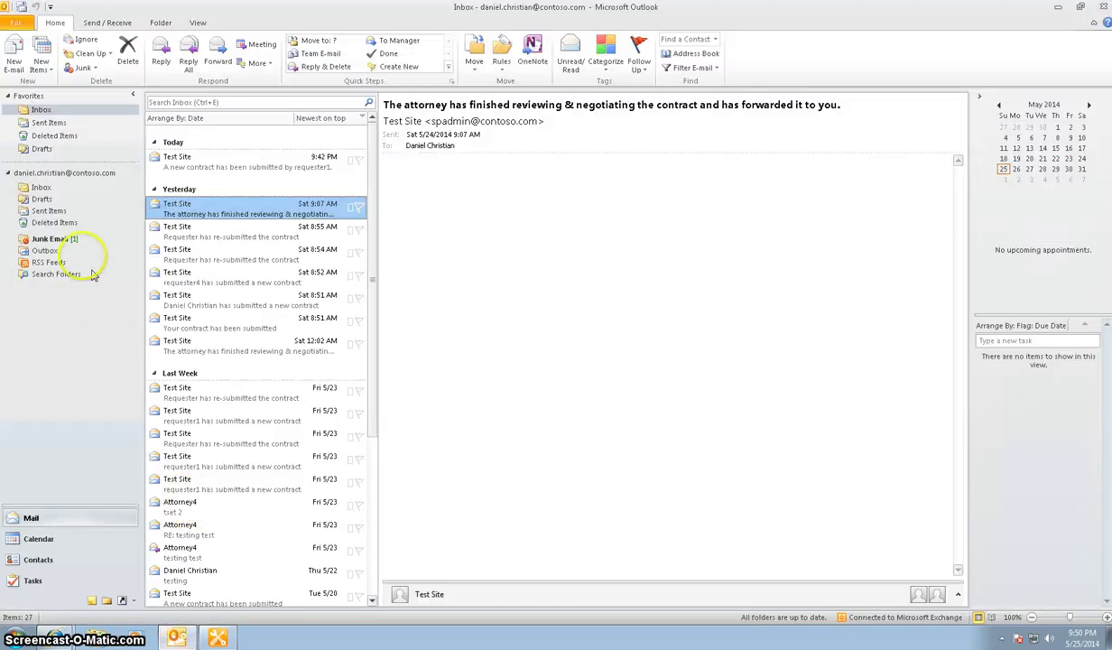
# Read the Junk Email message, the newest Inbox notification, and the new-contract submission email
pyautogui.click(56, 240)
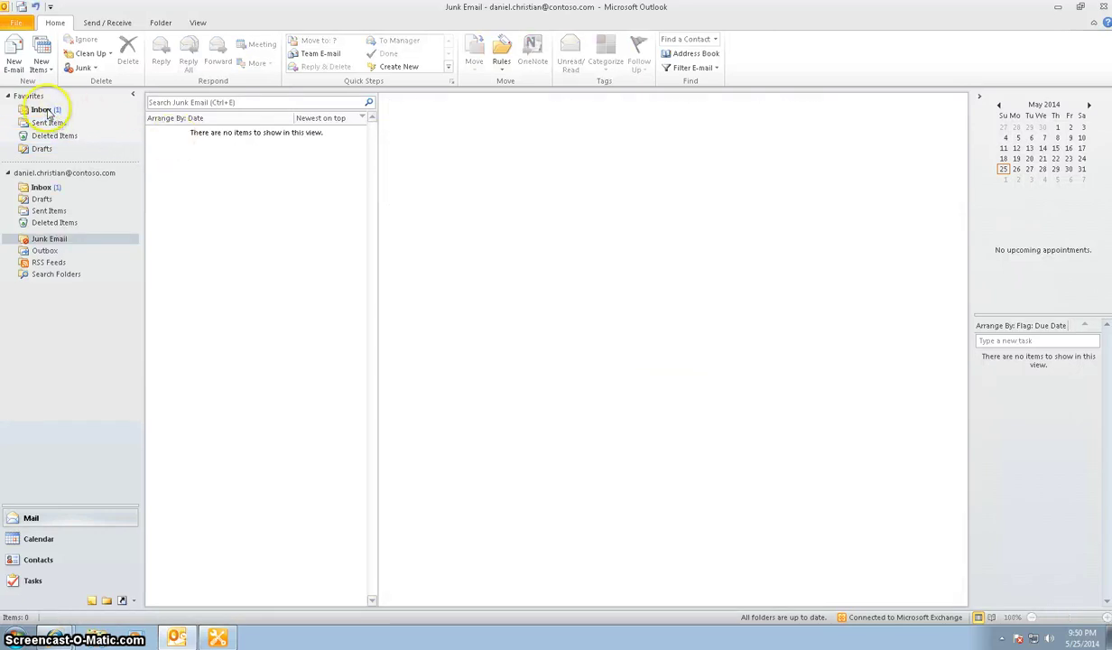
pyautogui.click(45, 110)
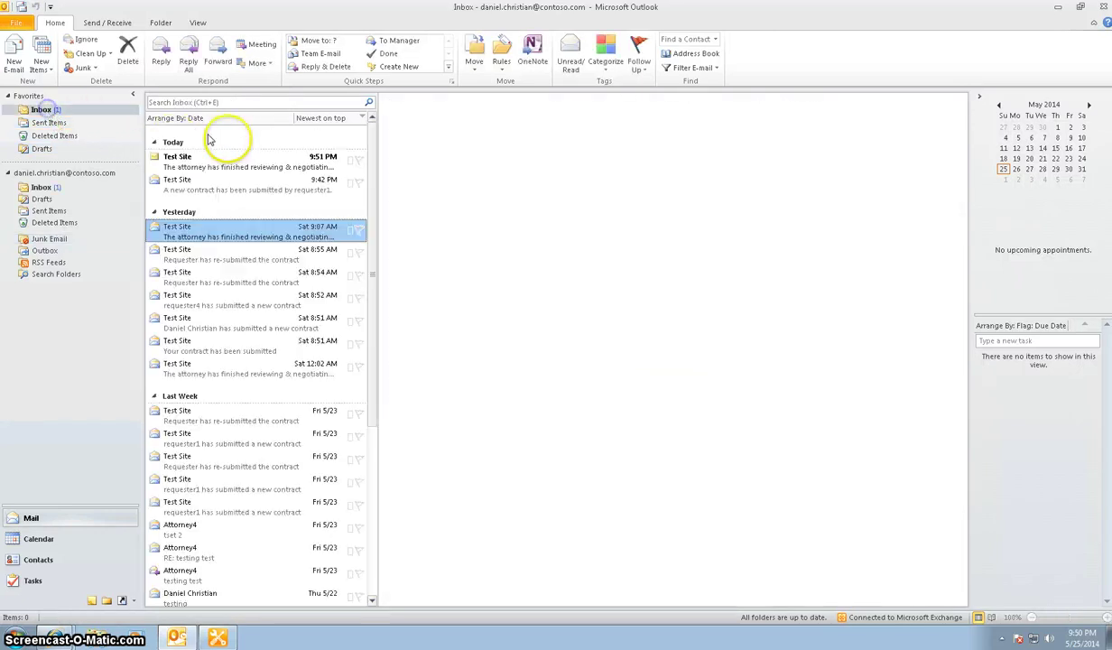
pyautogui.click(253, 162)
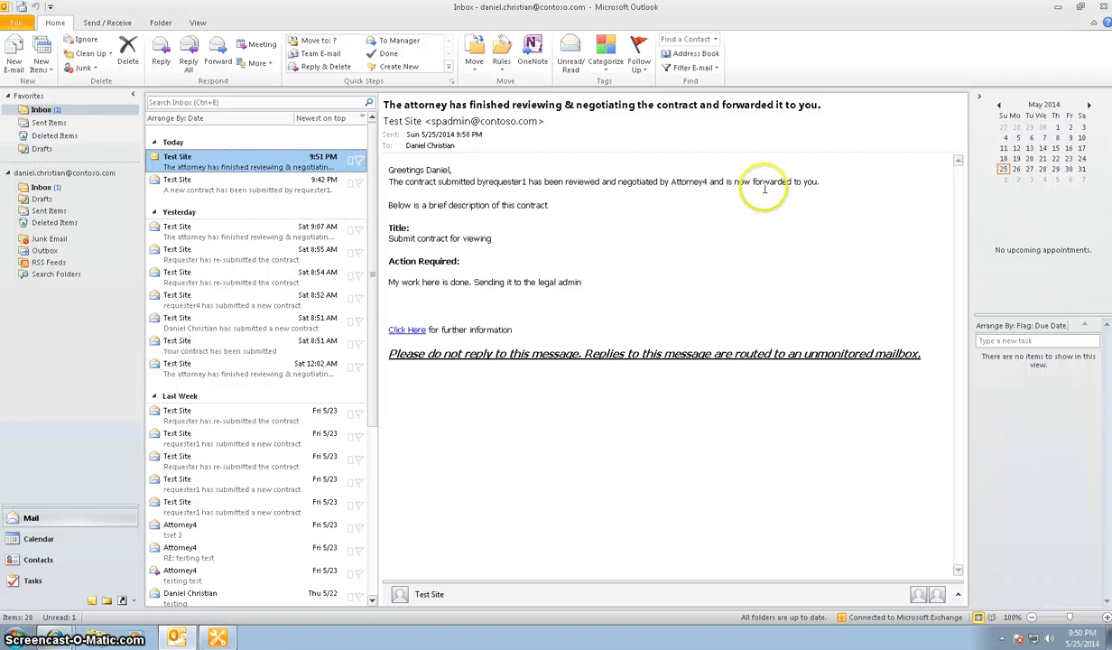
pyautogui.click(177, 185)
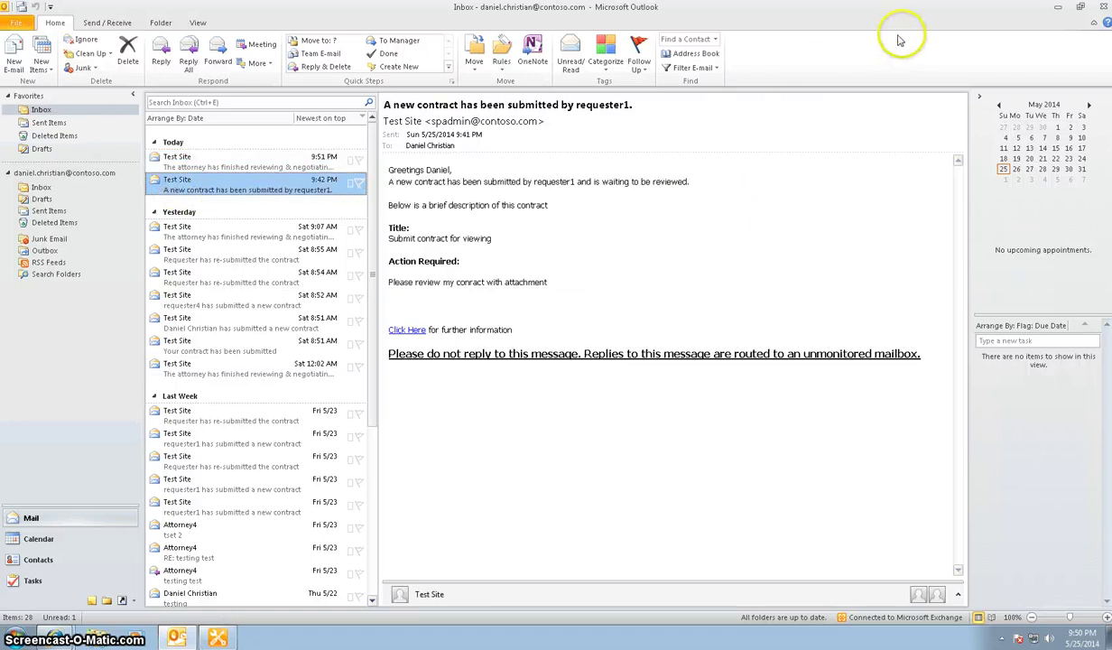
# Minimize Outlook and sign in to SharePoint as a different user with another account
pyautogui.click(1054, 8)
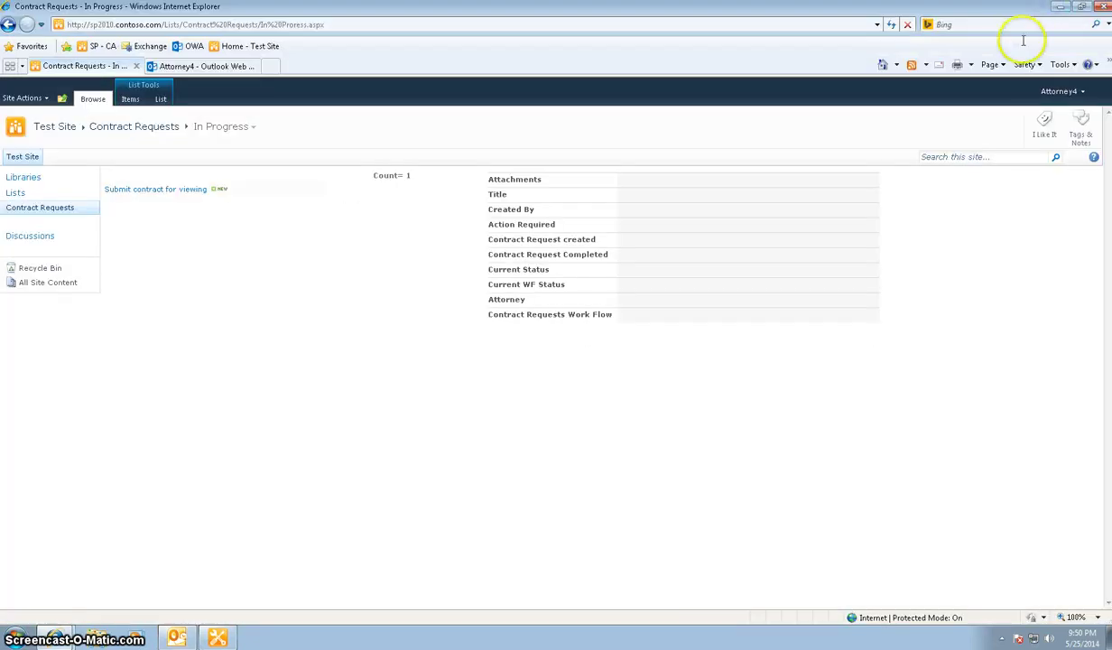
pyautogui.click(1059, 93)
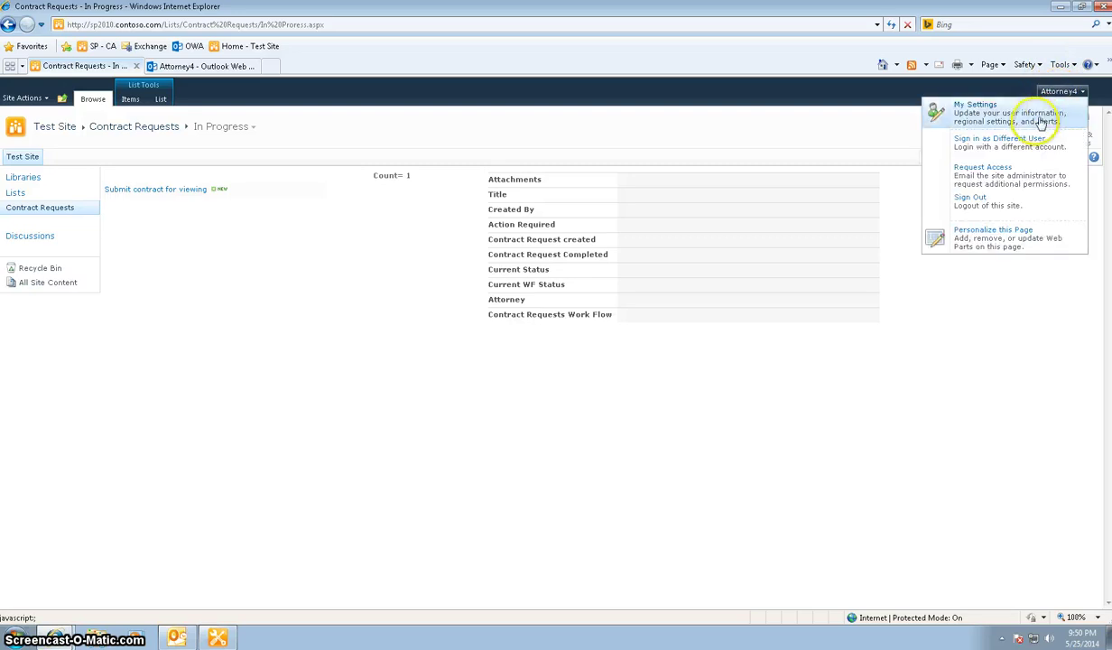
pyautogui.click(1006, 142)
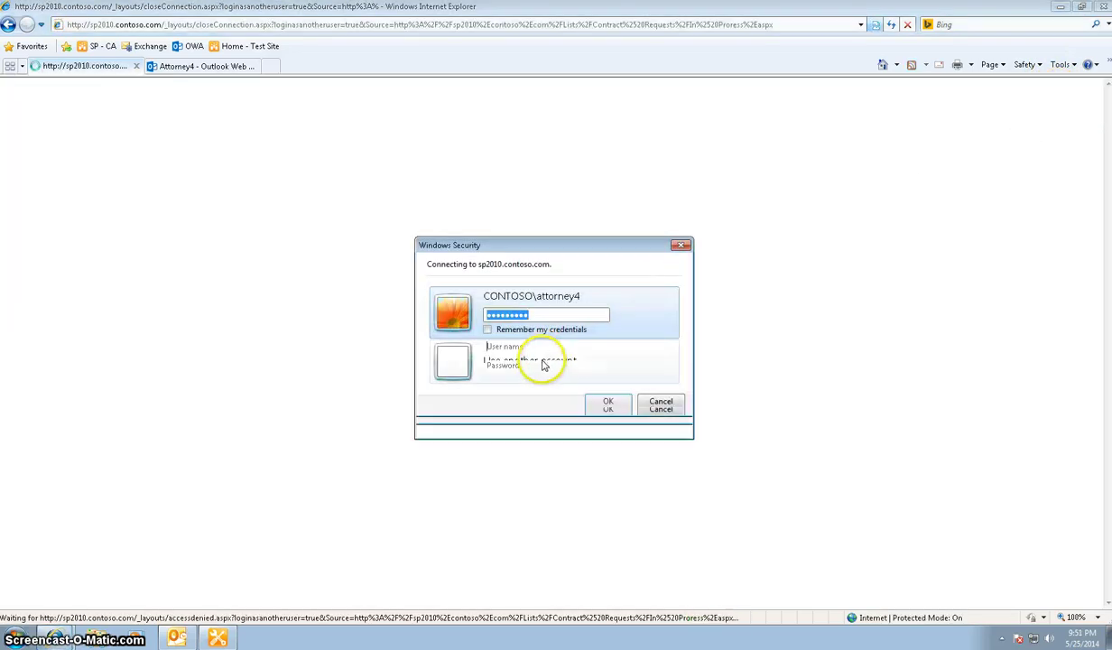
pyautogui.click(547, 361)
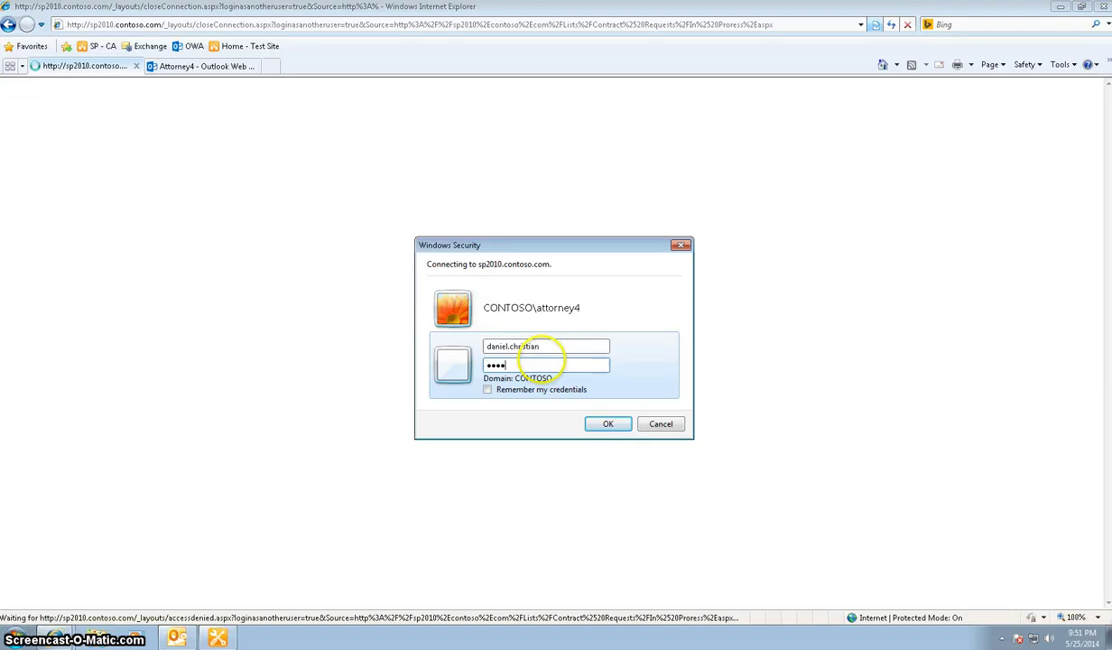
pyautogui.press('Return')
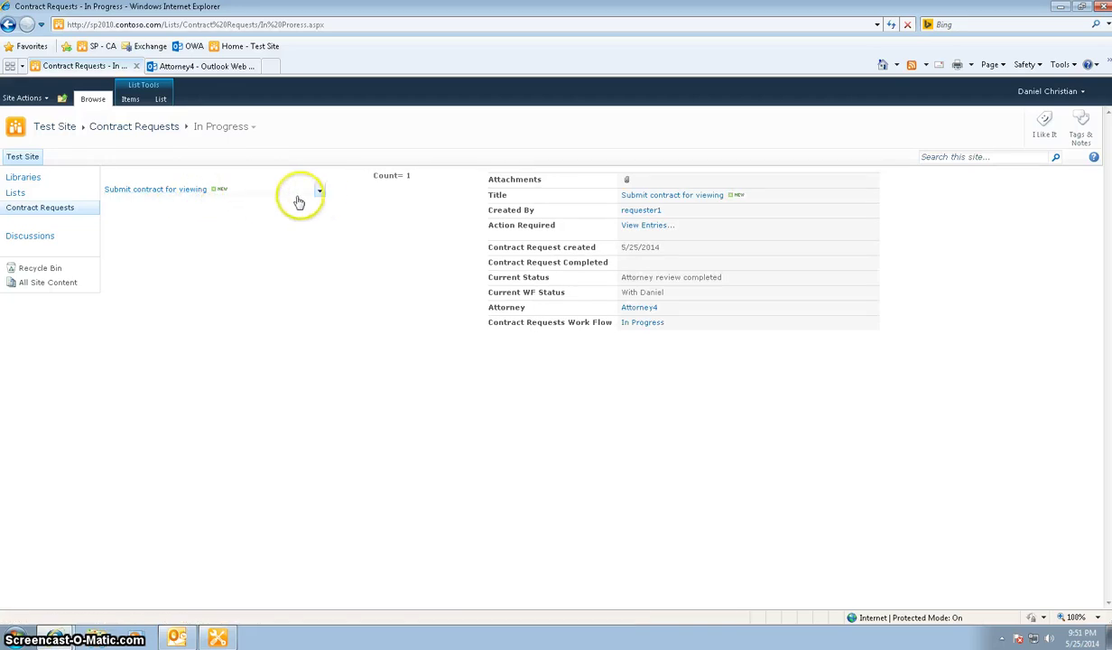
# Add the note 'The contract final work is done and…' and set status to Contract executed
pyautogui.click(319, 194)
pyautogui.click(251, 217)
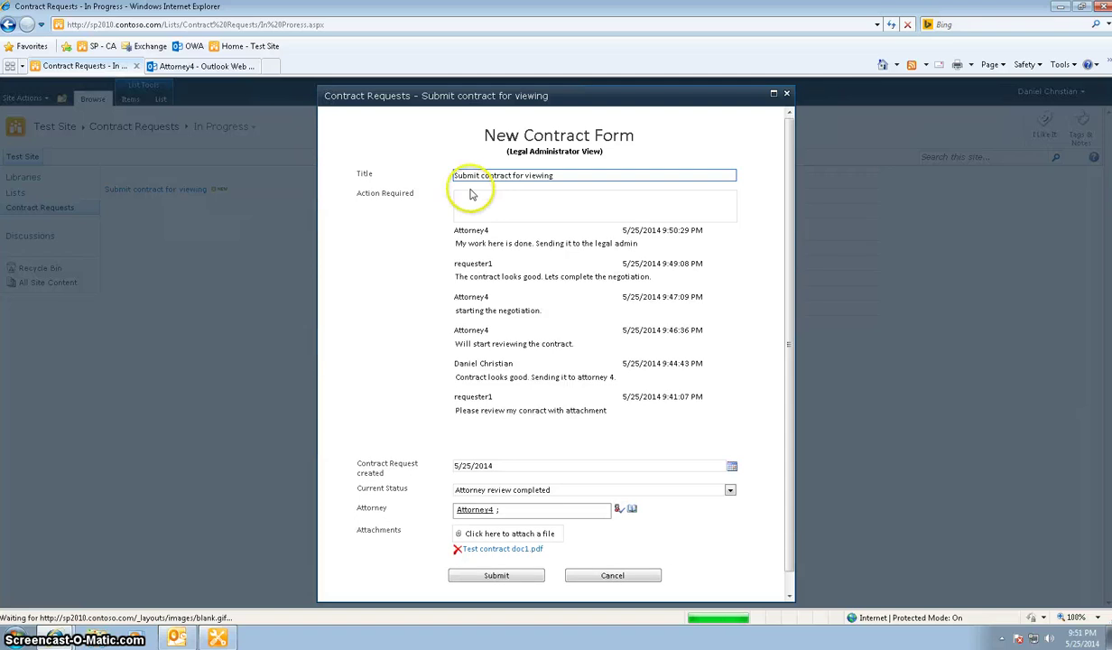
pyautogui.click(563, 203)
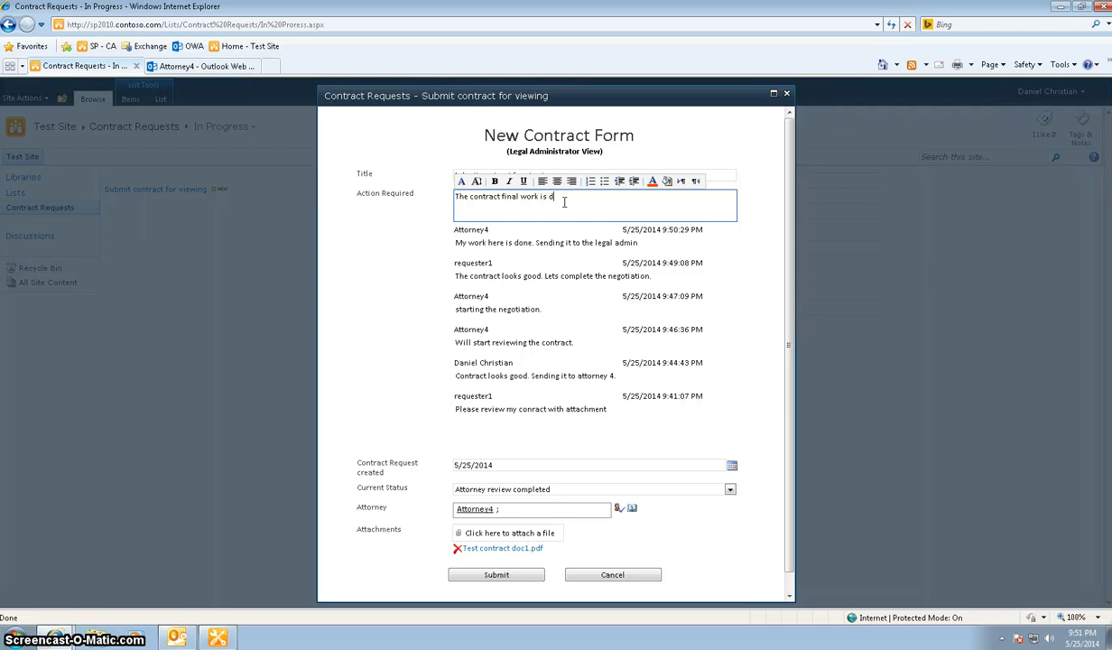
pyautogui.write('The contract final work is done and is now executed.')
pyautogui.click(729, 489)
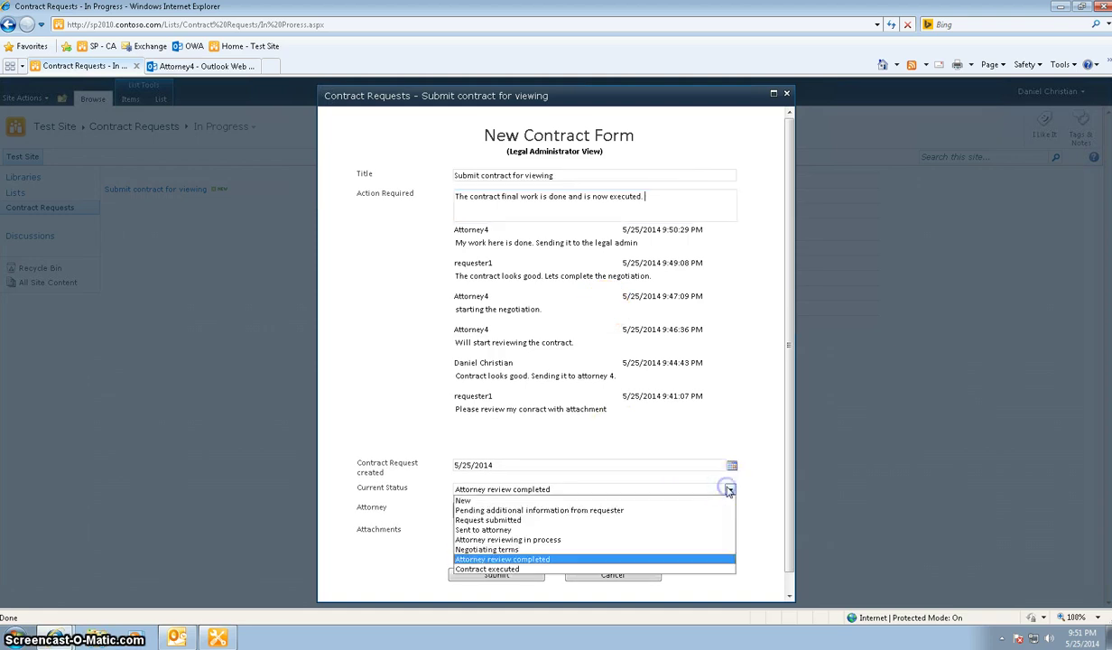
pyautogui.click(490, 569)
pyautogui.click(489, 575)
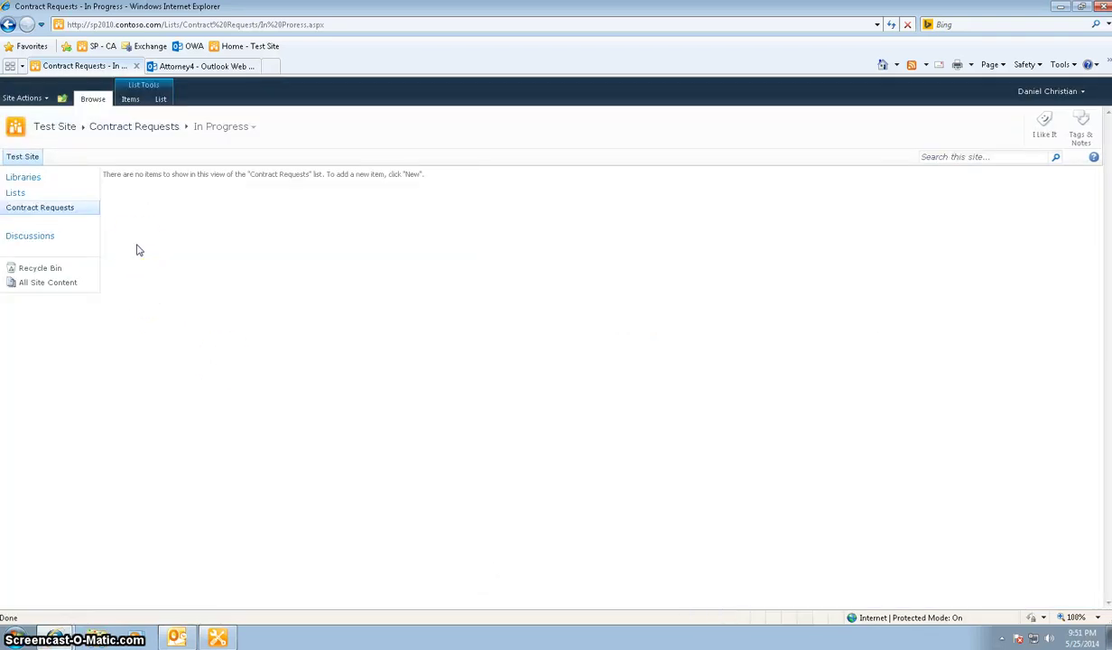
# Switch the list to the Contract executed view, then bring forward the SharePoint Designer workflow editor
pyautogui.click(213, 131)
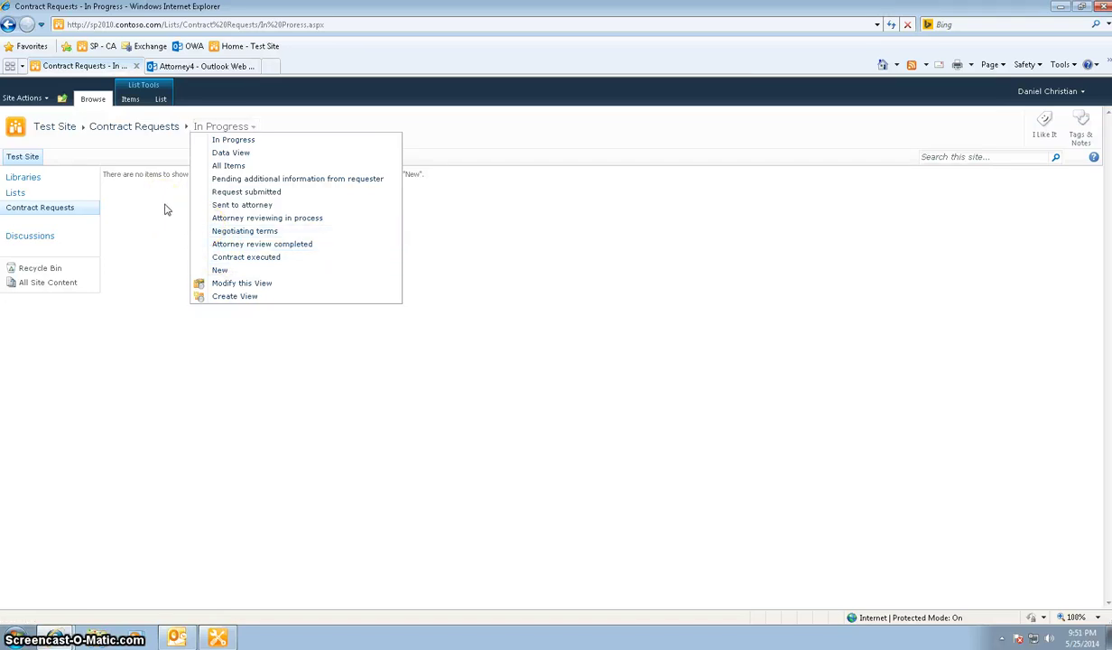
pyautogui.click(244, 256)
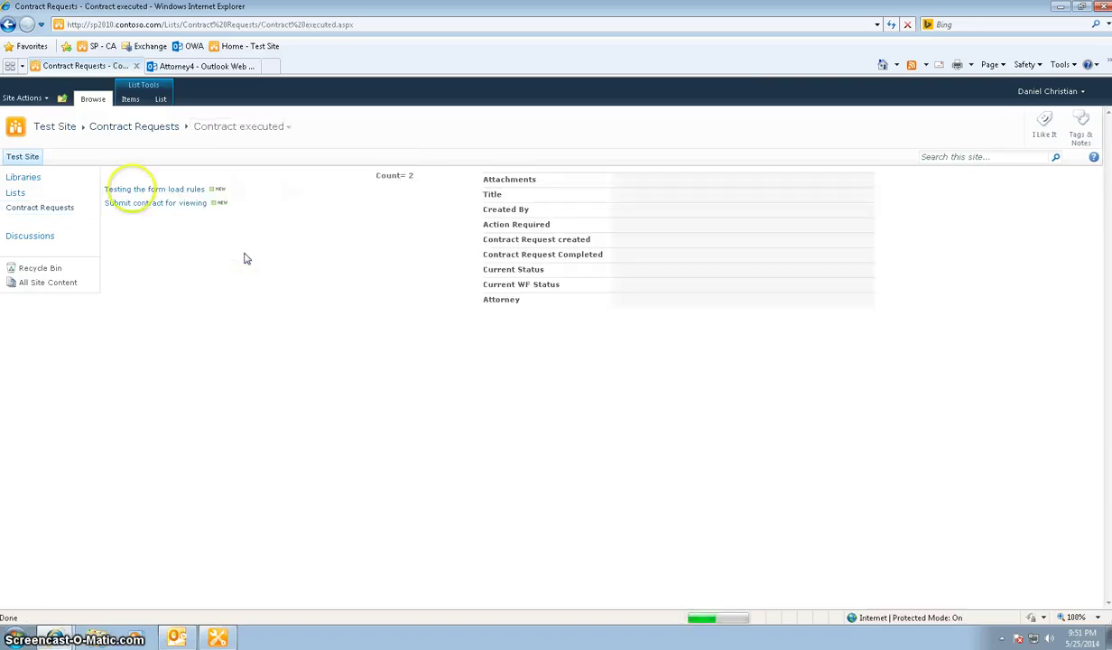
pyautogui.moveTo(129, 210)
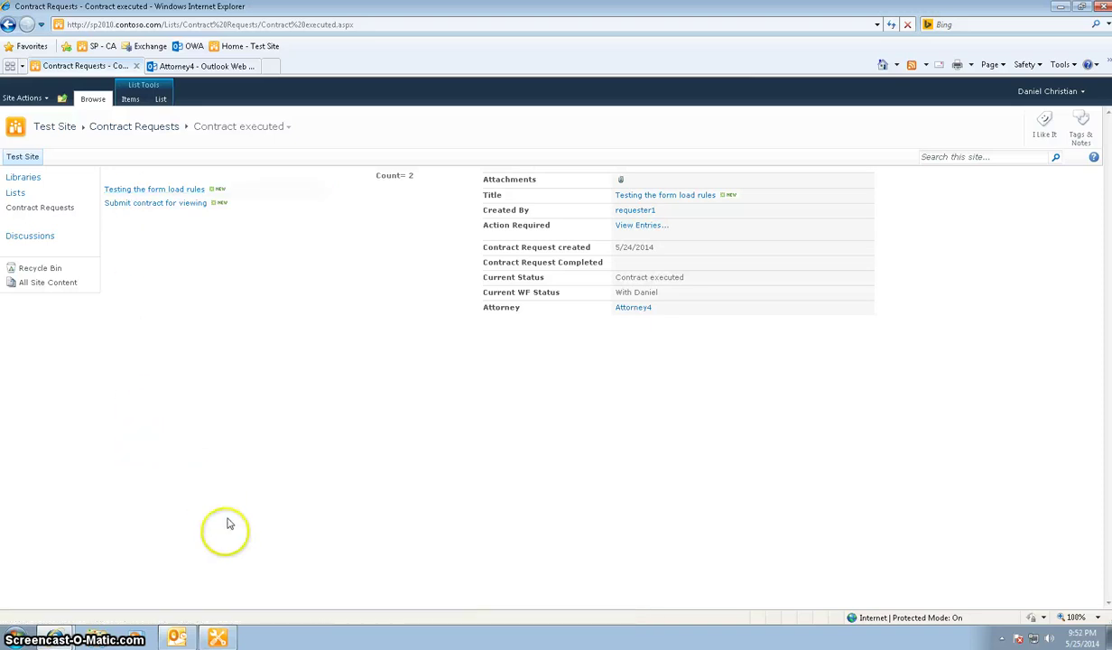
pyautogui.click(217, 638)
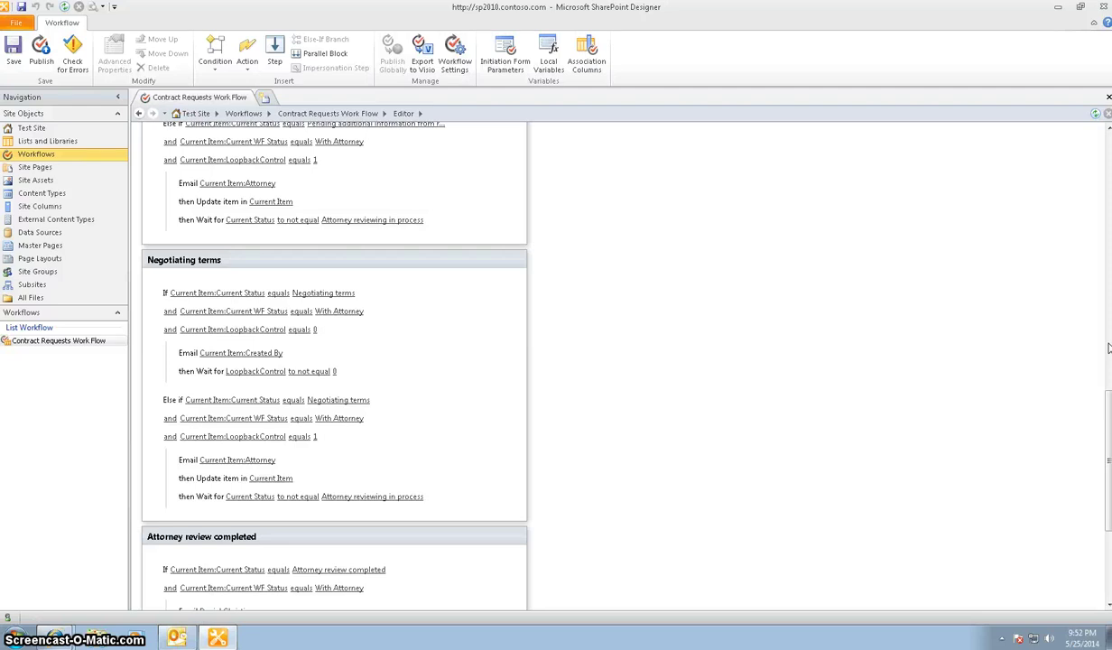
pyautogui.click(1107, 448)
pyautogui.moveTo(1106, 448); pyautogui.dragTo(1105, 184)
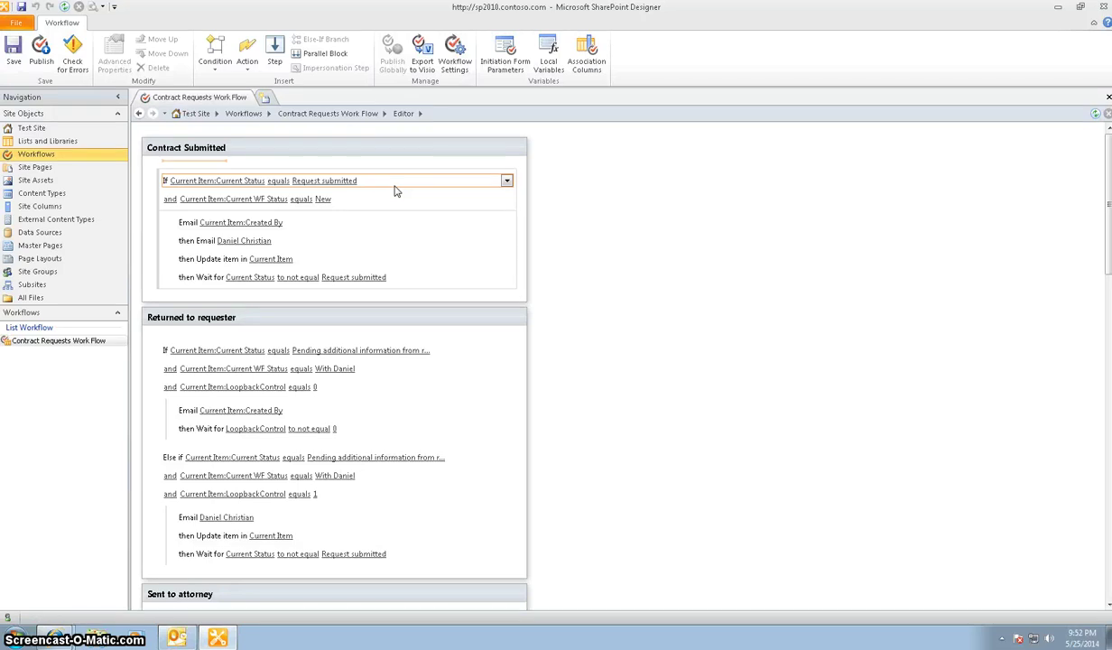
pyautogui.click(357, 167)
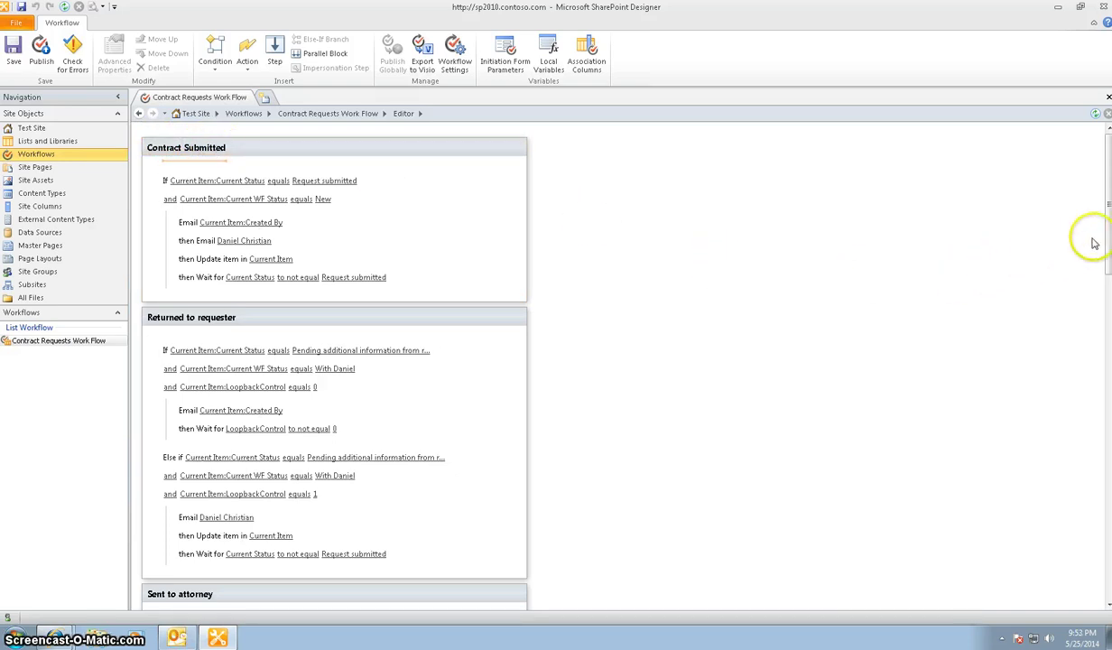
pyautogui.scroll(-3, 1106, 239)
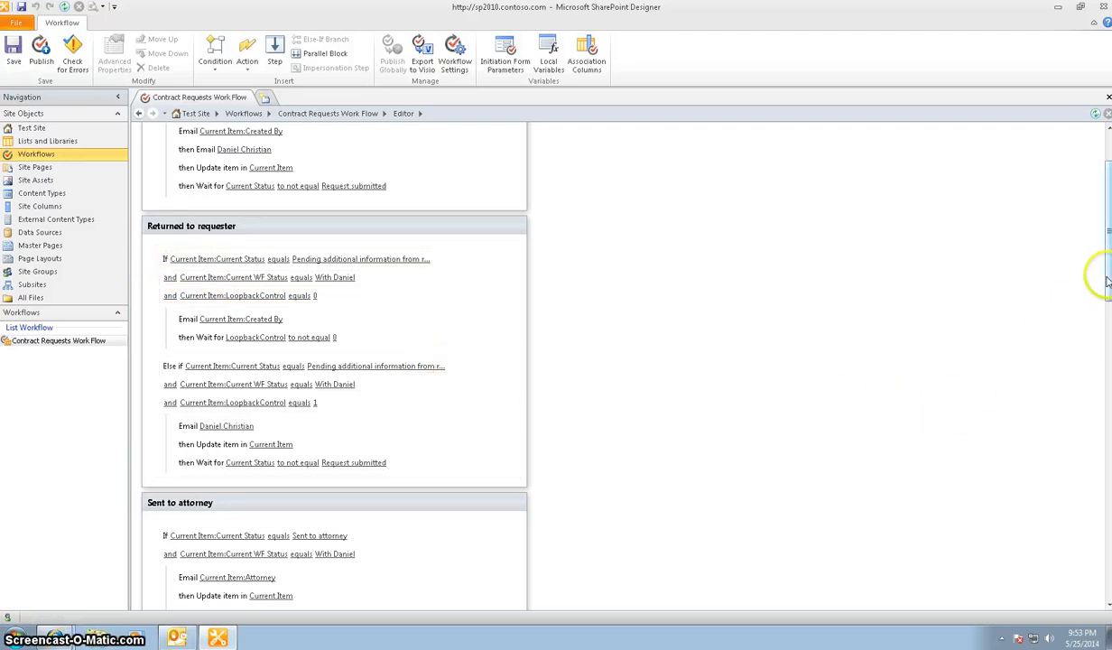
pyautogui.moveTo(1105, 287); pyautogui.dragTo(1037, 364)
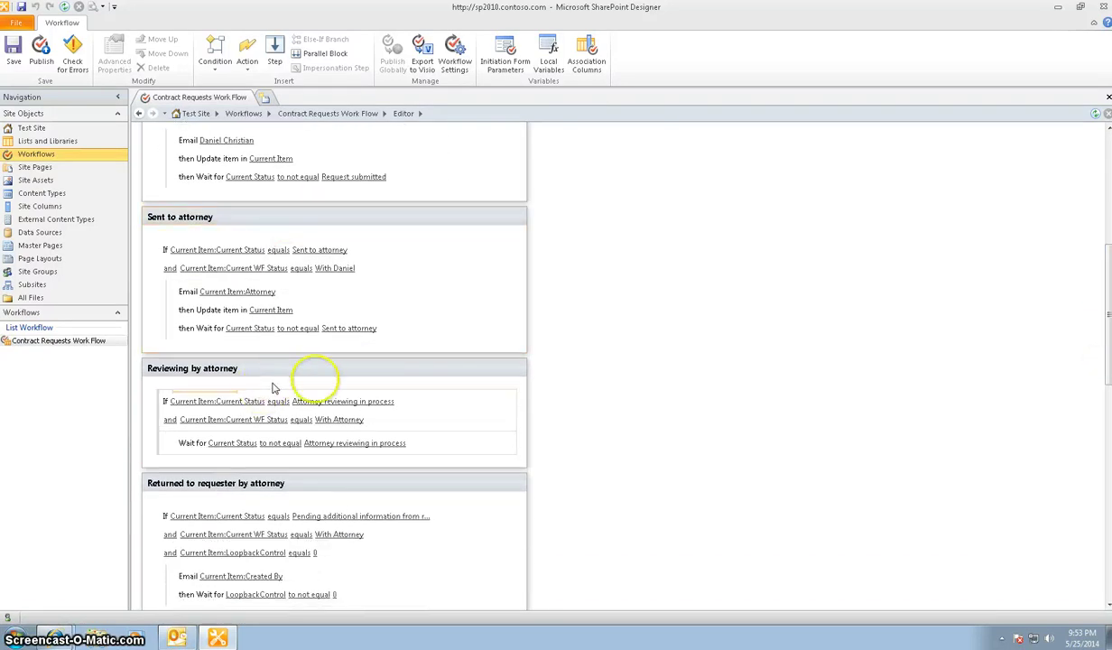
pyautogui.moveTo(1100, 372); pyautogui.dragTo(1100, 433)
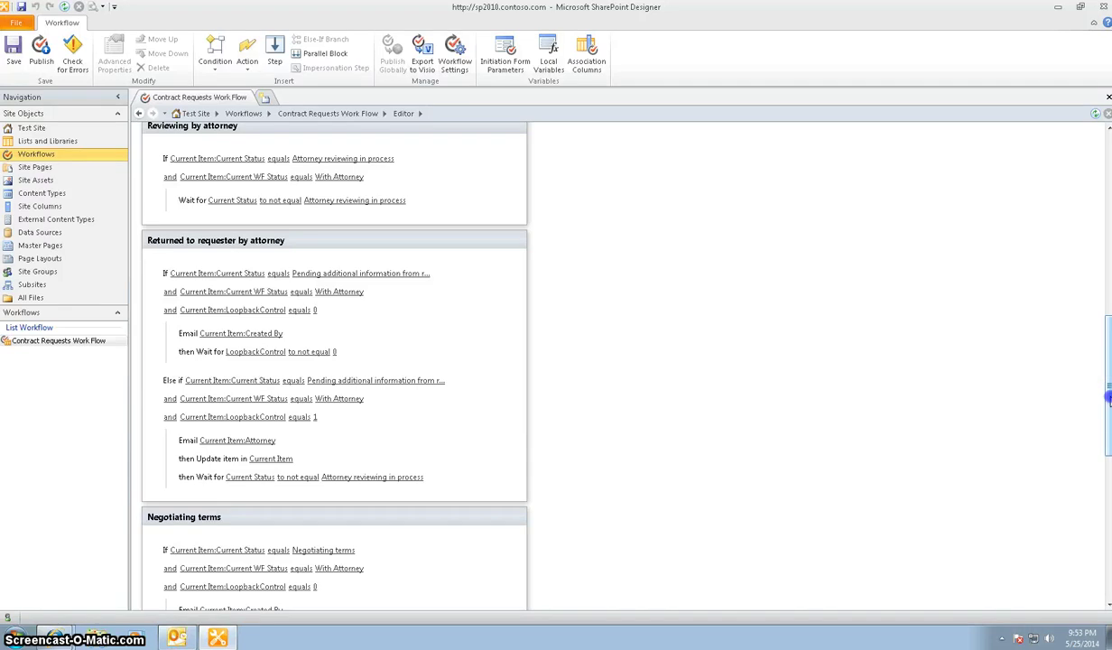
pyautogui.moveTo(1108, 400); pyautogui.dragTo(1101, 545)
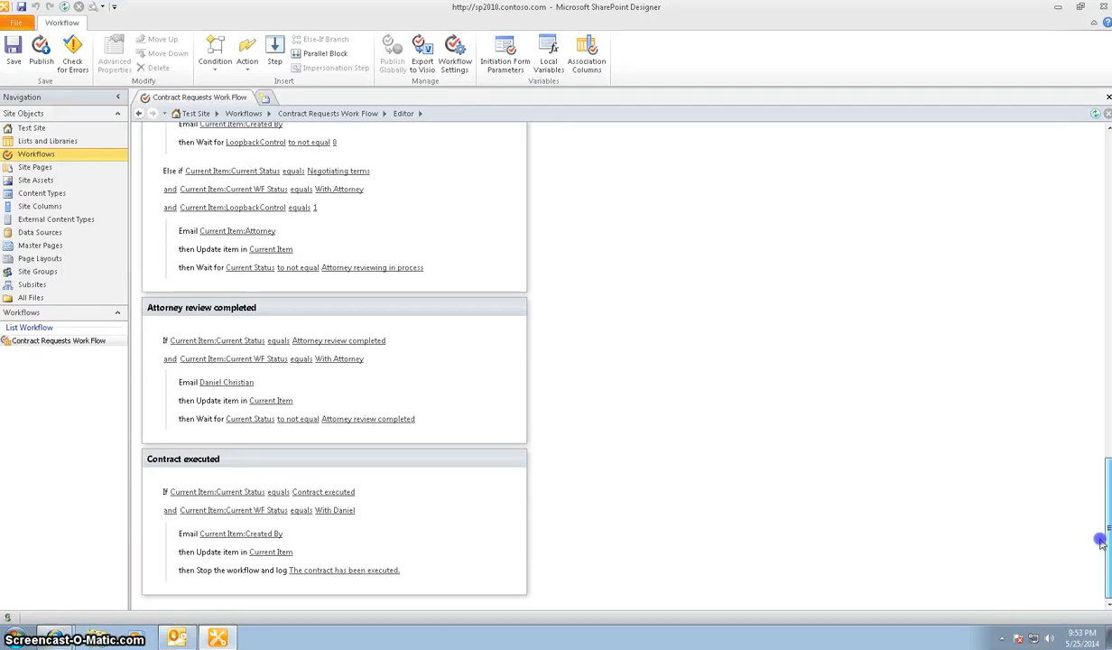
pyautogui.moveTo(1100, 542); pyautogui.dragTo(1102, 539)
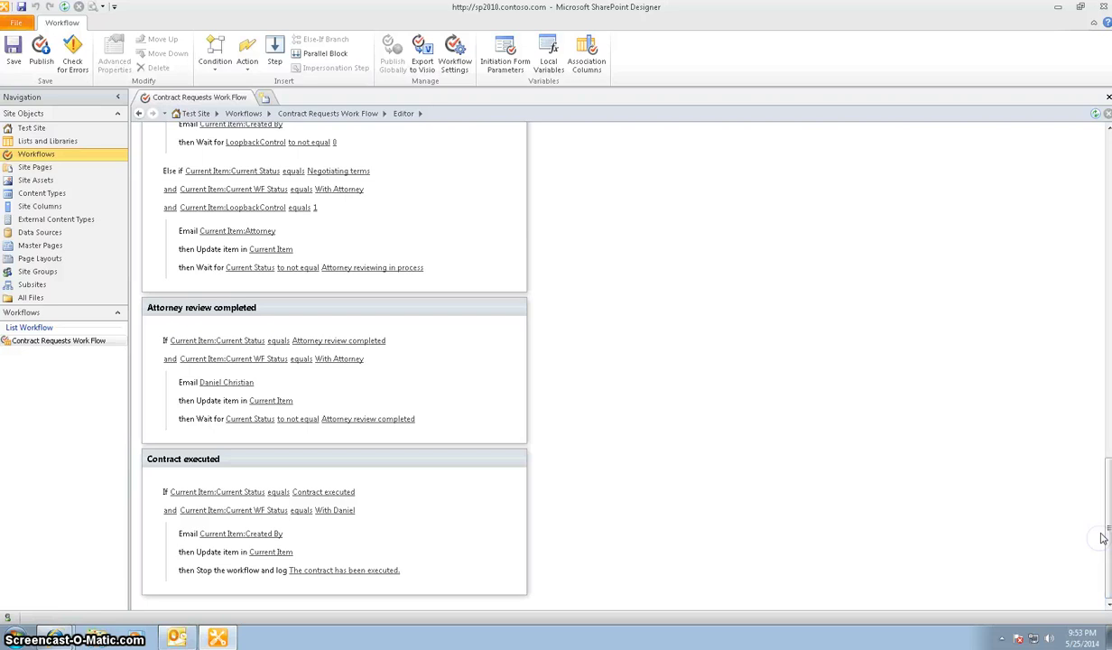